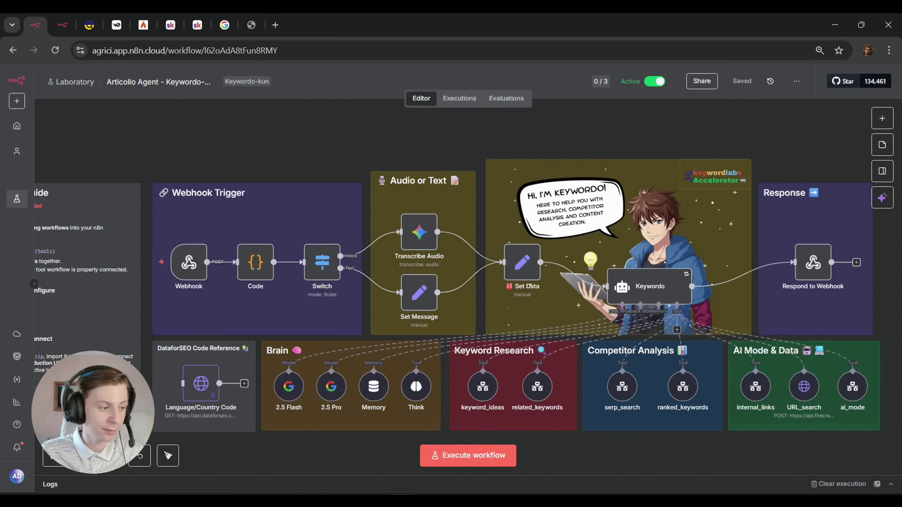
Switch to the Articollo chat window, send Keywordo a recorded voice message, and play it back
key(alt+Tab)
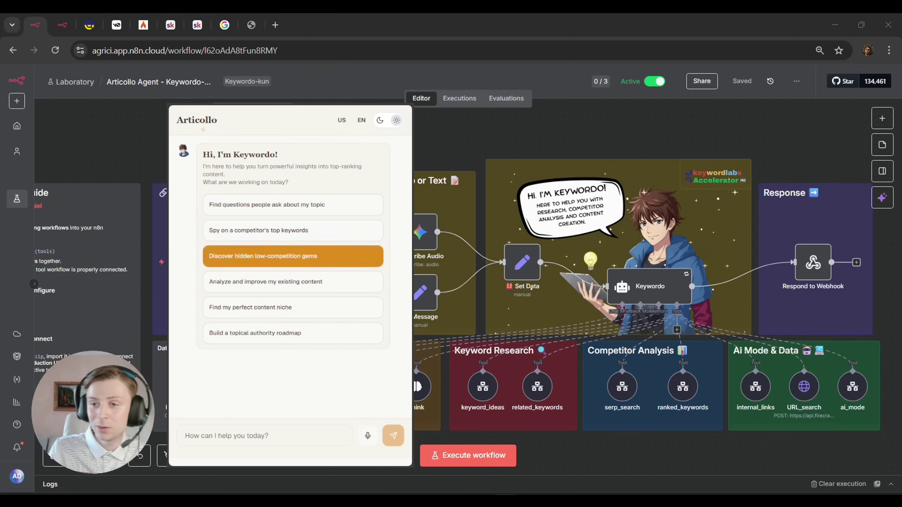
click(367, 436)
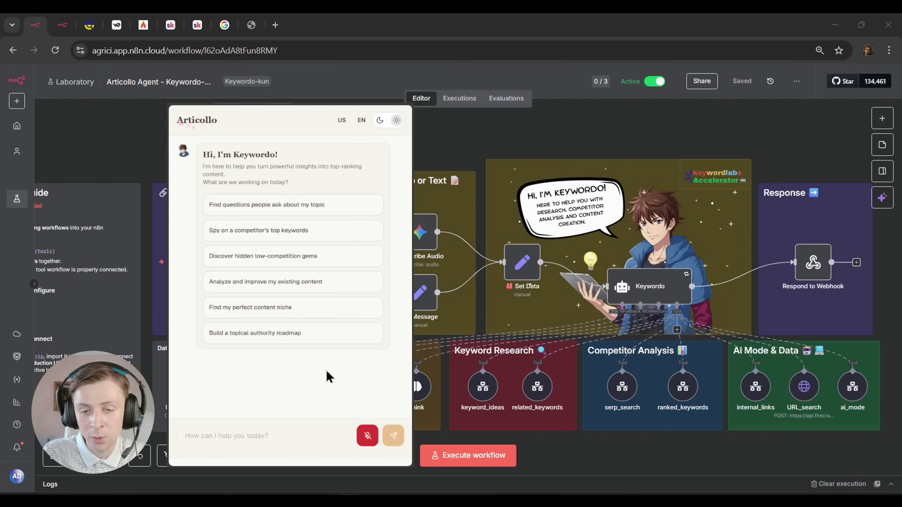
click(367, 435)
click(364, 405)
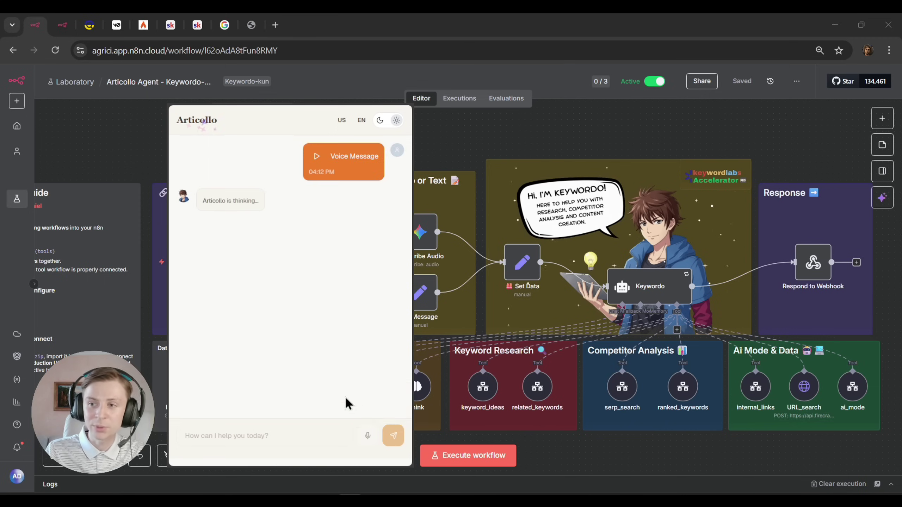
click(319, 159)
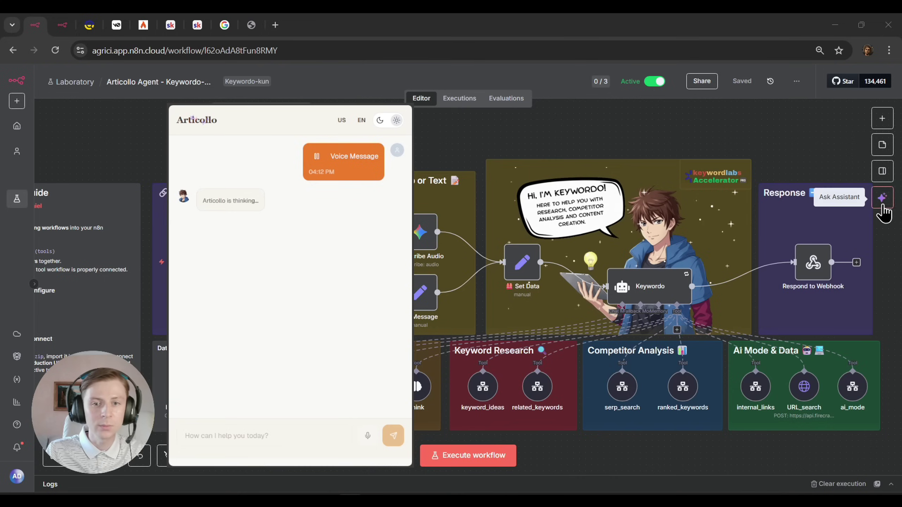
View the Sep 2, 15:56:33 run in the workflow's executions and go back to the start of Keywordo's chat reply
click(450, 100)
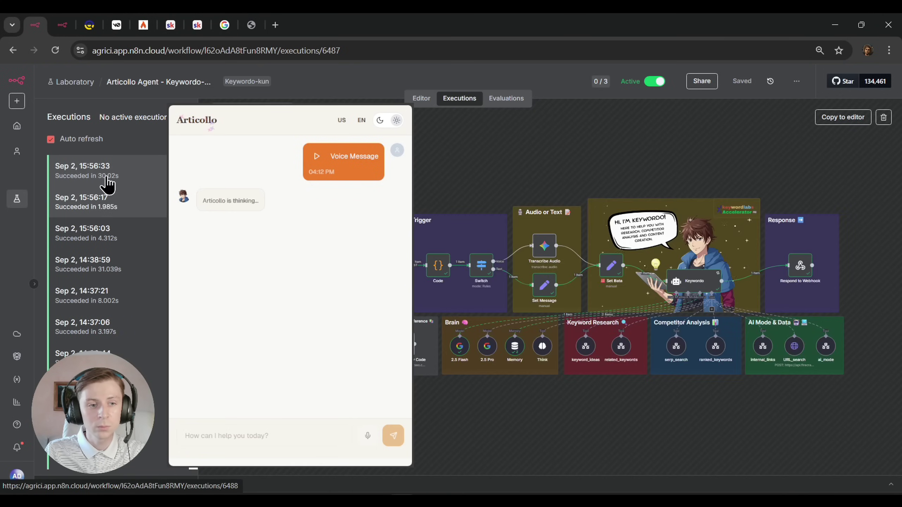
click(122, 182)
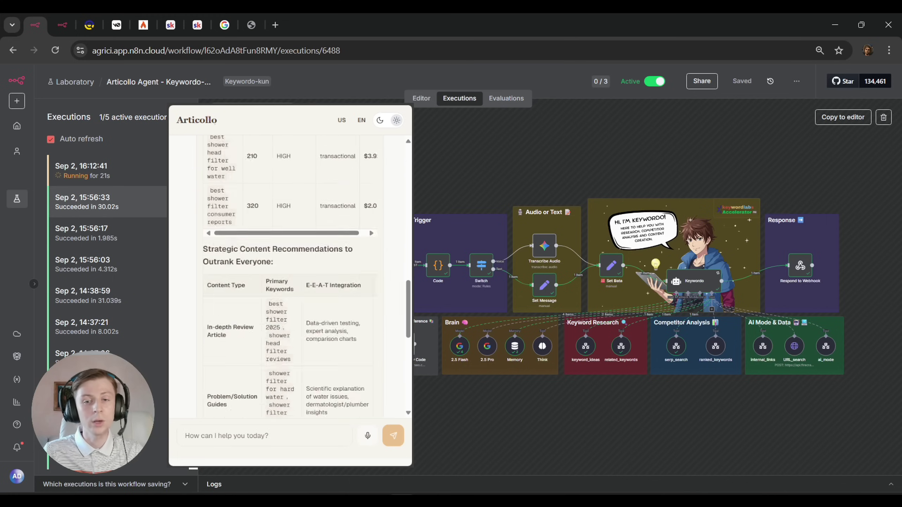
scroll(307, 277, up, 15)
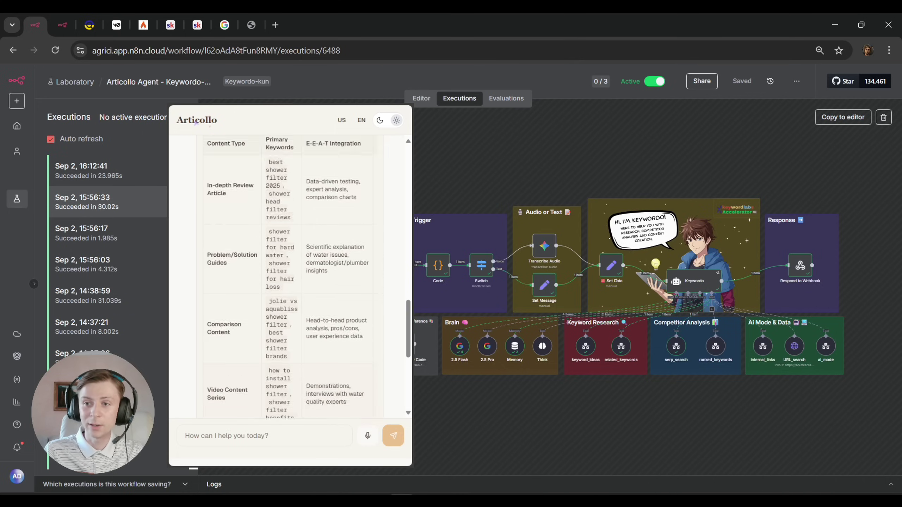
scroll(290, 277, up, 10)
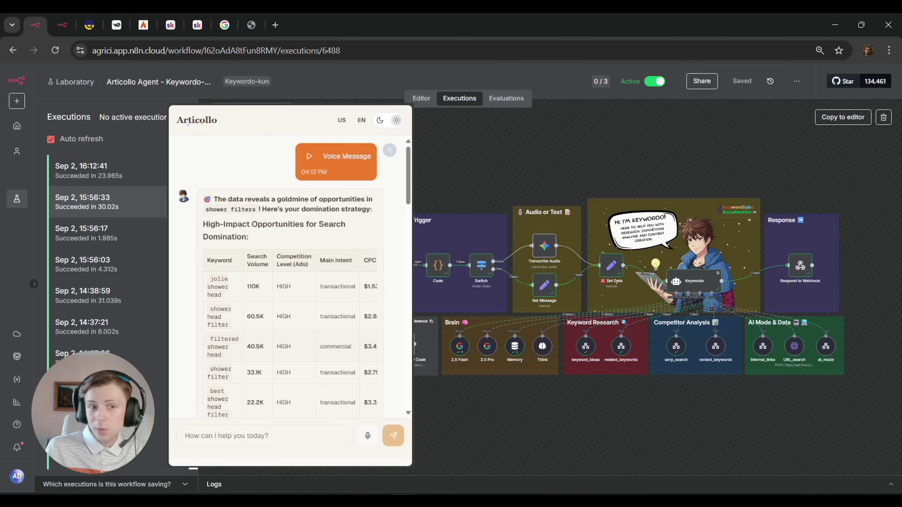
Open the Sep 2, 16:12:41 execution and copy it to the editor with the Keywordo agent and its tools in view
click(106, 173)
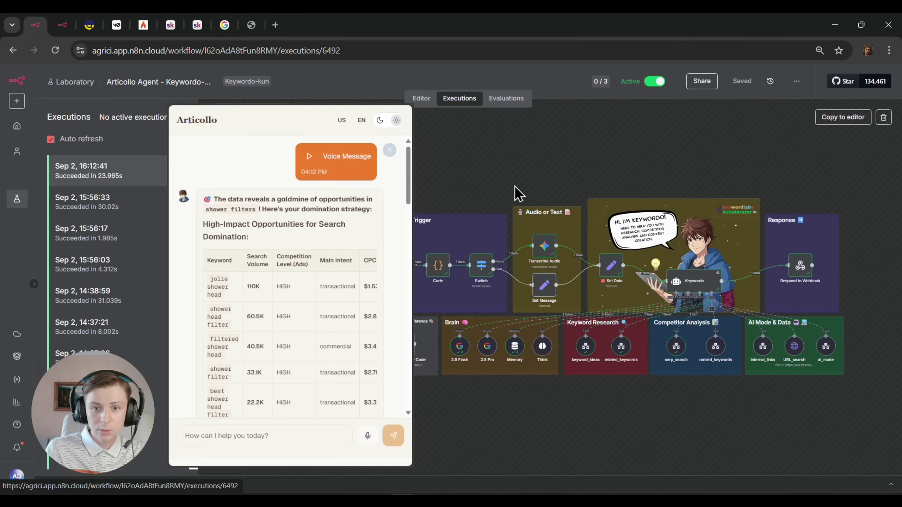
click(837, 117)
drag(677, 283, 540, 244)
drag(563, 355, 588, 357)
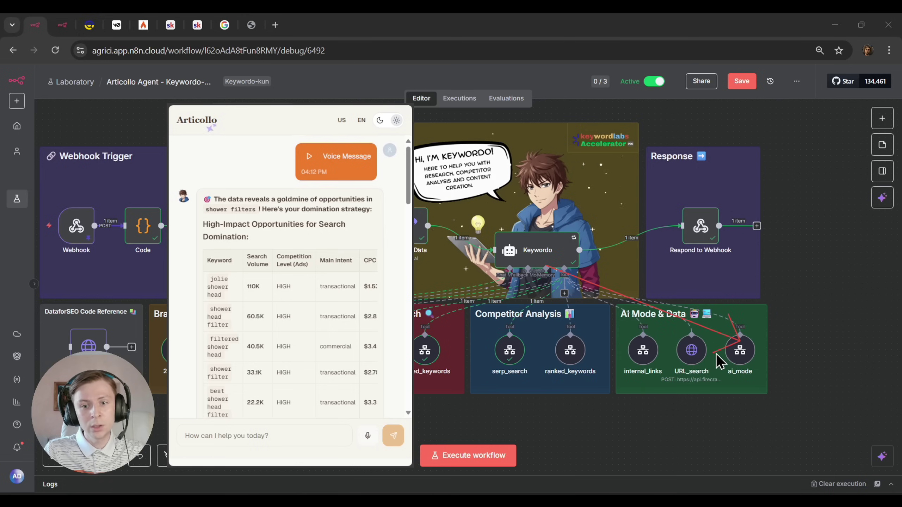
View the headline of the DataForSEO homepage, highlighting its text, and return to the Keywordo agent workflow
click(90, 26)
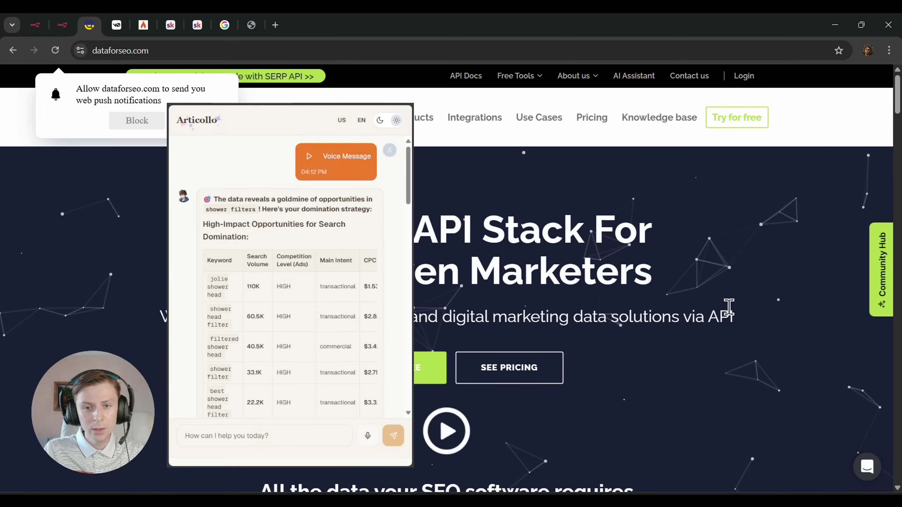
drag(732, 316, 652, 228)
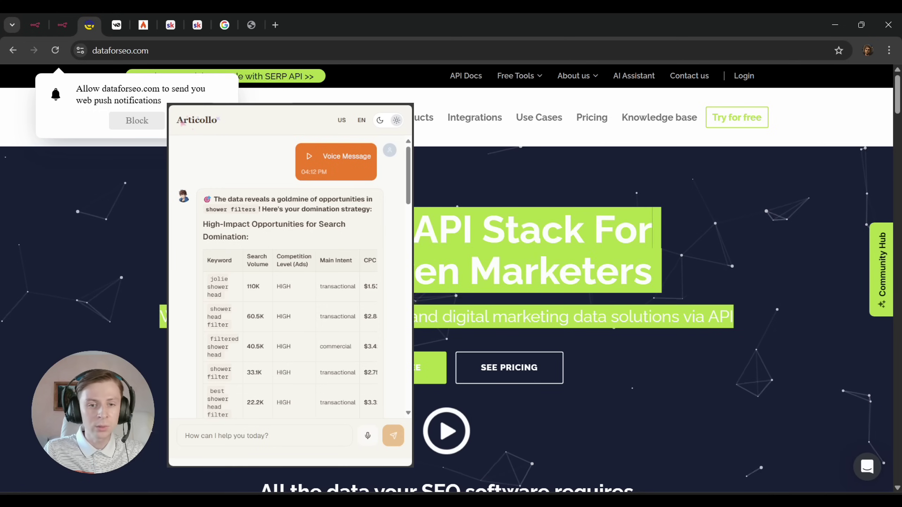
click(652, 229)
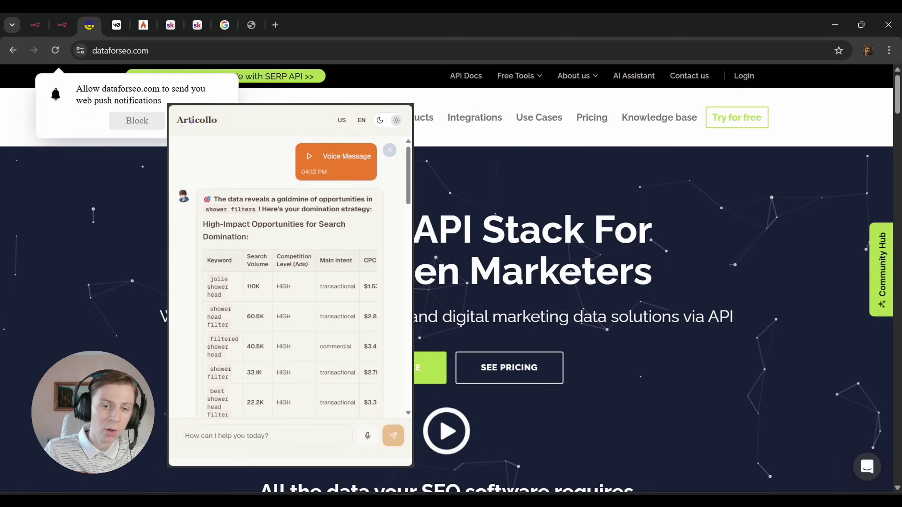
click(40, 24)
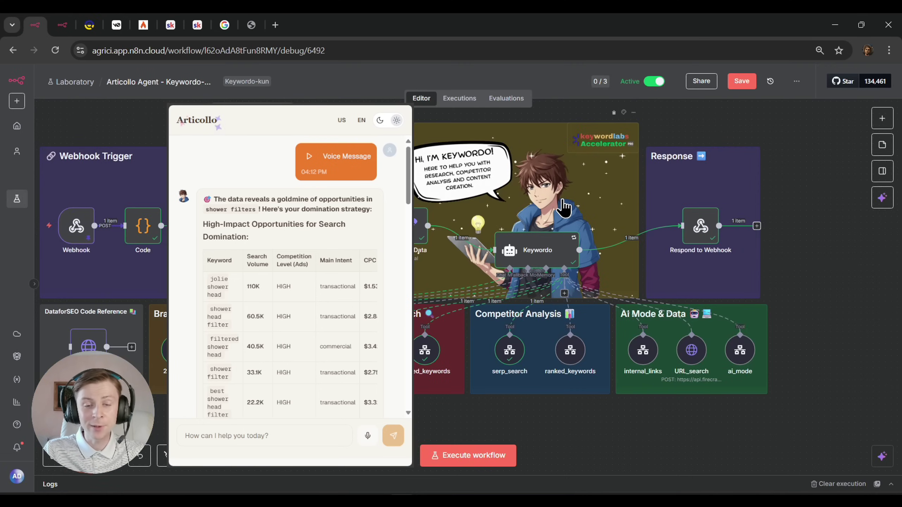
Point out the ai_mode tool, examine the branches of the separate tools workflow, and return to the agent workflow
key(ctrl+2)
mouse_move(801, 418)
mouse_down()
mouse_move(711, 419)
mouse_move(446, 346)
mouse_move(741, 369)
mouse_up()
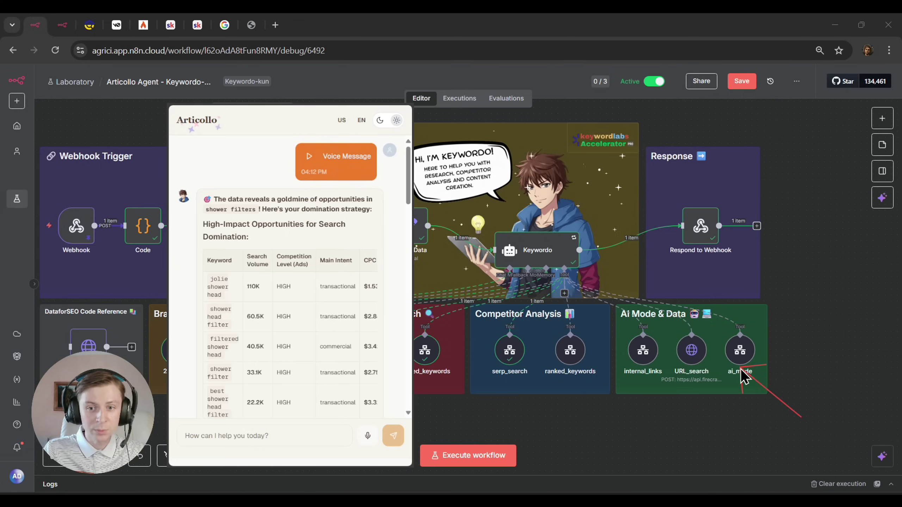
click(63, 25)
scroll(536, 234, down, 4)
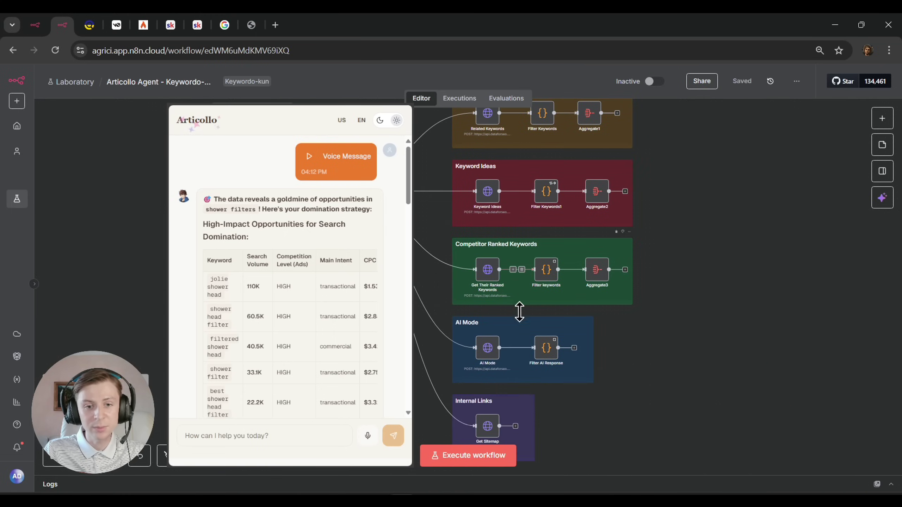
scroll(519, 308, up, 6)
scroll(553, 282, down, 3)
scroll(511, 217, down, 1)
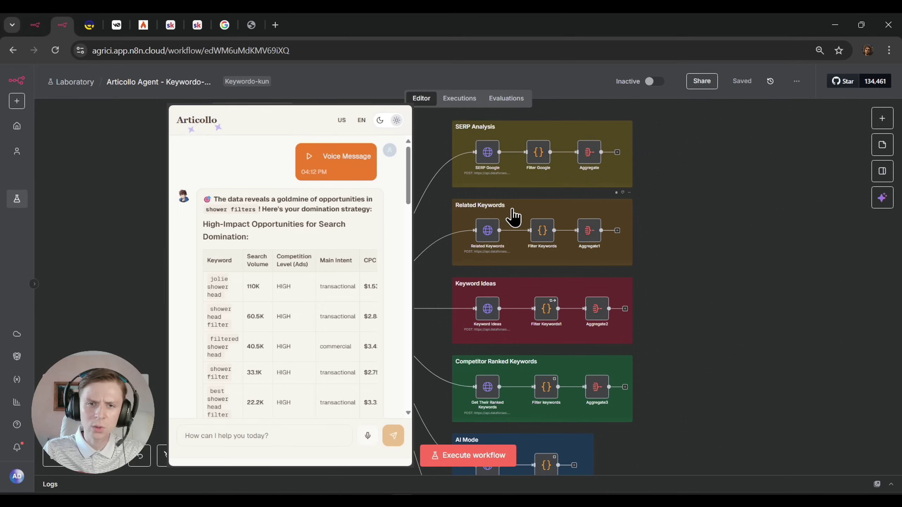
click(35, 25)
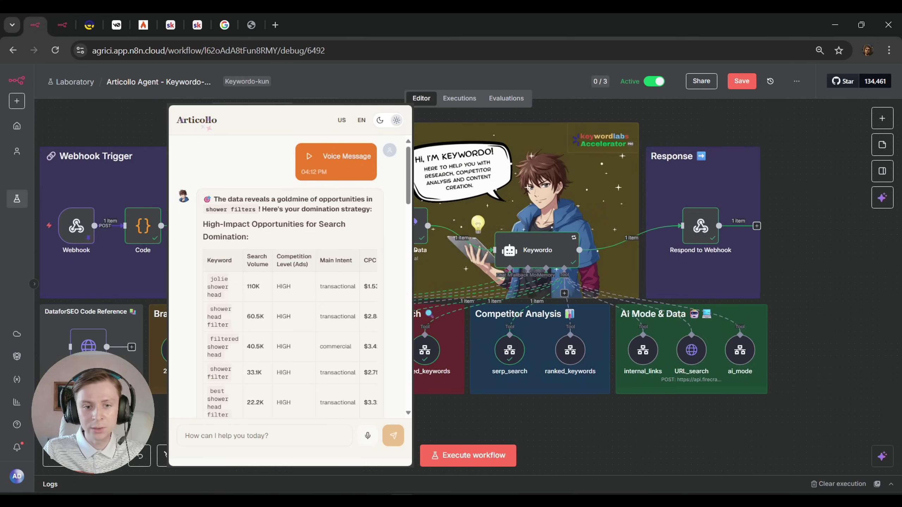
Open the keyword_ideas tool, examine the keyword entries in its output, and close it
double_click(570, 355)
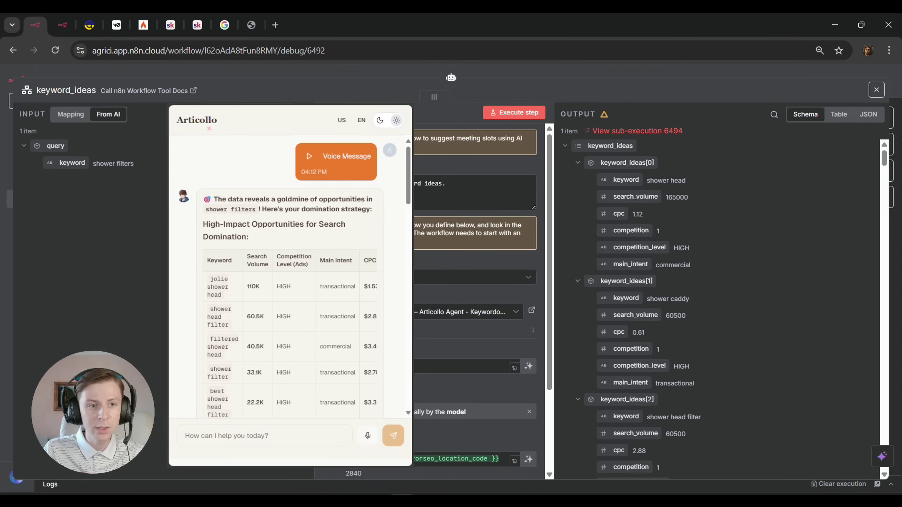
scroll(667, 199, down, 5)
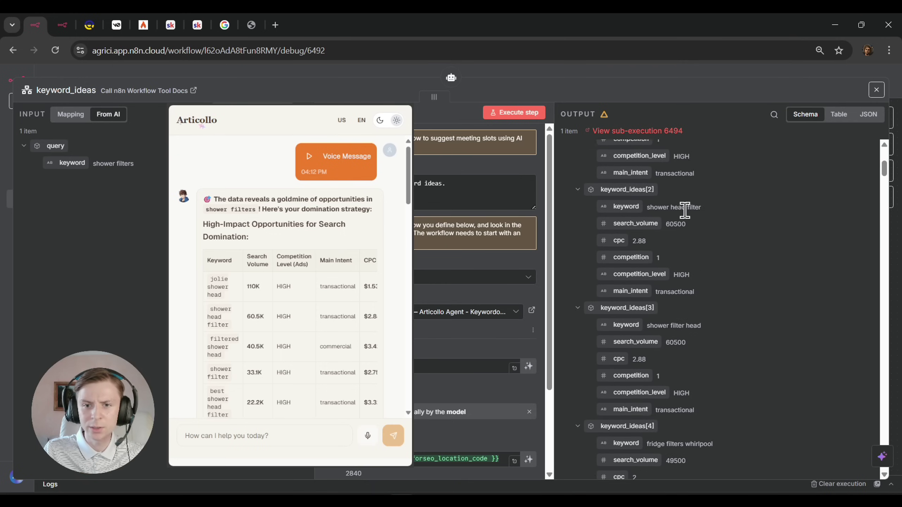
scroll(687, 209, down, 5)
scroll(706, 241, down, 3)
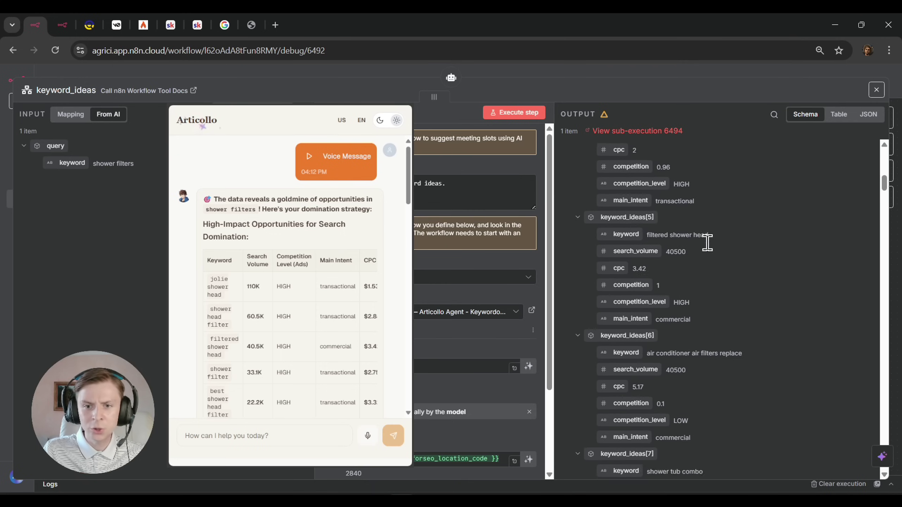
scroll(708, 243, down, 3)
scroll(704, 227, down, 4)
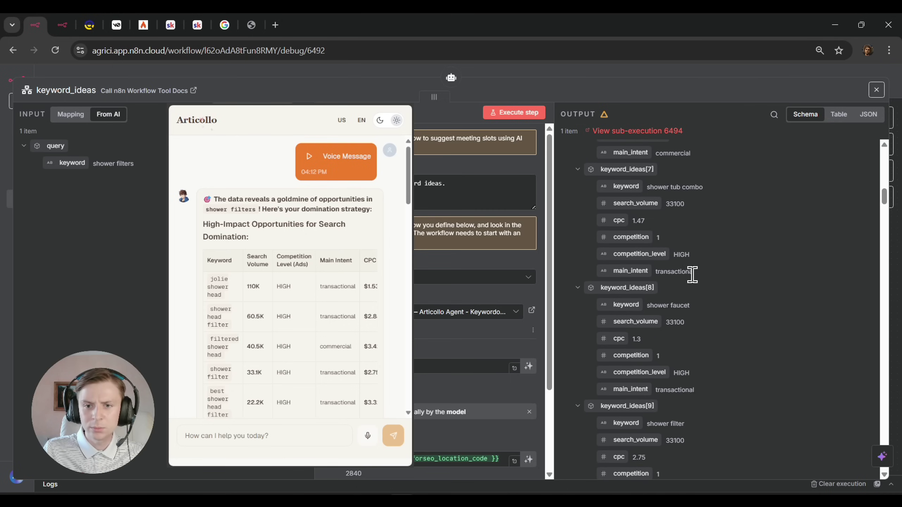
scroll(691, 274, down, 20)
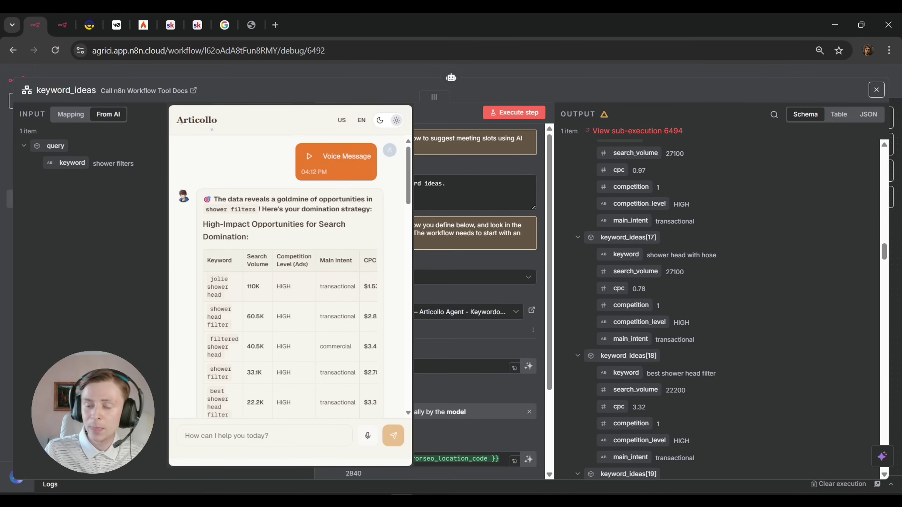
click(758, 73)
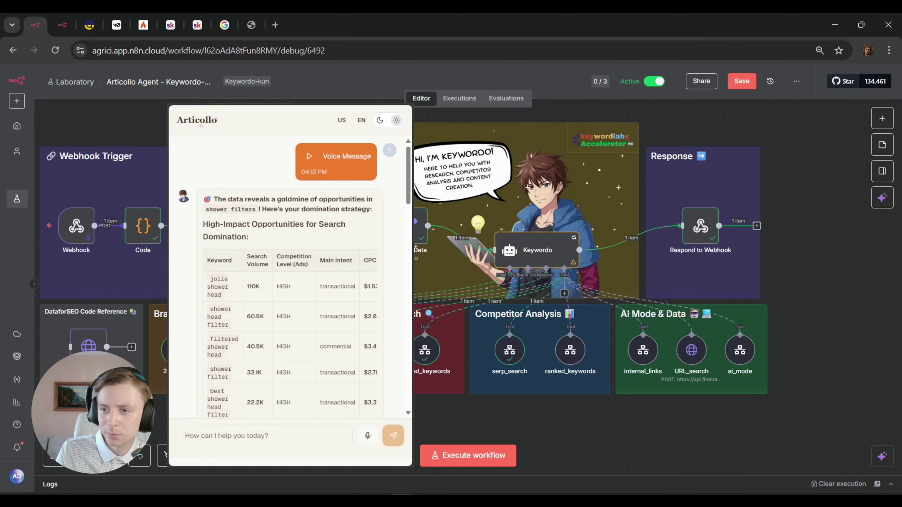
Replay the sent voice message in the chat and view the High-Impact Opportunities table in the reply
click(308, 157)
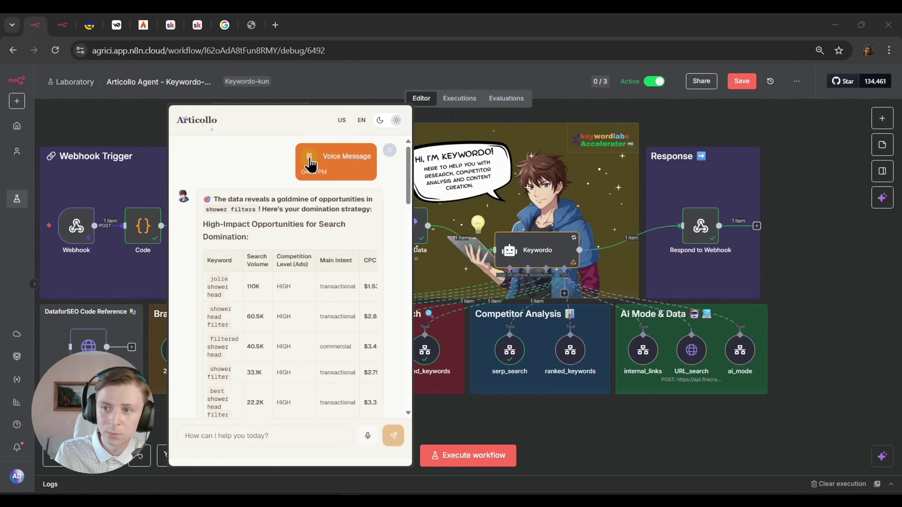
click(309, 158)
scroll(273, 245, down, 2)
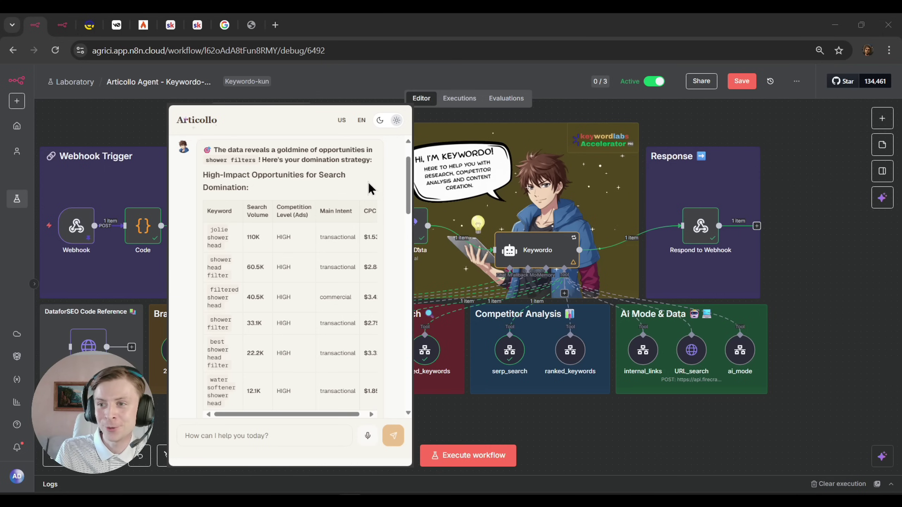
scroll(369, 188, down, 2)
scroll(369, 188, up, 2)
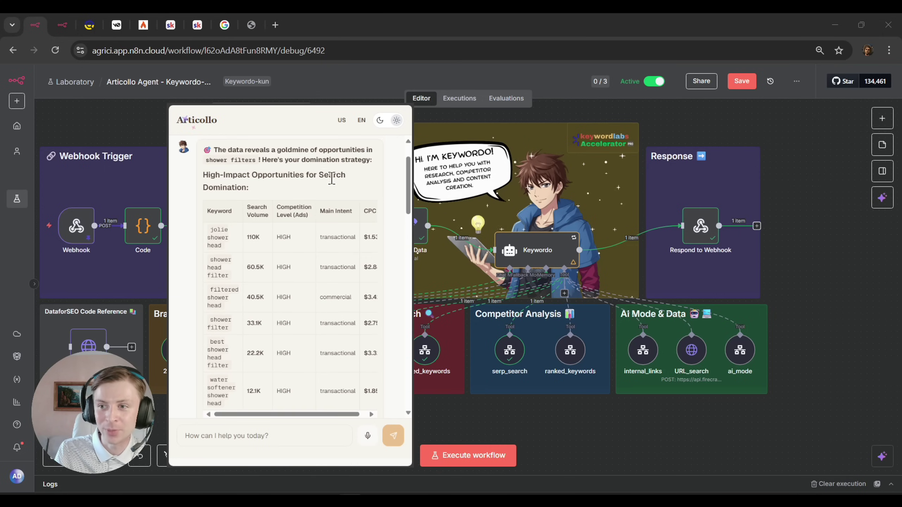
Highlight the keyword "shower head filter" and its search volume while reviewing the High-Impact Opportunities table
mouse_move(228, 248)
mouse_down()
mouse_move(205, 234)
mouse_move(240, 244)
mouse_up()
drag(229, 278, 210, 262)
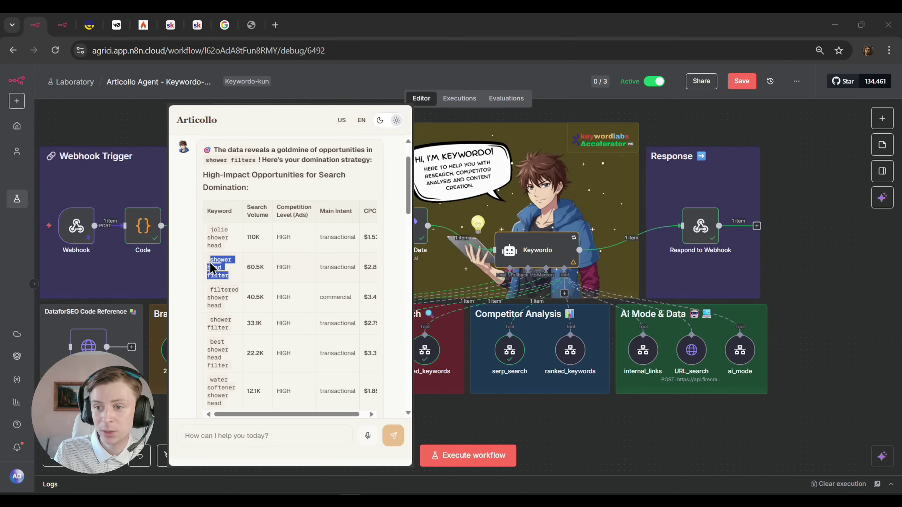
scroll(312, 276, down, 2)
drag(264, 217, 253, 224)
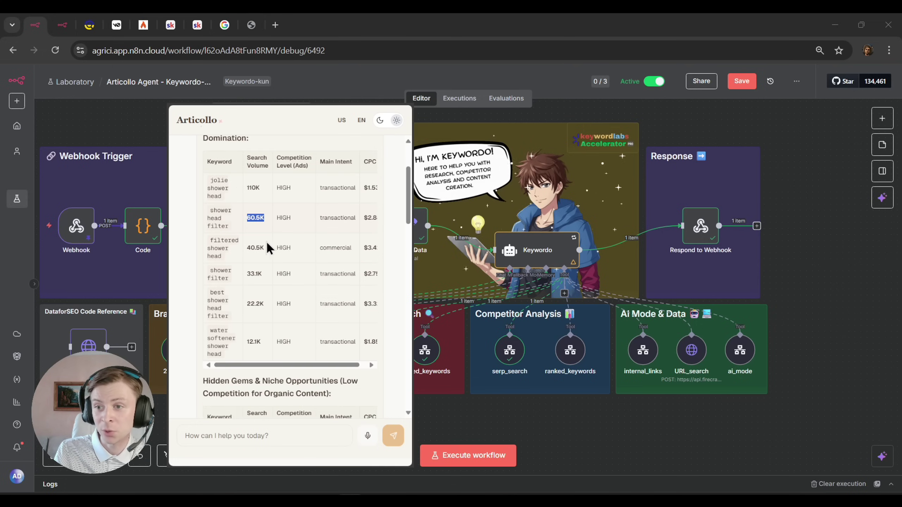
click(303, 307)
mouse_move(288, 366)
mouse_down()
mouse_move(312, 366)
mouse_move(285, 366)
mouse_up()
scroll(301, 299, down, 4)
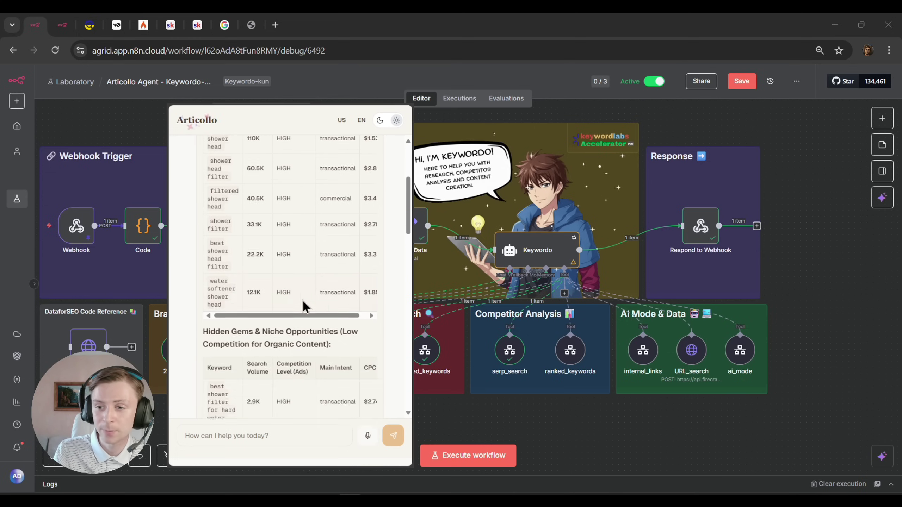
Highlight the Hidden Gems & Niche Opportunities heading and review its table and the Strategic Content Recommendations table
drag(204, 228, 326, 247)
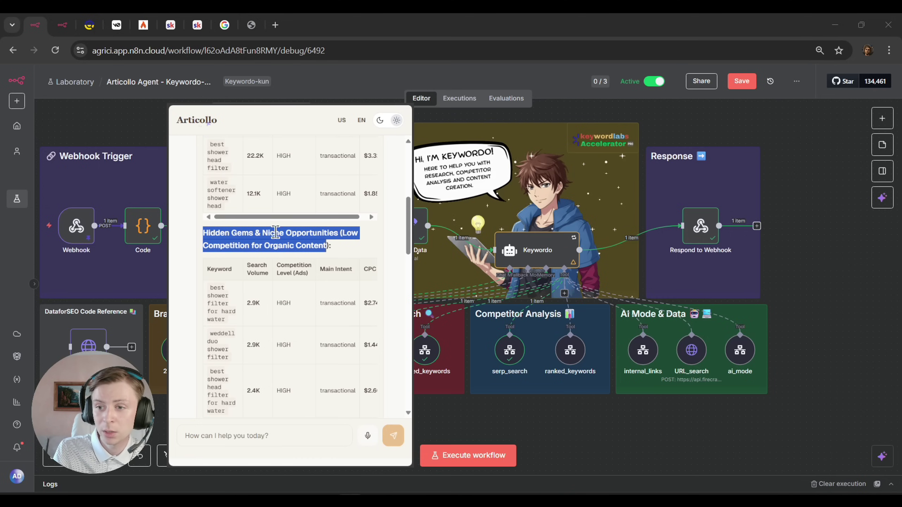
click(249, 309)
scroll(236, 302, down, 3)
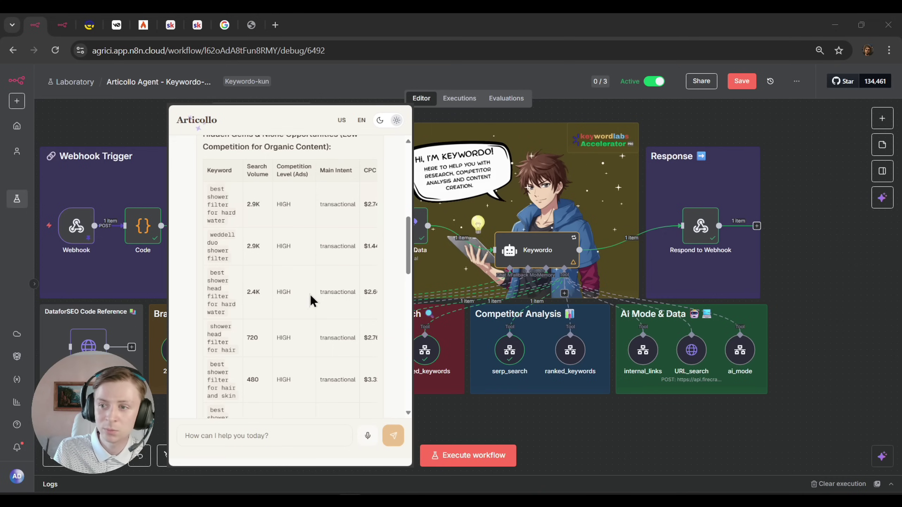
scroll(289, 343, down, 6)
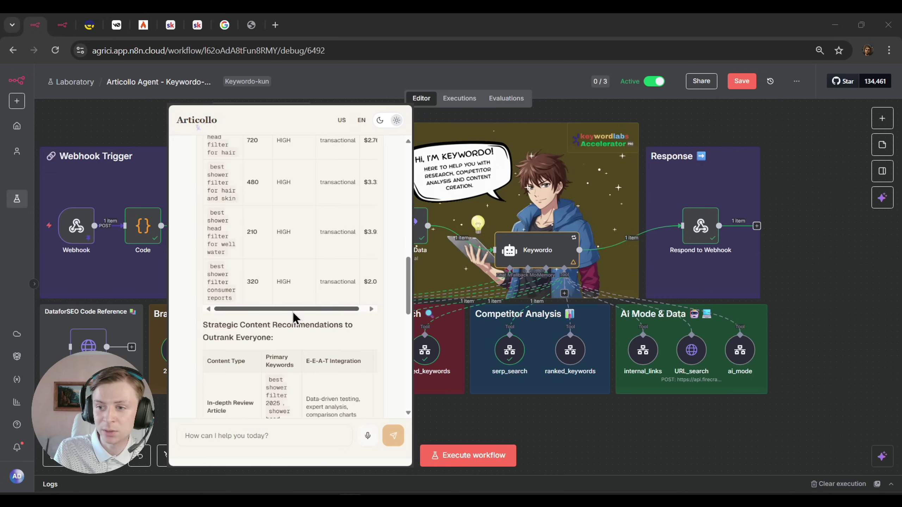
drag(298, 309, 325, 307)
scroll(298, 355, down, 3)
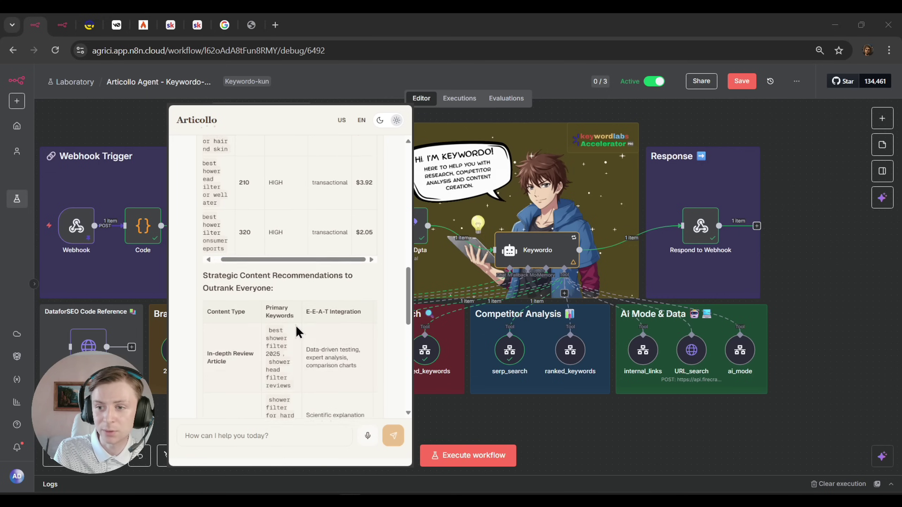
scroll(243, 244, down, 4)
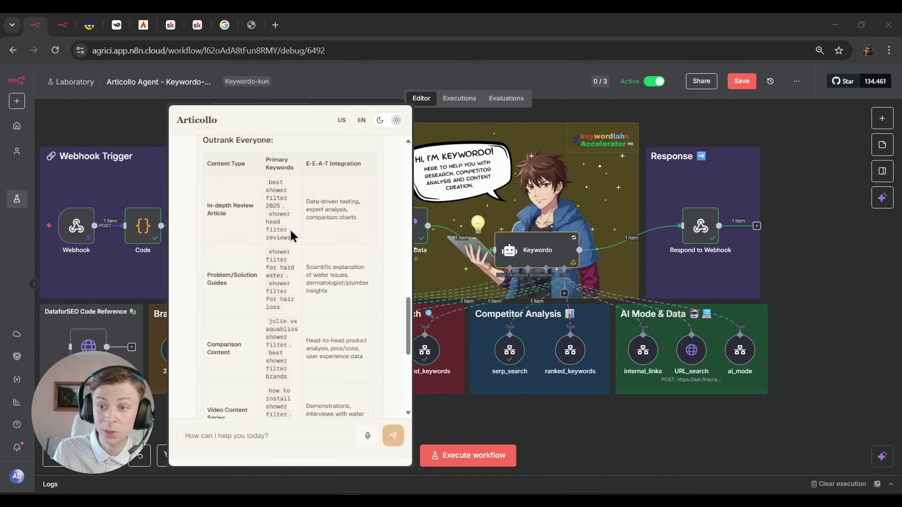
View the end of the agent's reply, then record a follow-up voice message in the Articollo chat and send it
scroll(298, 242, down, 5)
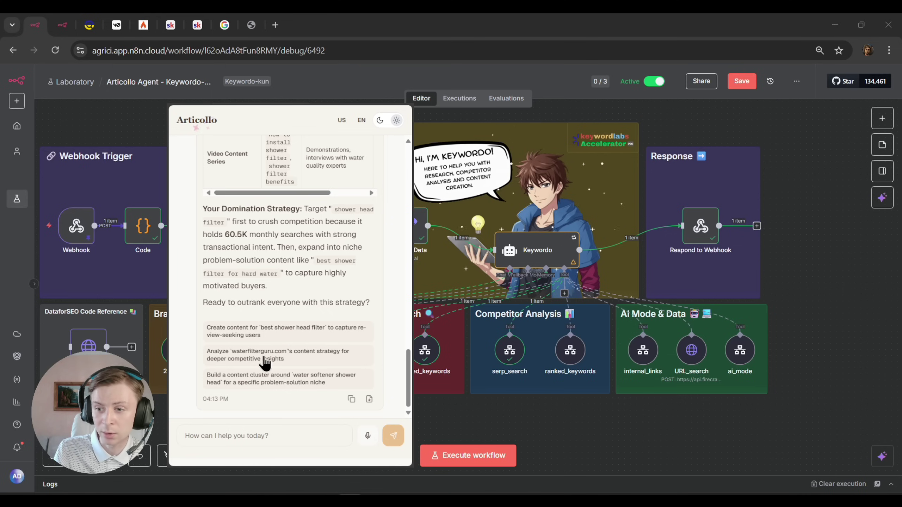
click(293, 439)
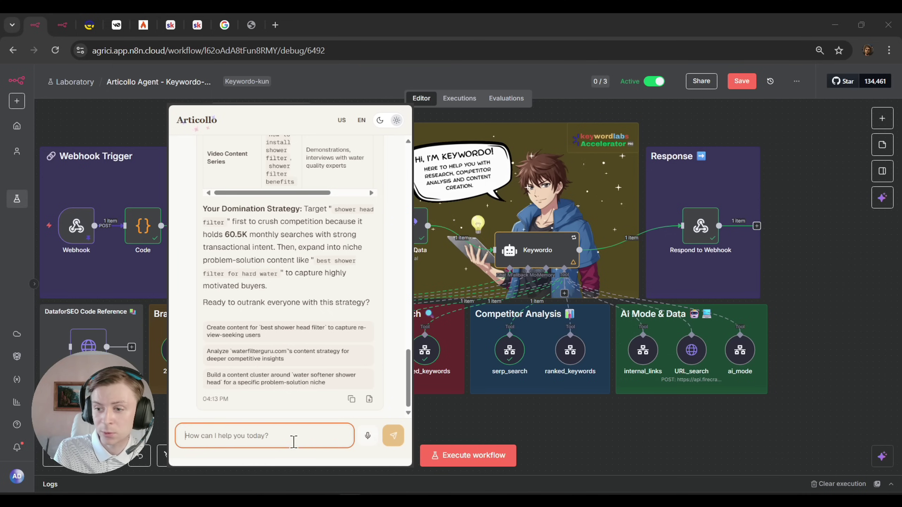
click(368, 440)
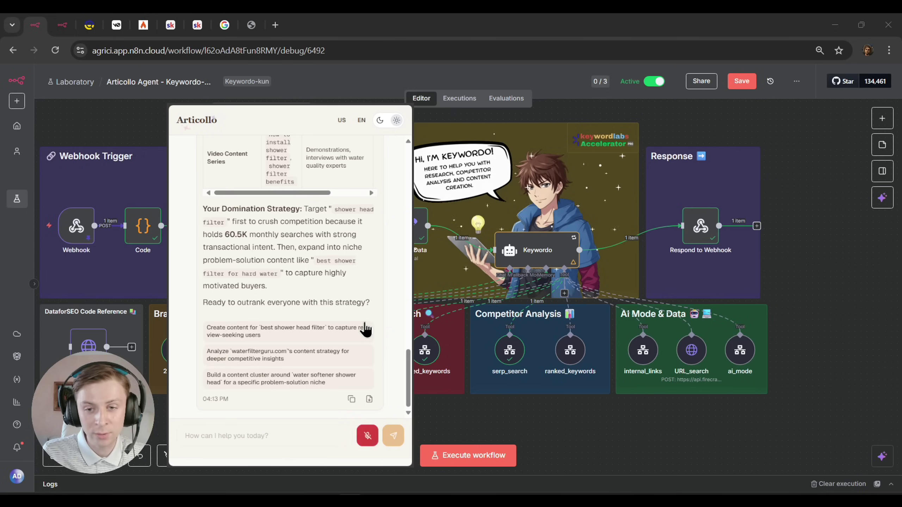
click(369, 440)
click(364, 401)
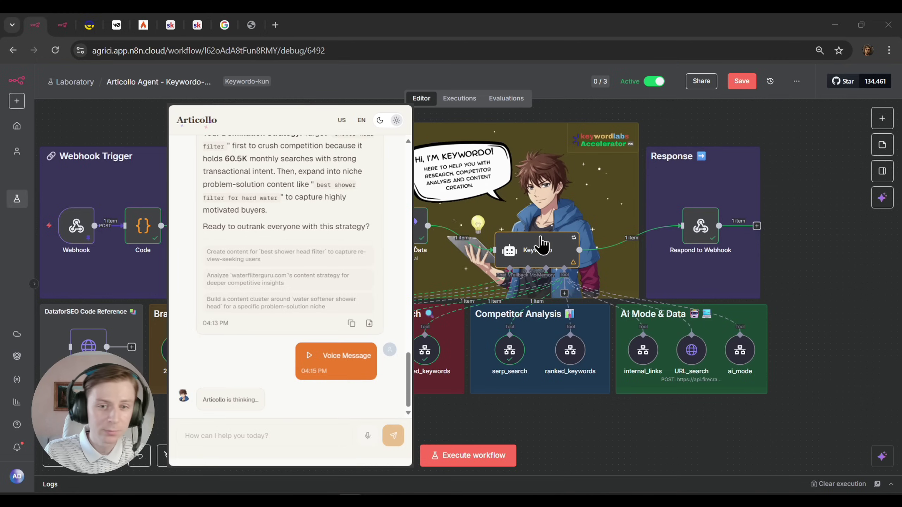
Open the workflow's executions and look over the Keyword Research, Competitor Analysis and AI Mode & Data tools in the 16:12:41 run
click(458, 101)
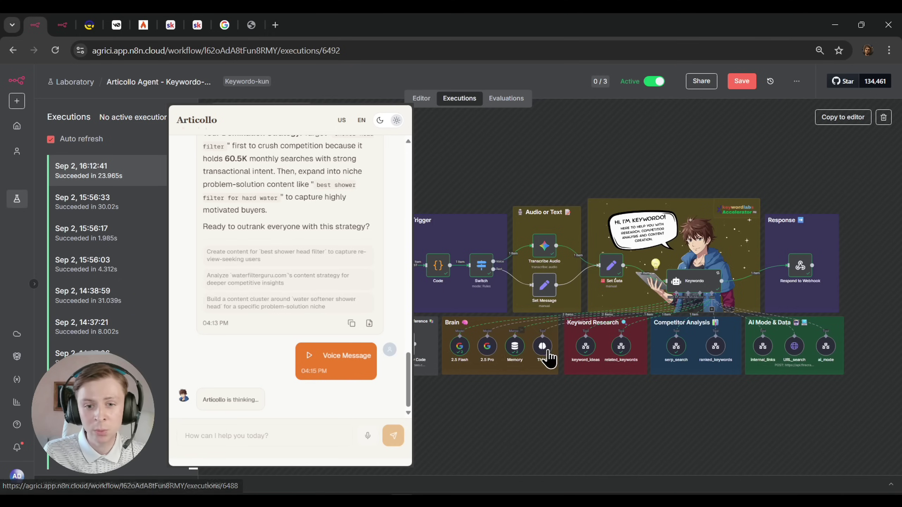
drag(596, 382, 510, 366)
scroll(482, 371, up, 1)
scroll(483, 371, up, 1)
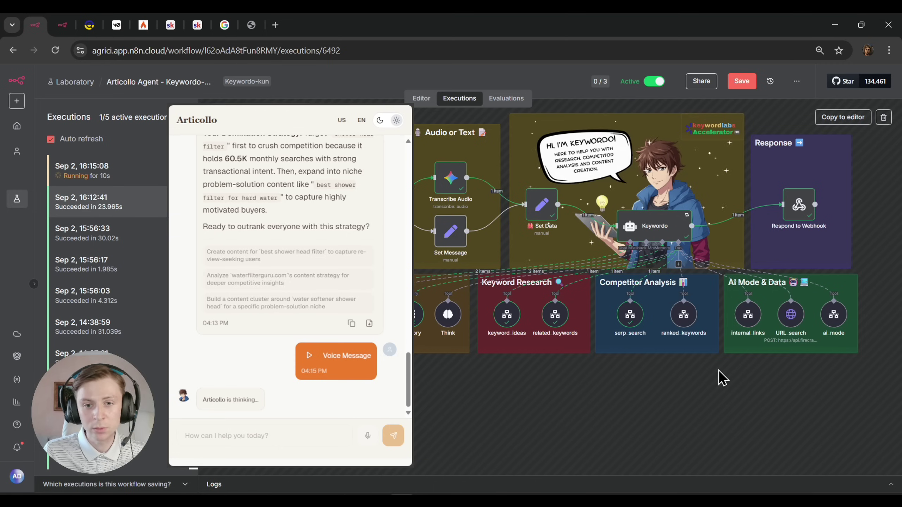
scroll(726, 397, up, 3)
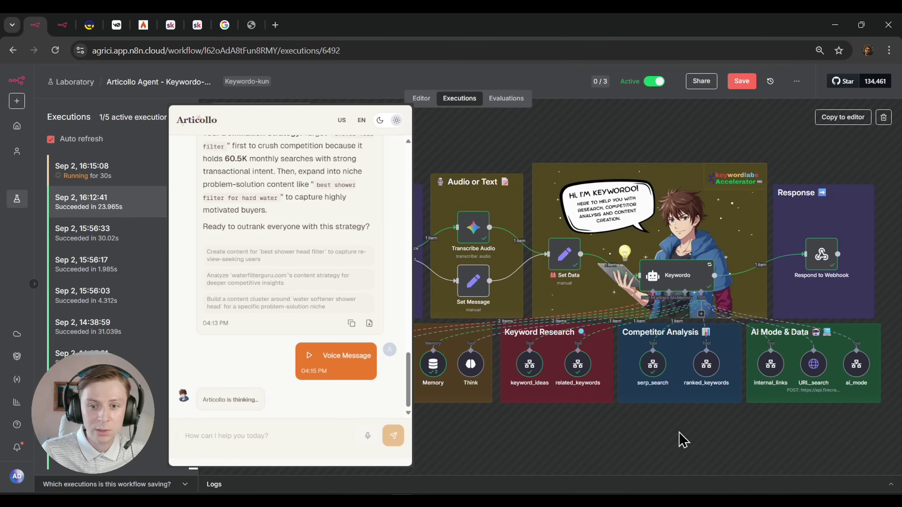
scroll(680, 437, up, 3)
drag(678, 418, 559, 410)
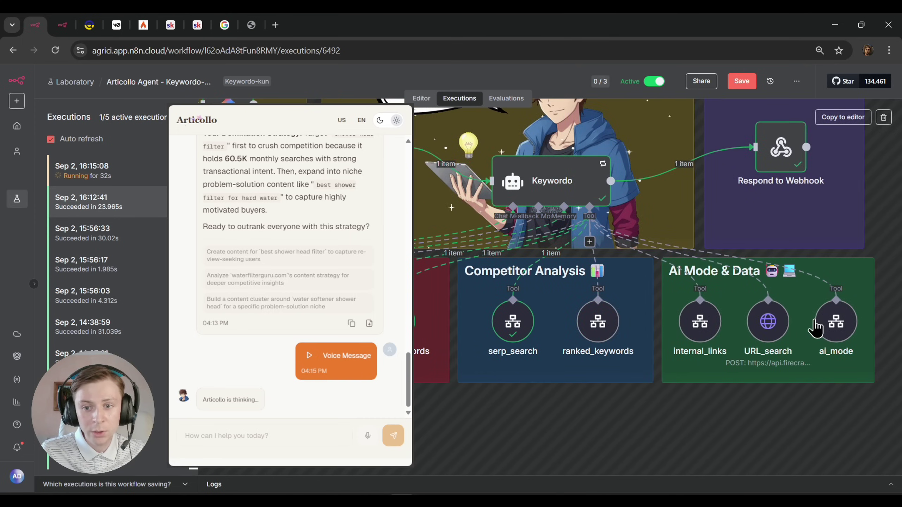
drag(461, 390, 515, 399)
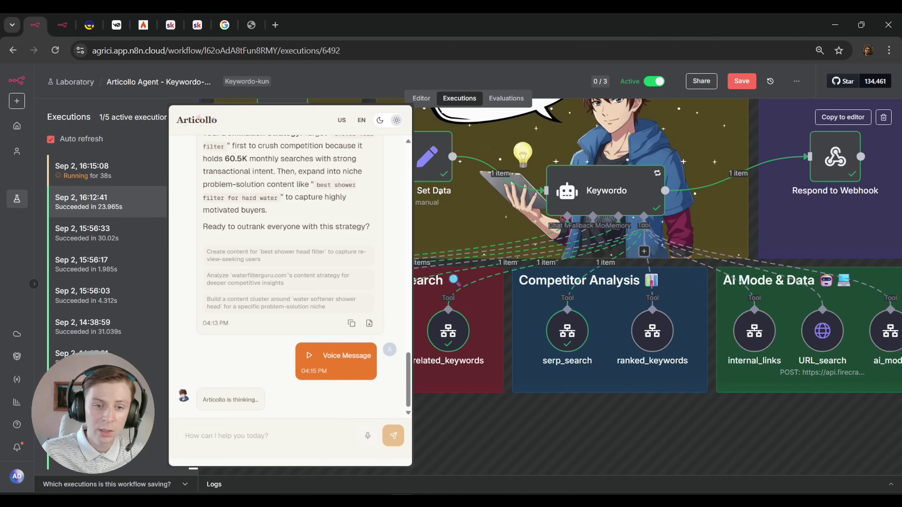
Open the keyword_ideas tool of this run, check its input keyword and output entries, and close it
double_click(363, 330)
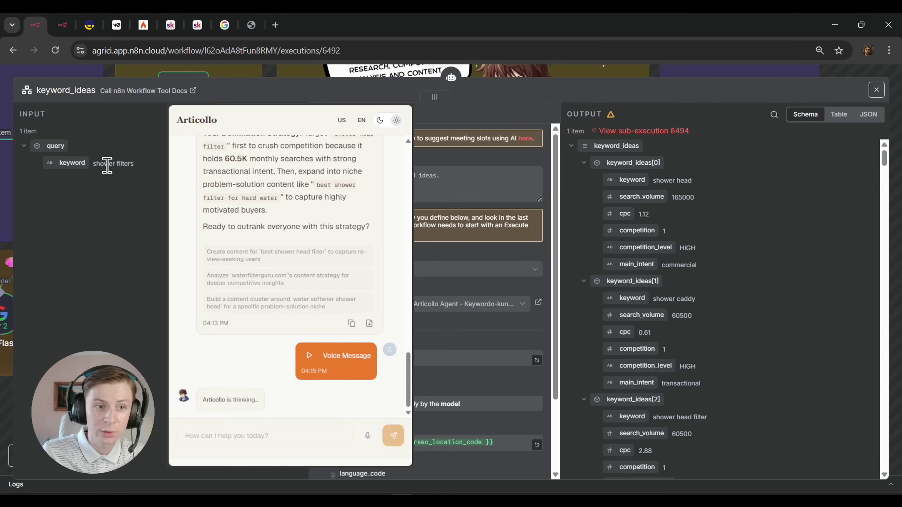
scroll(647, 259, down, 20)
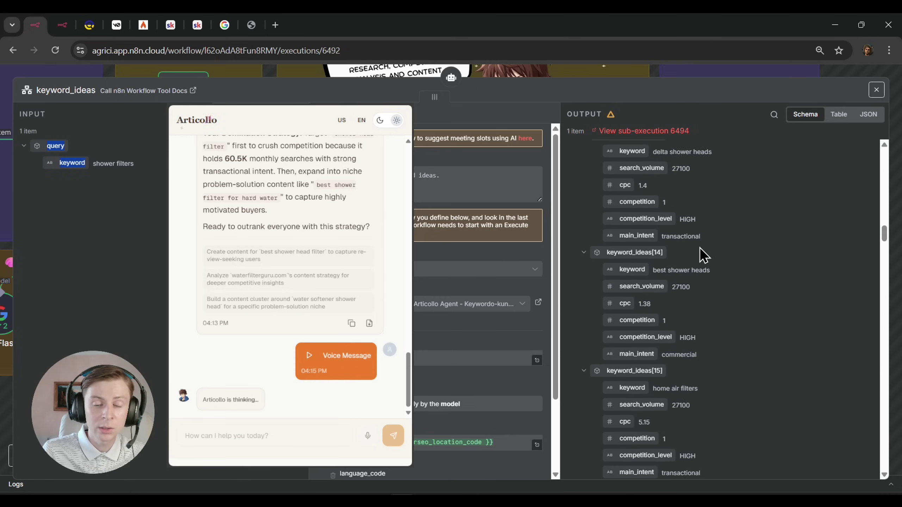
click(685, 73)
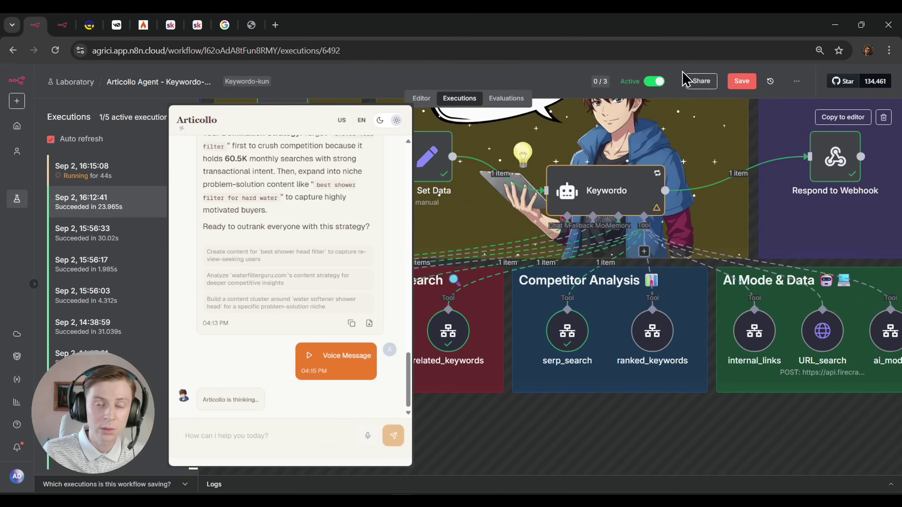
Open the related_keywords tool, look through the keyword entries in its output, and close it
double_click(454, 333)
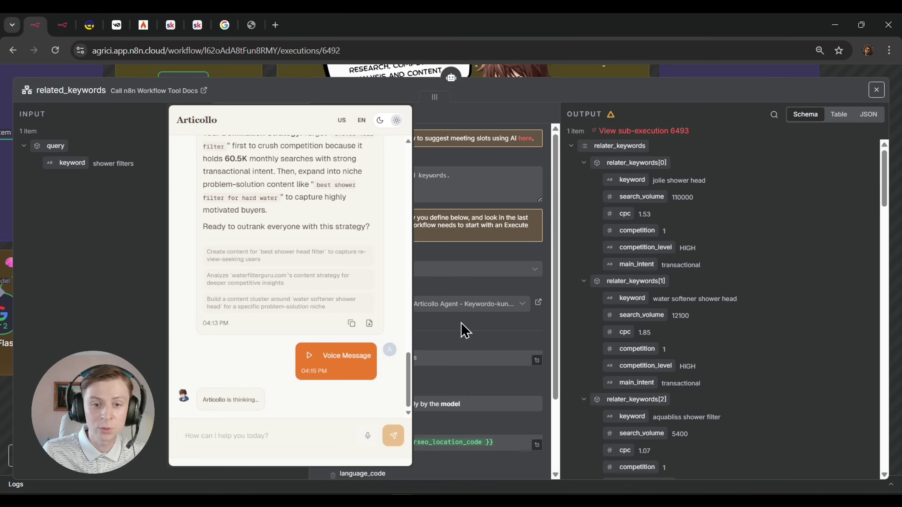
scroll(728, 294, down, 20)
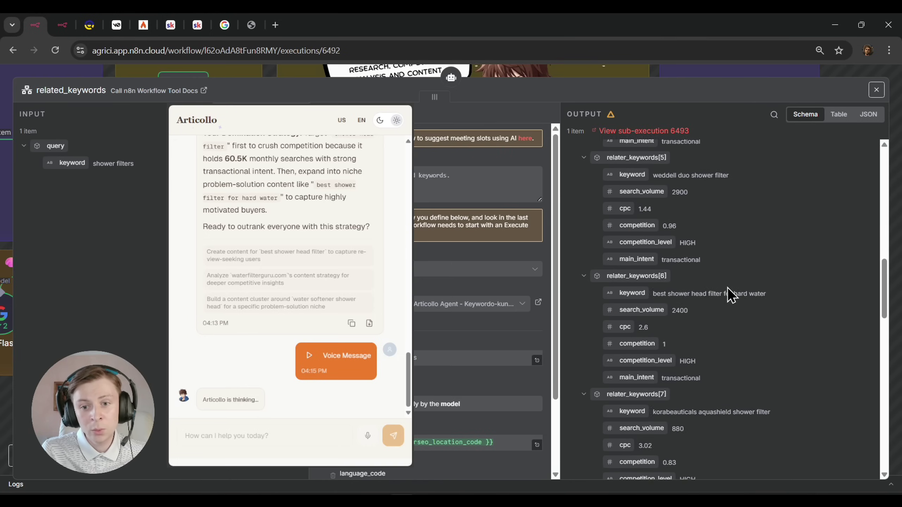
click(695, 73)
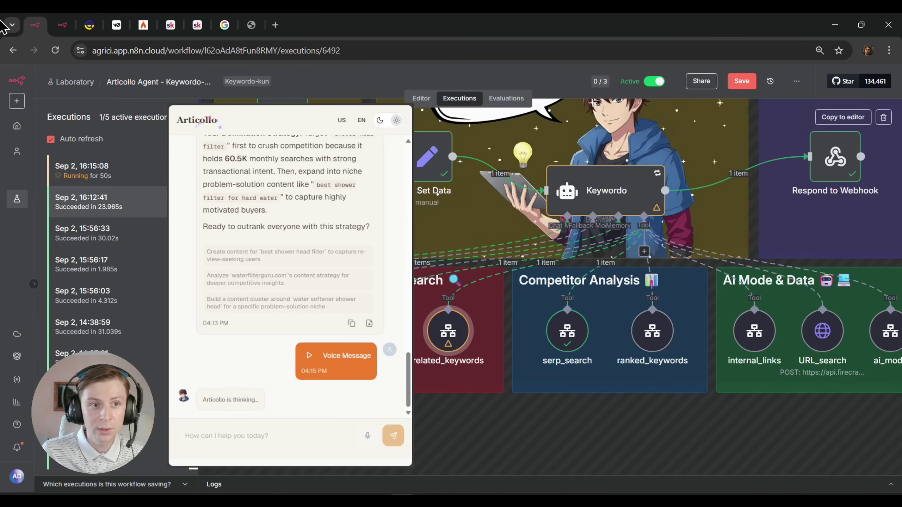
Open the serp_search tool in the Competitor Analysis group, examine the ranked results in its output, and close it
scroll(610, 418, right, 3)
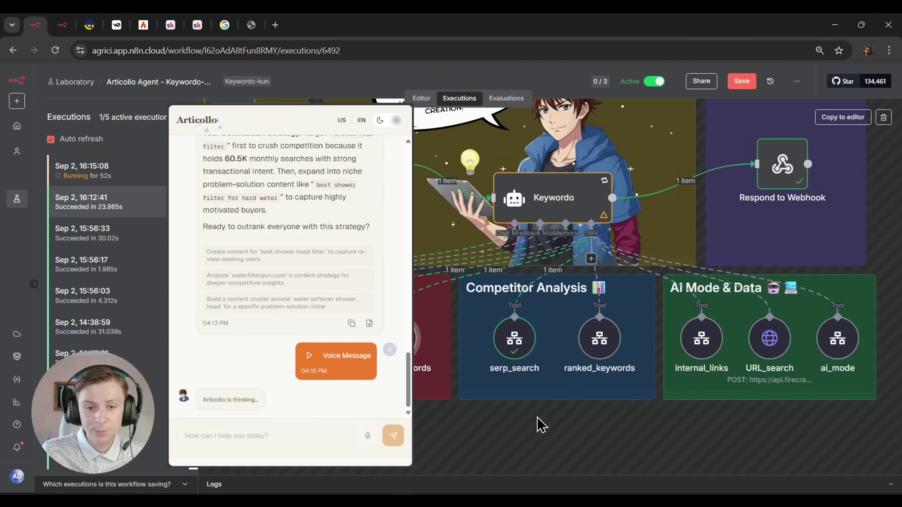
double_click(513, 336)
scroll(711, 231, down, 3)
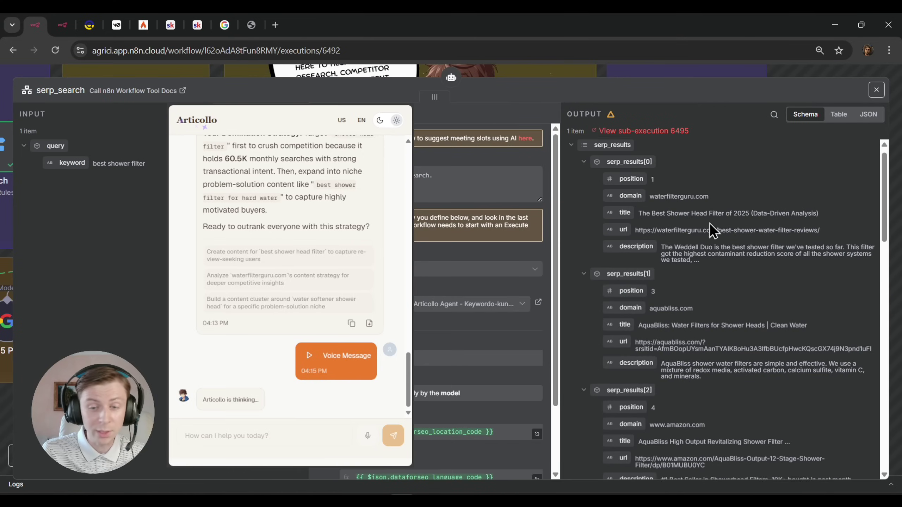
click(704, 75)
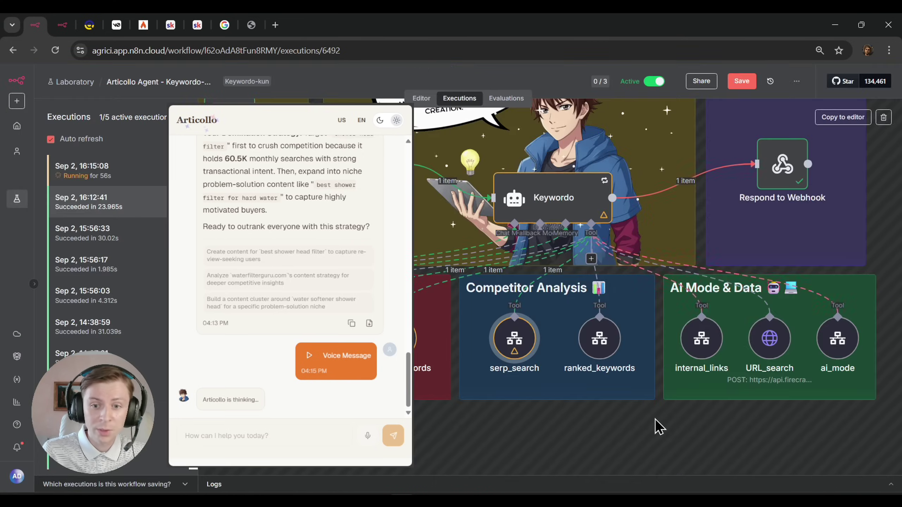
Look over the tools in the AI Mode & Data group, focusing on the ai_mode tool
scroll(654, 425, right, 2)
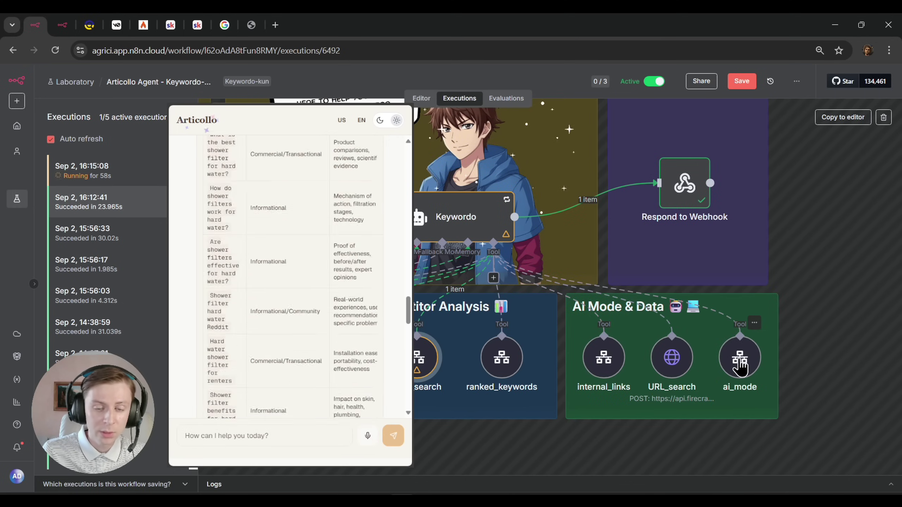
scroll(584, 419, down, 5)
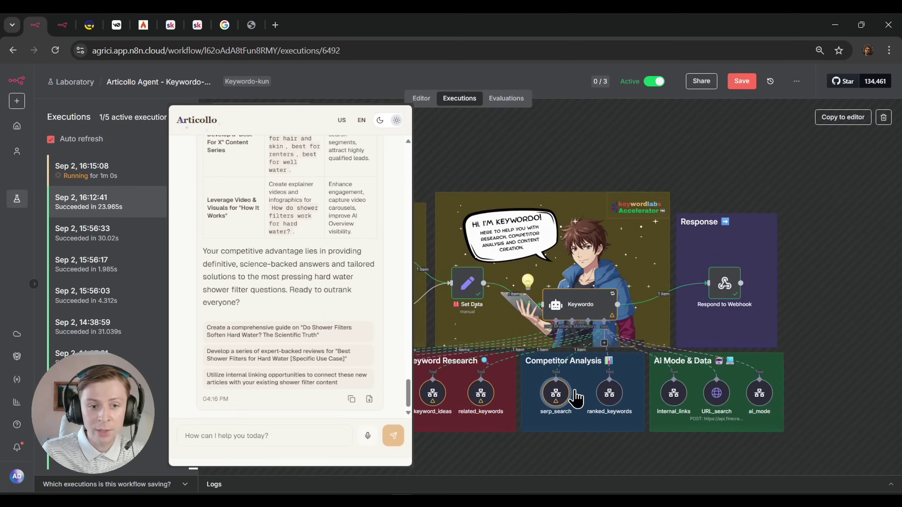
scroll(575, 387, down, 2)
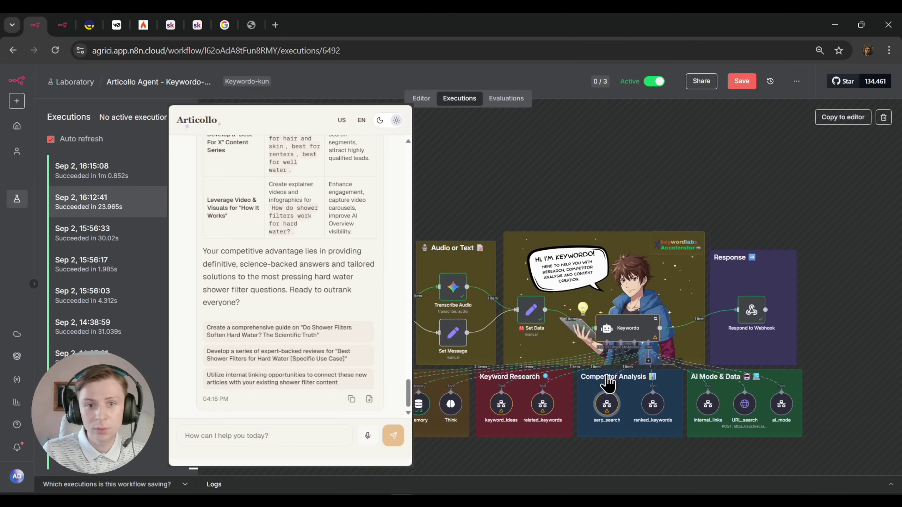
scroll(714, 399, up, 4)
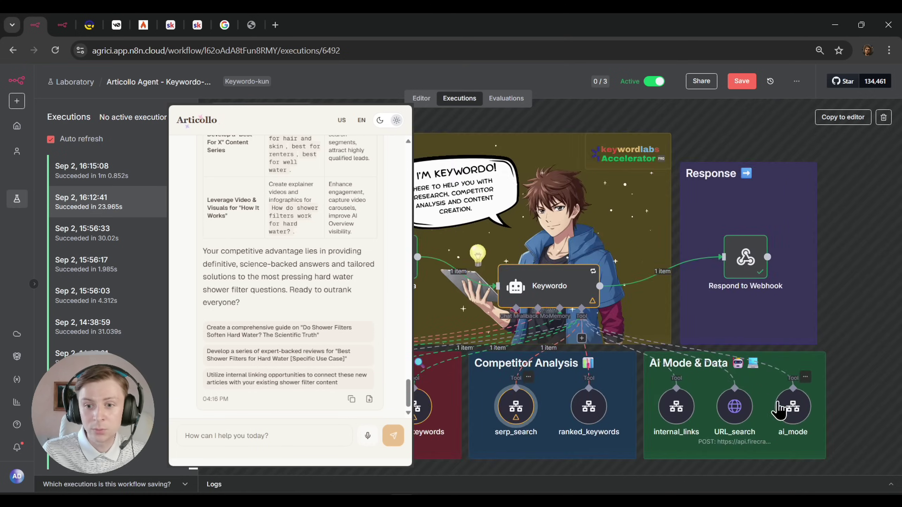
scroll(706, 371, up, 3)
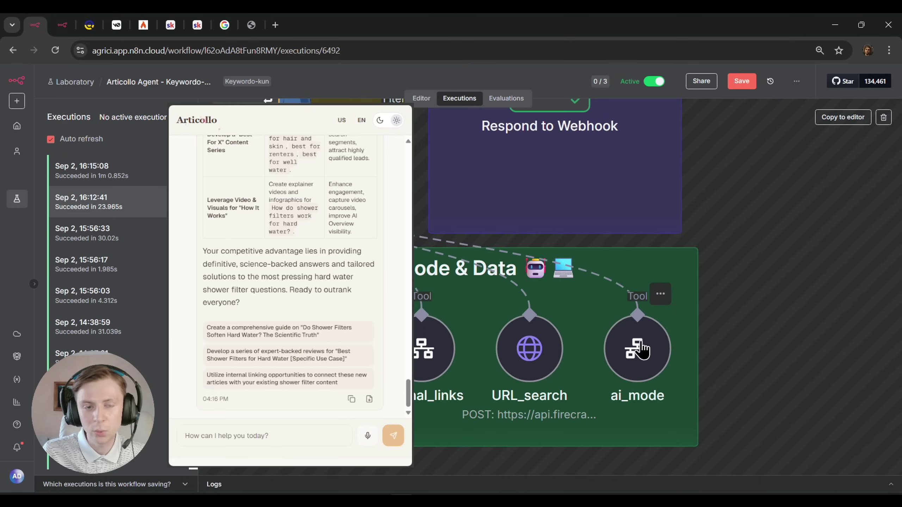
Switch to Google, open AI Mode, ask it for "top 10 shower filters" and view the answer with its source sites
click(225, 26)
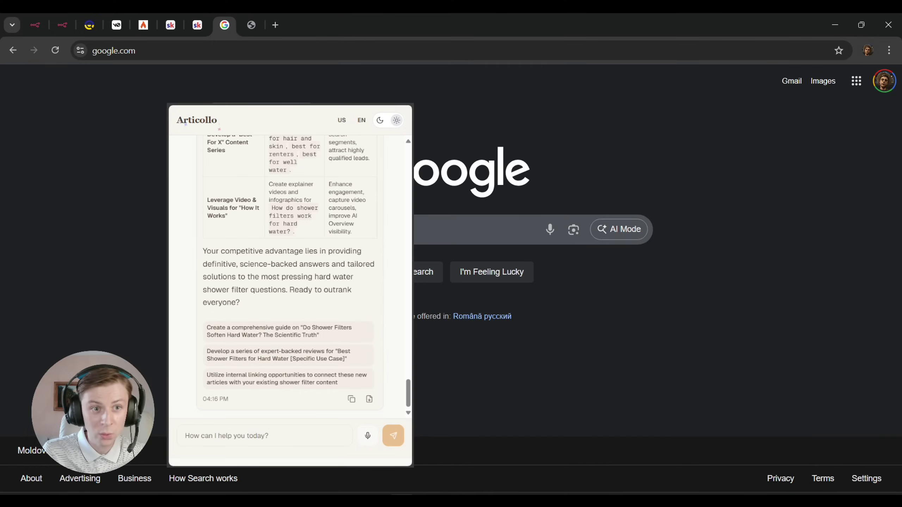
click(179, 51)
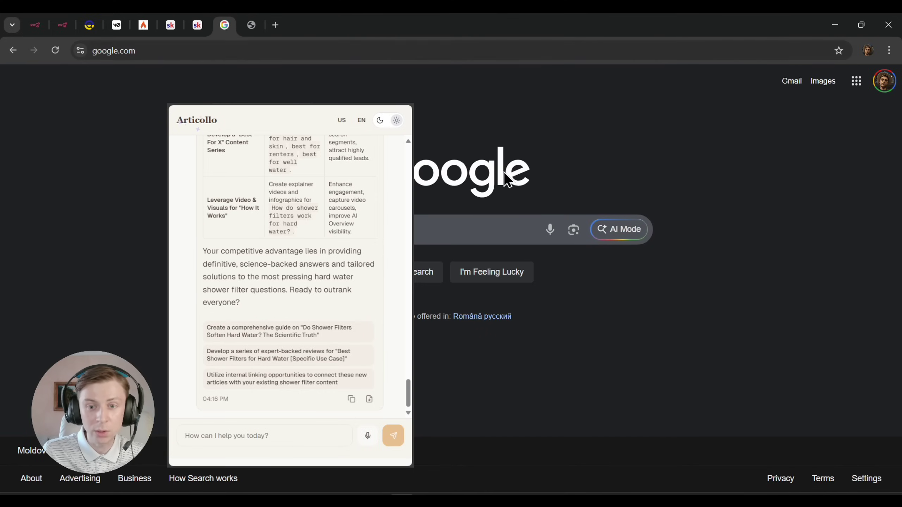
click(622, 237)
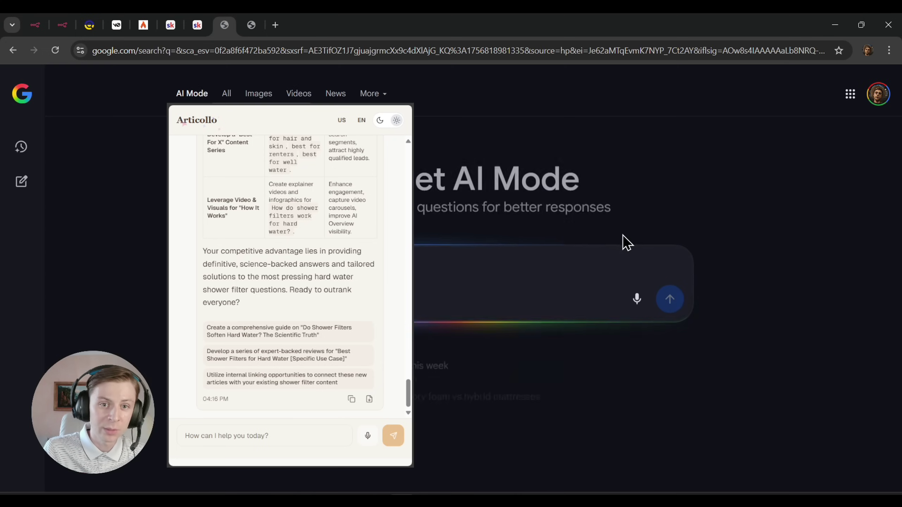
key(ctrl+v)
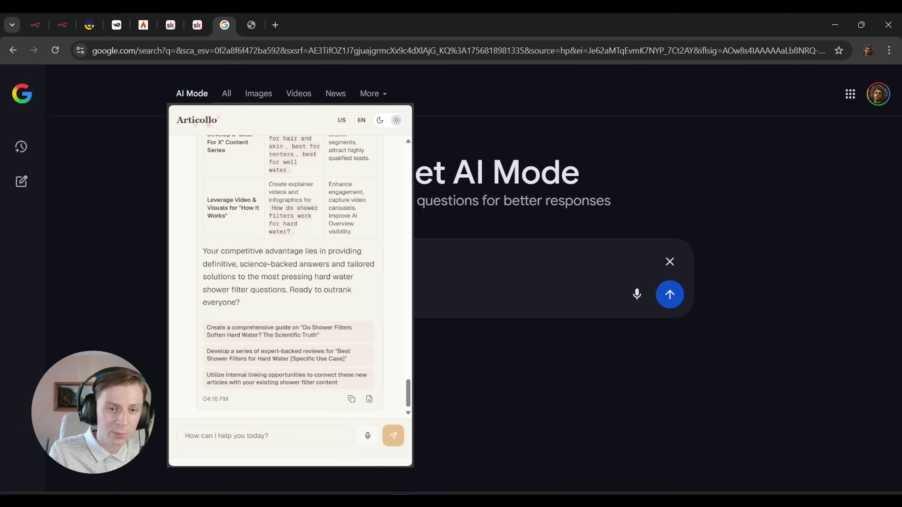
key(Return)
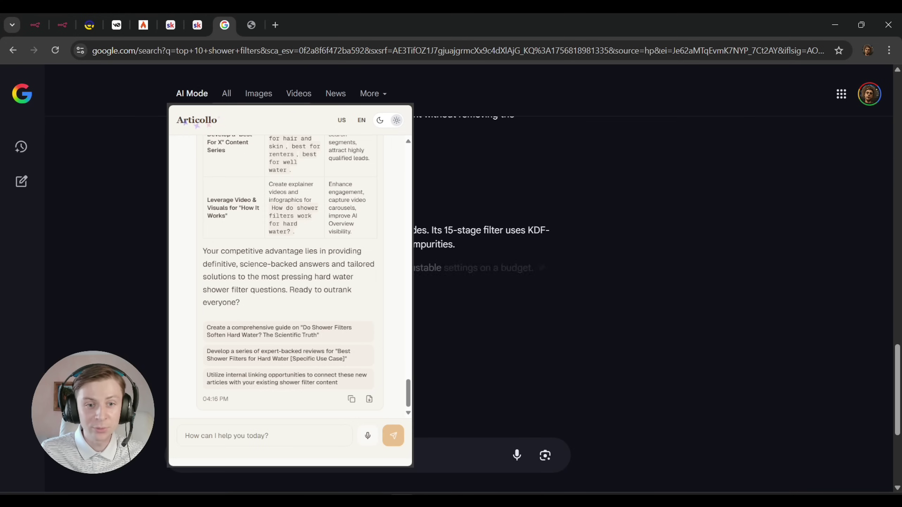
scroll(459, 239, up, 10)
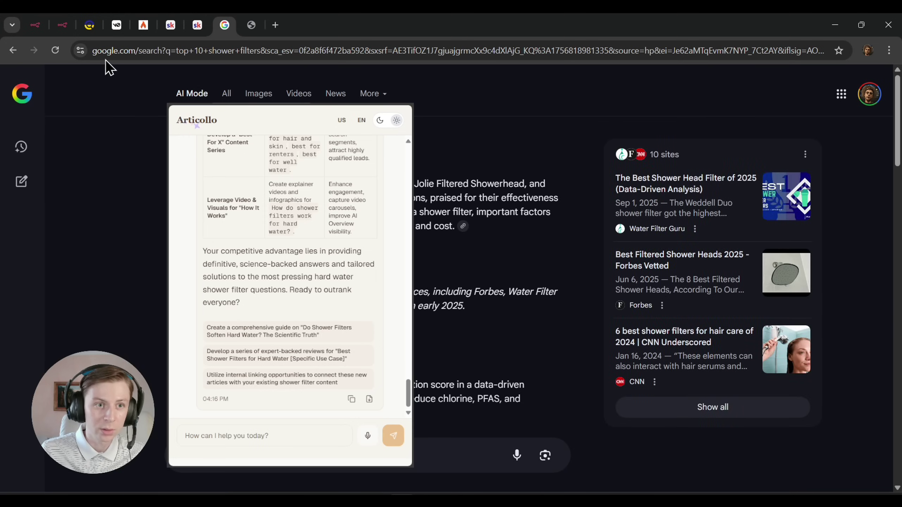
Glance back at the workflow, return to the Google AI Mode results, and close that pinned page
click(39, 25)
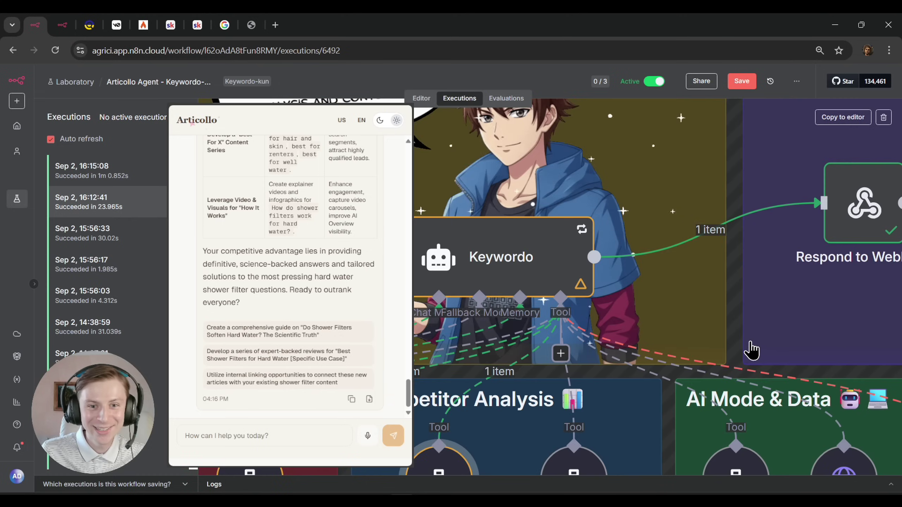
click(227, 26)
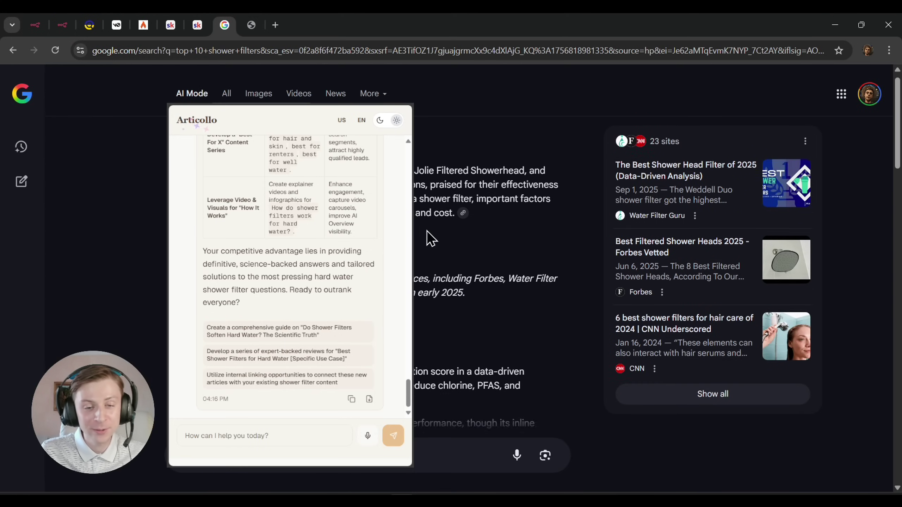
key(ctrl+w)
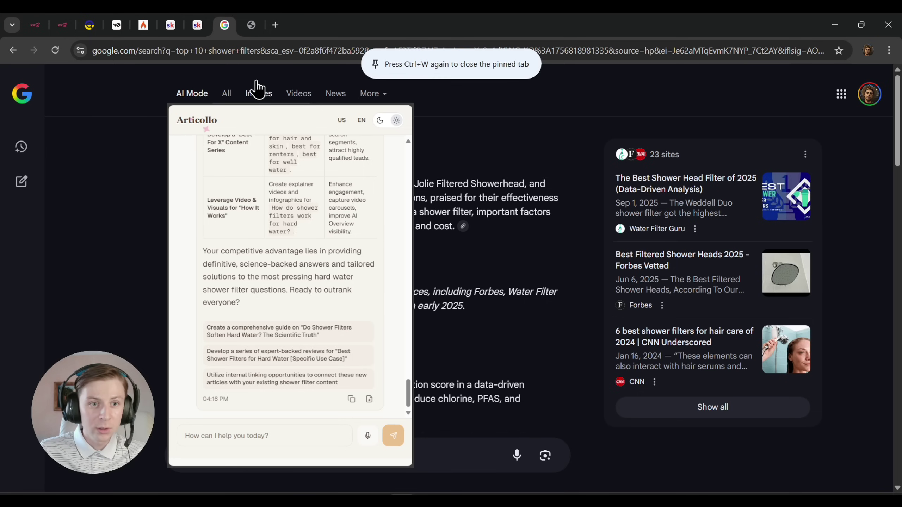
key(ctrl+w)
Return to the n8n executions, open the Sep 2, 16:15:08 run, and look back through the agent's latest chat reply
click(29, 23)
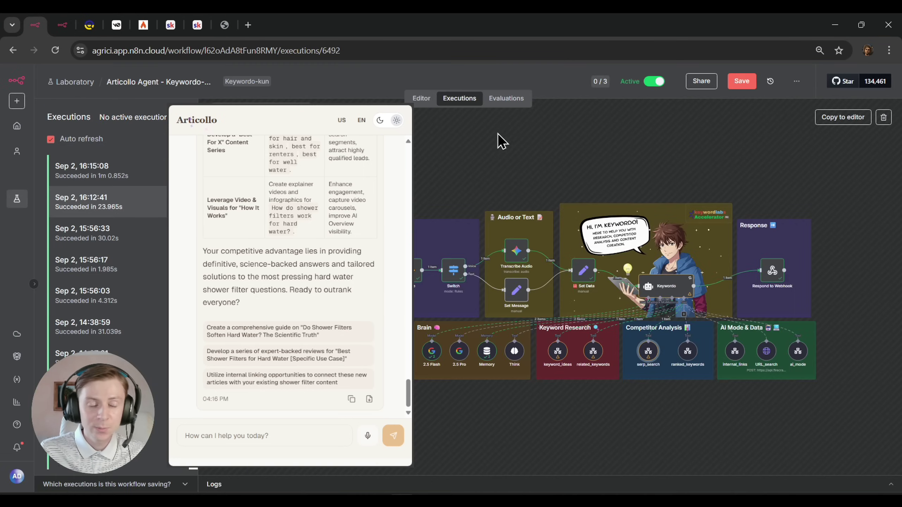
click(121, 181)
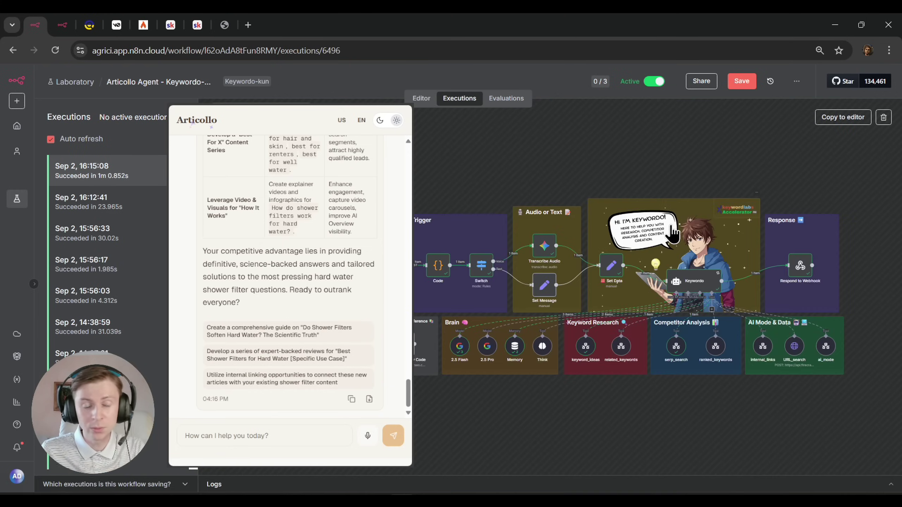
scroll(289, 277, up, 15)
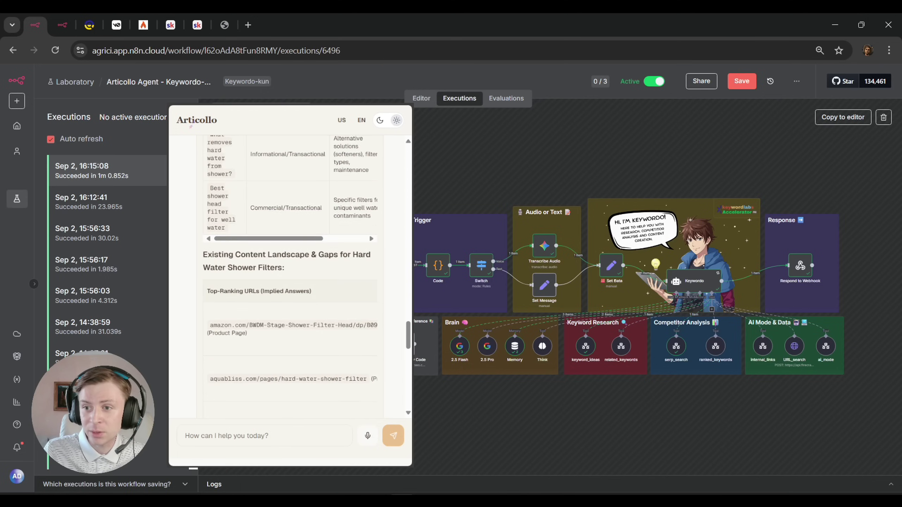
Go back to the 04:15 PM voice message in the Articollo chat, play it, and view the start of the reply
scroll(289, 277, down, 6)
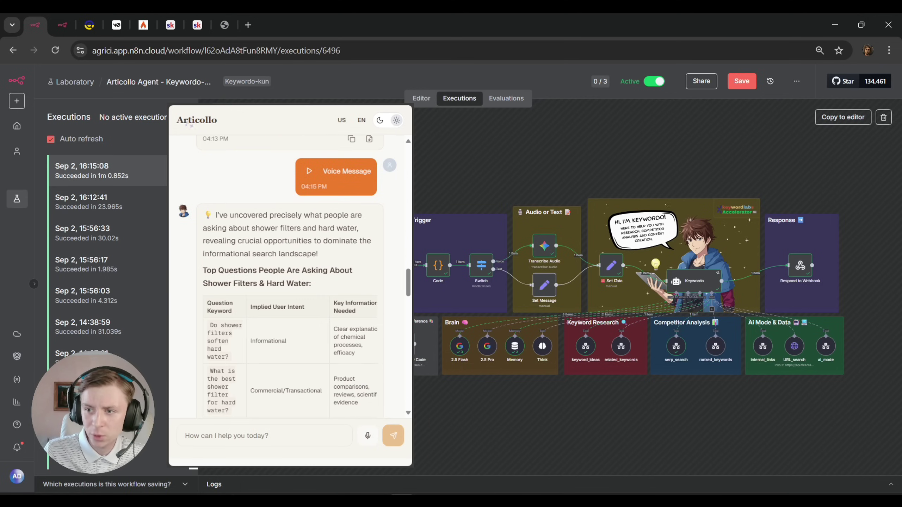
click(309, 171)
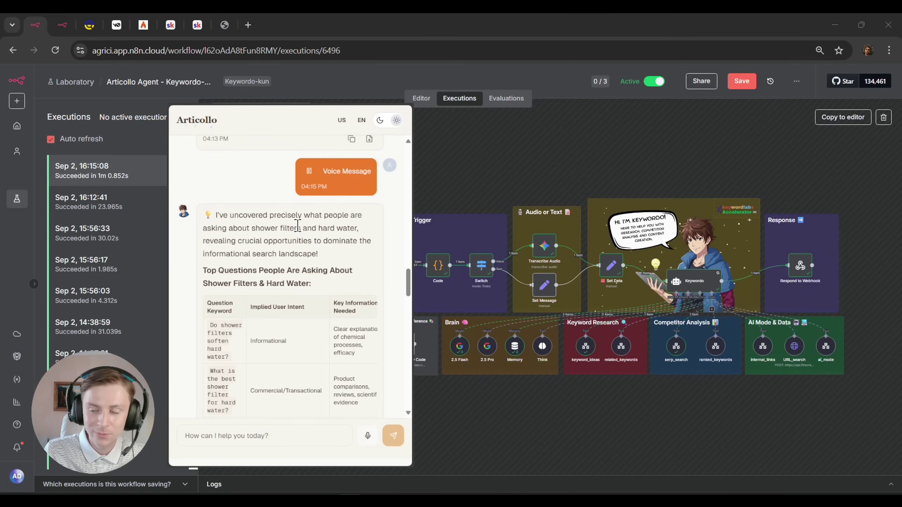
scroll(298, 216, down, 1)
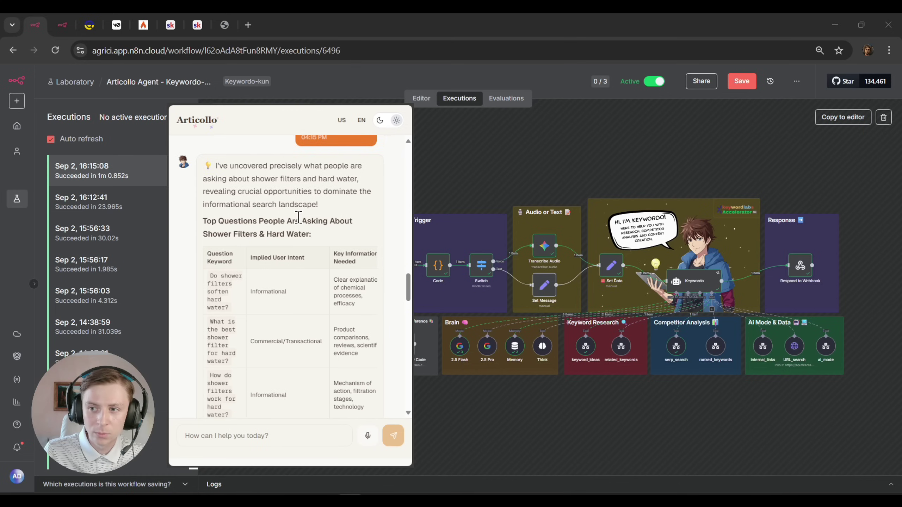
scroll(298, 217, up, 1)
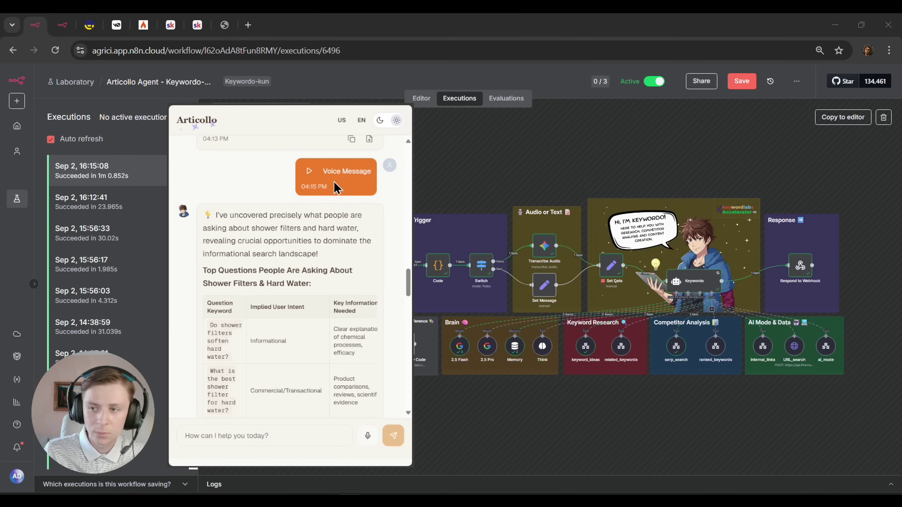
Read through the reply's table of top questions people ask about shower filters and hard water
scroll(307, 220, down, 1)
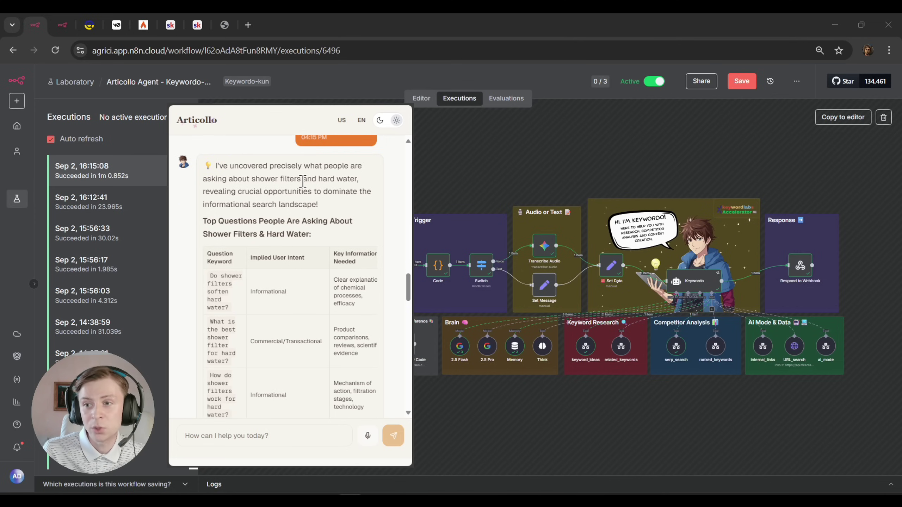
scroll(265, 199, down, 1)
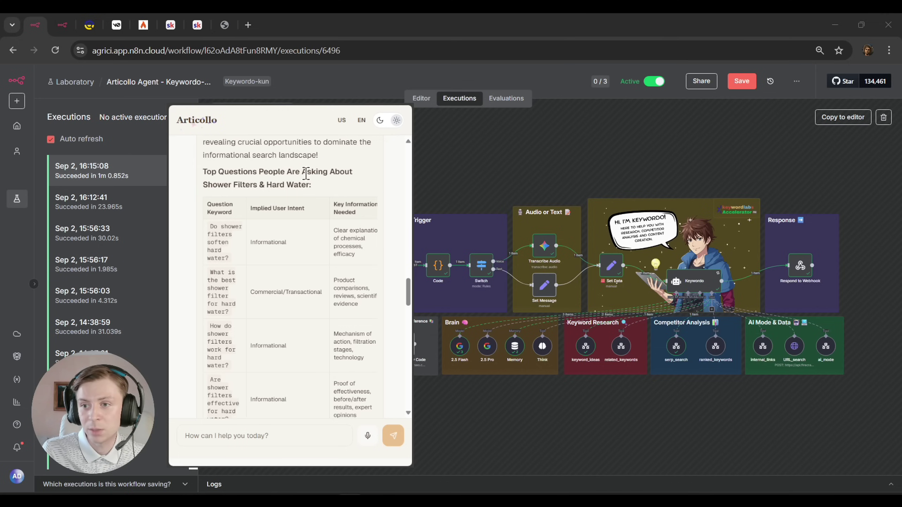
scroll(300, 200, down, 1)
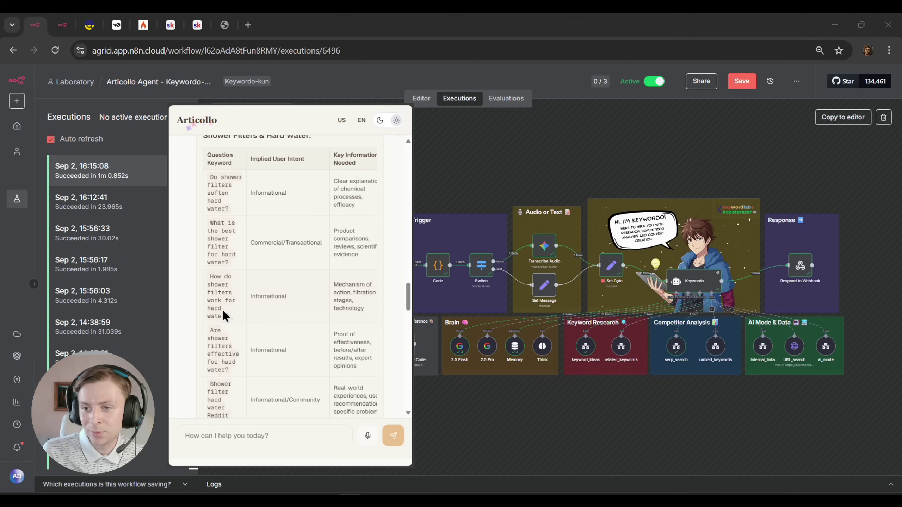
scroll(312, 237, down, 5)
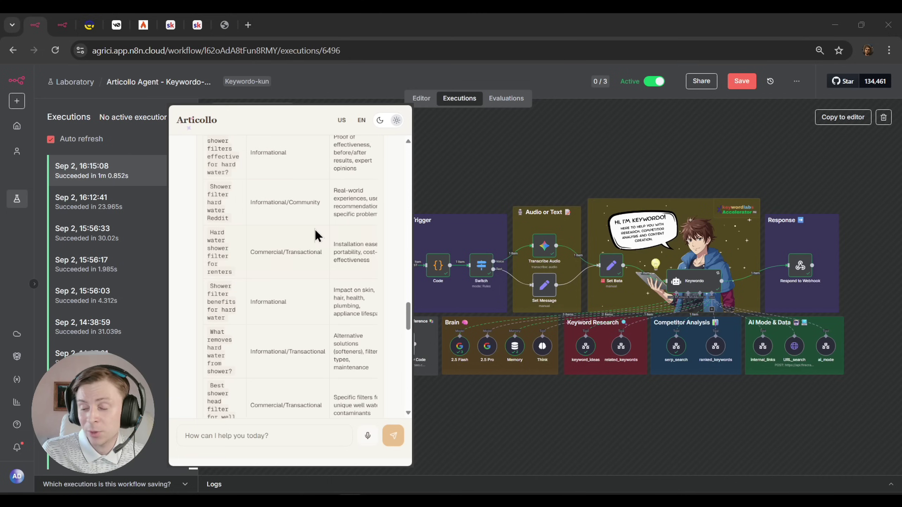
scroll(314, 229, down, 6)
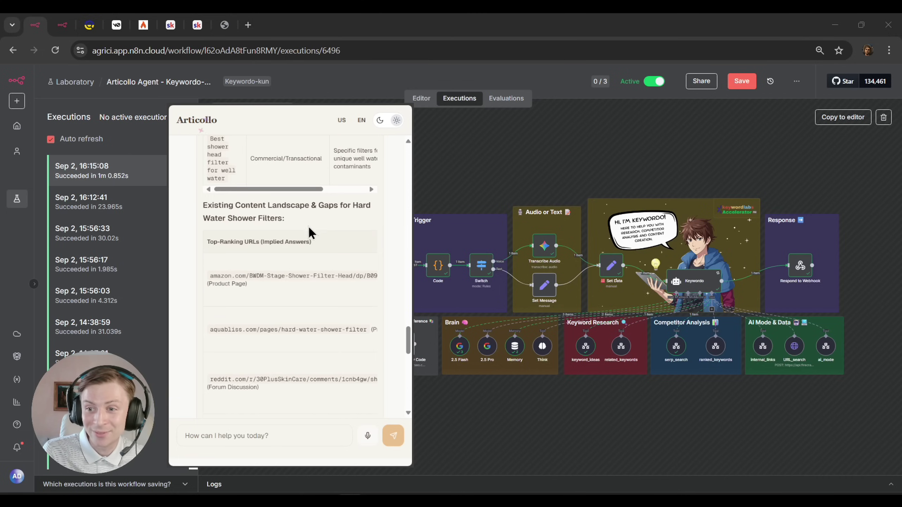
Highlight the "Existing Content Landscape & Gaps for Hard Water Shower Filters" heading and review its top-ranking URLs
drag(208, 206, 321, 222)
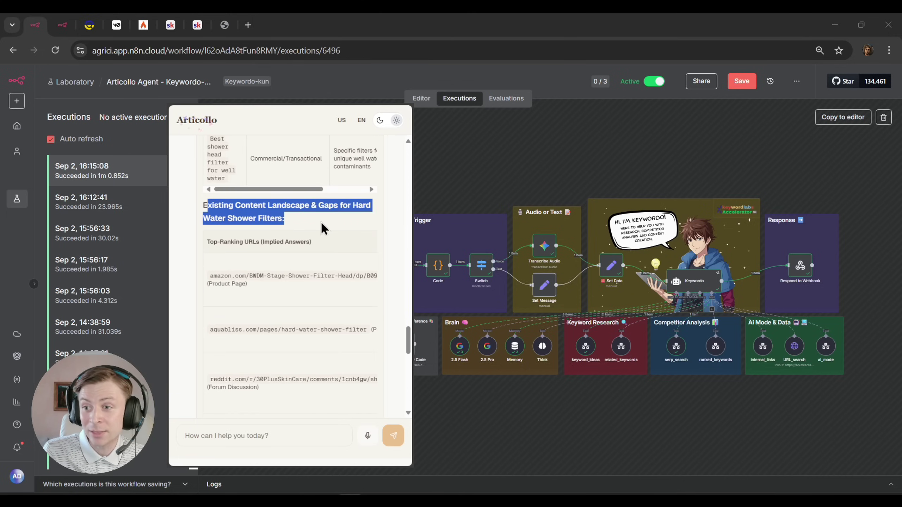
click(309, 215)
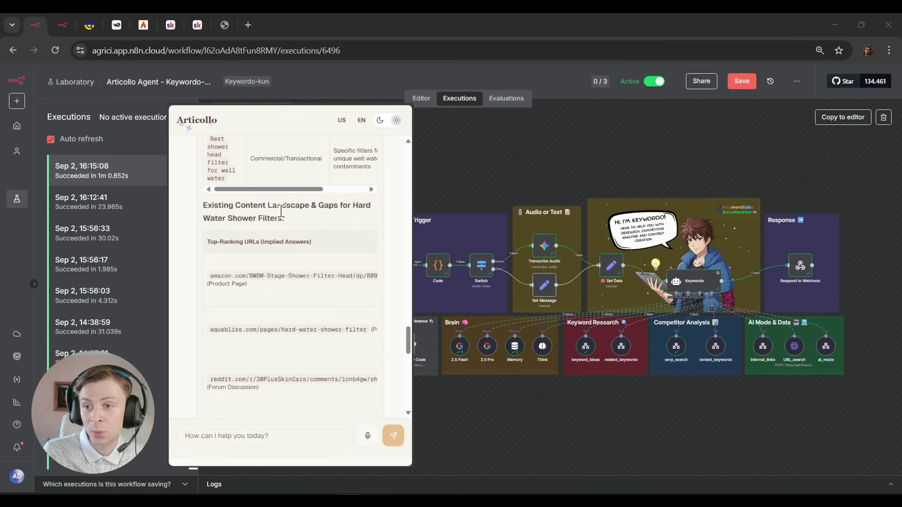
scroll(280, 237, down, 3)
scroll(282, 233, down, 5)
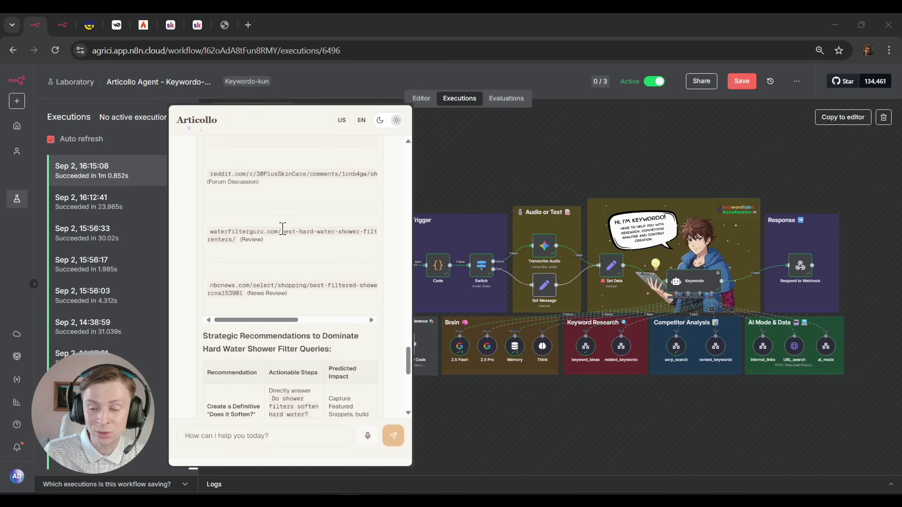
scroll(291, 237, up, 3)
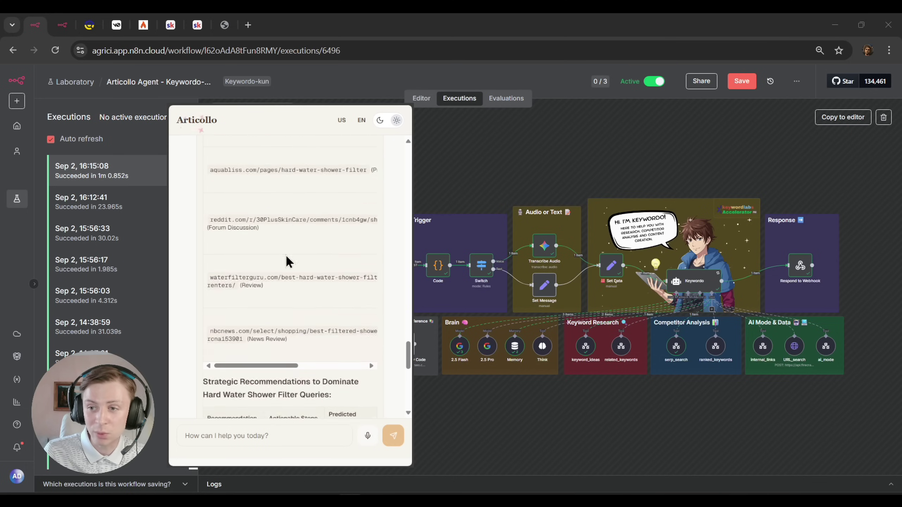
scroll(261, 236, down, 3)
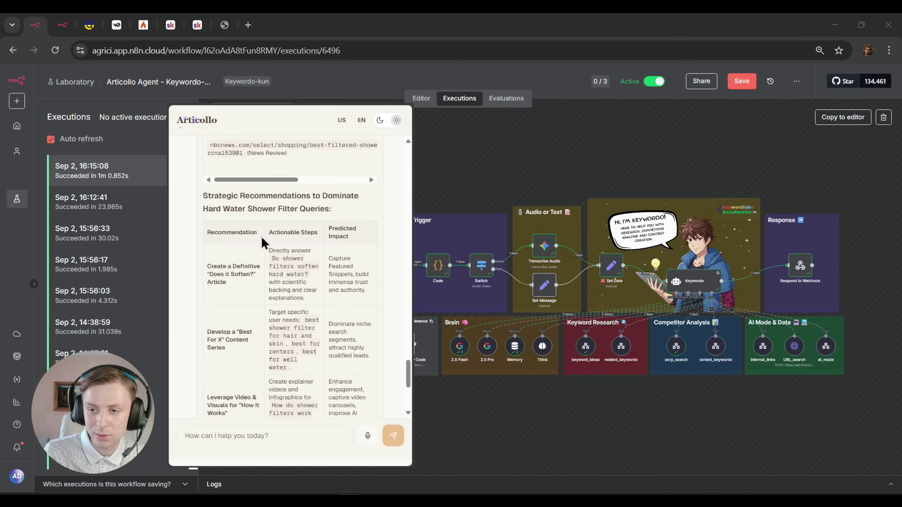
Review the reply's strategic recommendations table for hard water shower filter queries and its closing content suggestions
drag(208, 195, 381, 200)
click(324, 207)
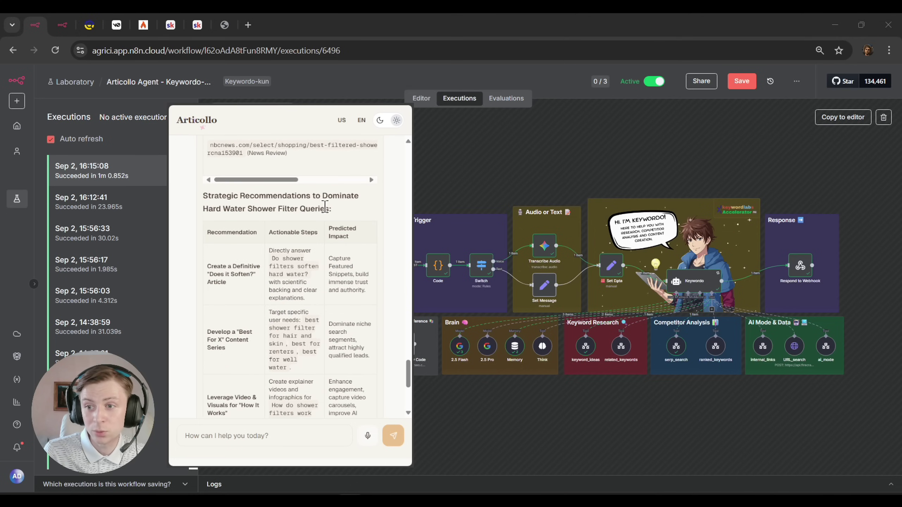
scroll(347, 204, down, 1)
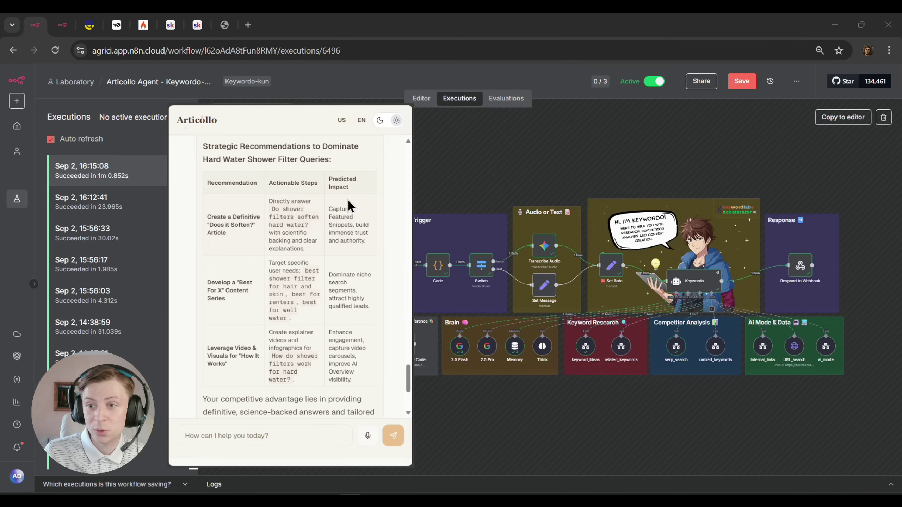
scroll(264, 198, down, 3)
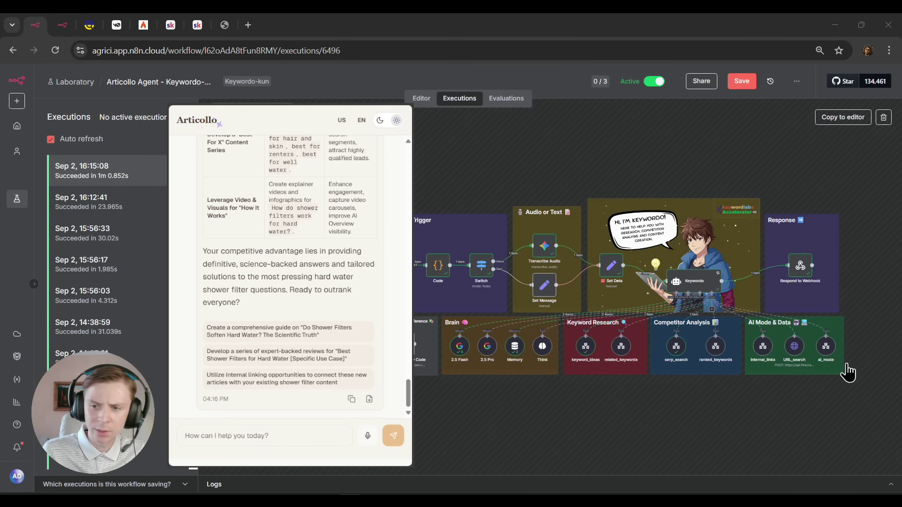
Leave the chat window, save the Keywordo workflow in n8n, and open it in the editor
key(alt+Tab)
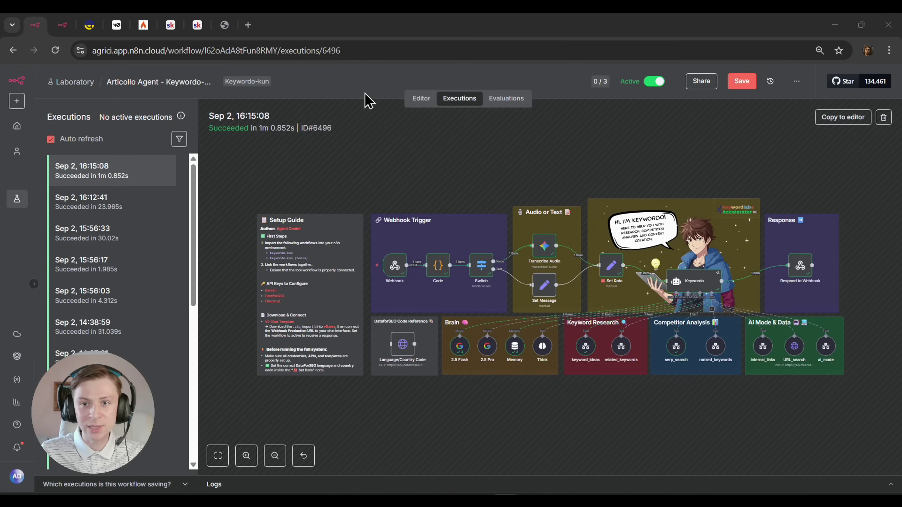
click(736, 85)
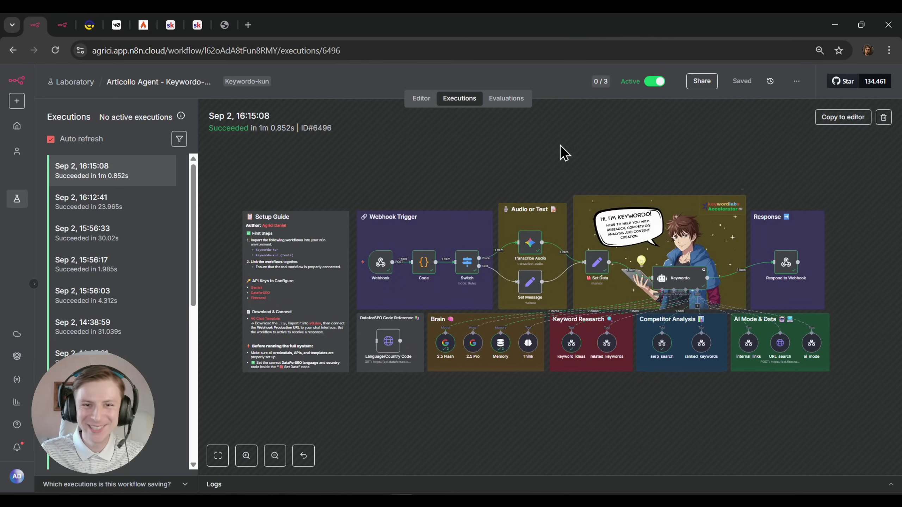
click(421, 100)
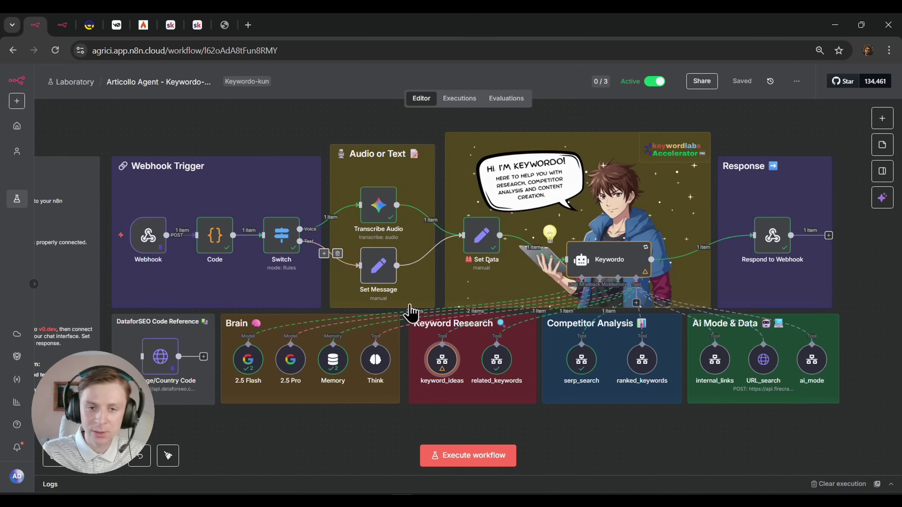
View the Keywordo-kun chat interface in v0, then return to n8n and look over the whole workflow including its setup guide
click(117, 25)
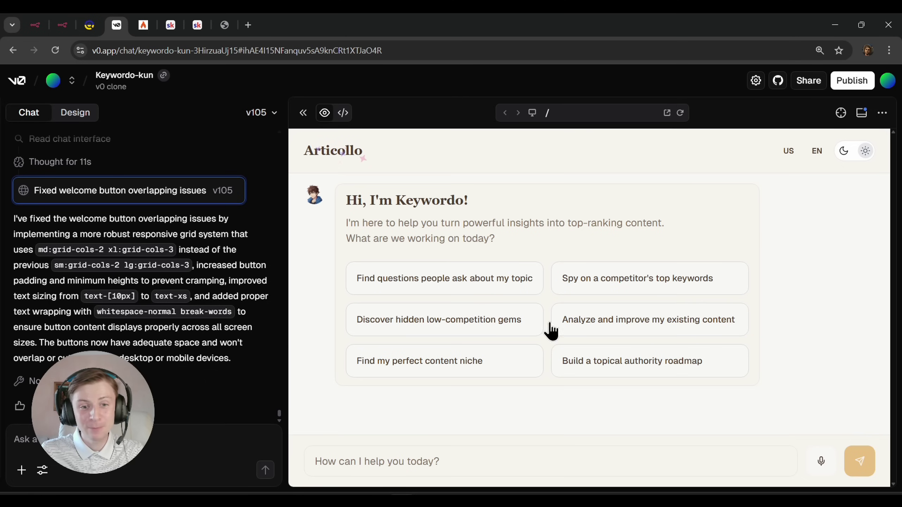
click(35, 25)
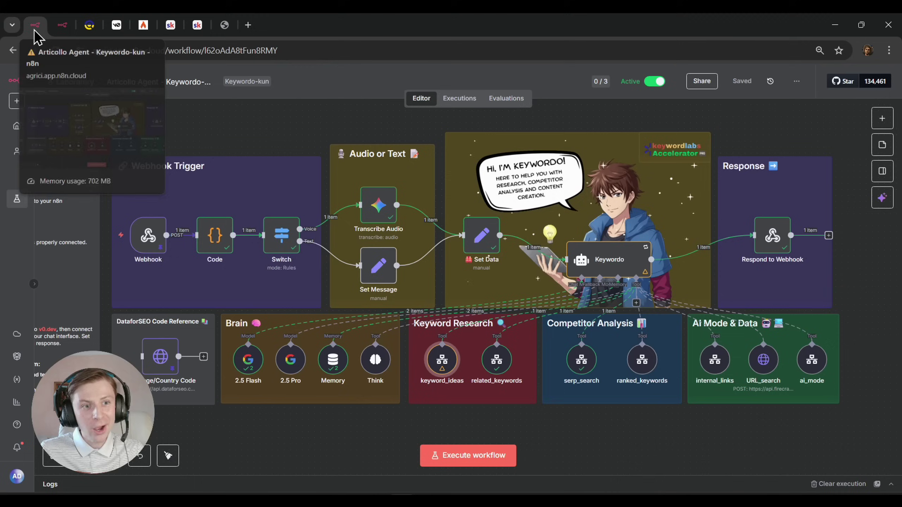
drag(303, 231, 322, 235)
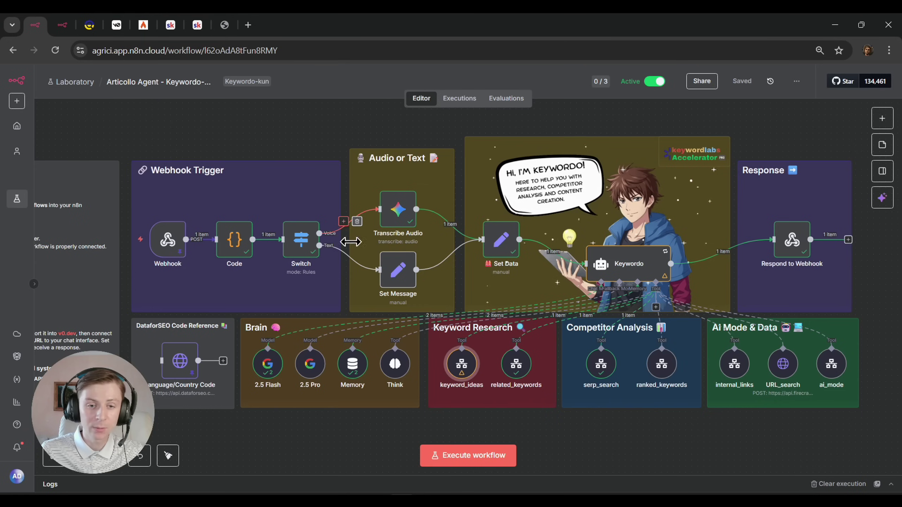
scroll(359, 272, right, 2)
scroll(358, 271, down, 3)
scroll(408, 276, up, 2)
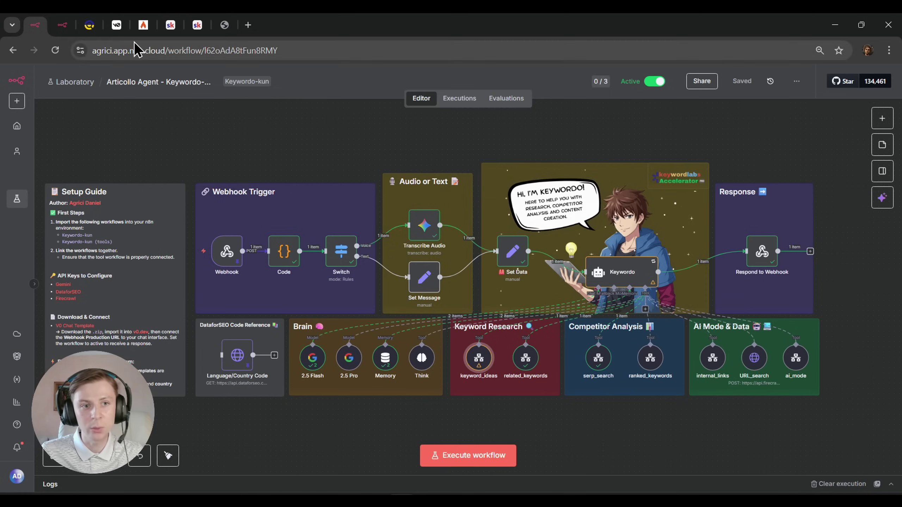
Switch to the Keywordlabs Accelerator (Pro) Skool page, view its Company 2 and Company 1 charts, and inspect the Company 1 chart enlarged
click(199, 28)
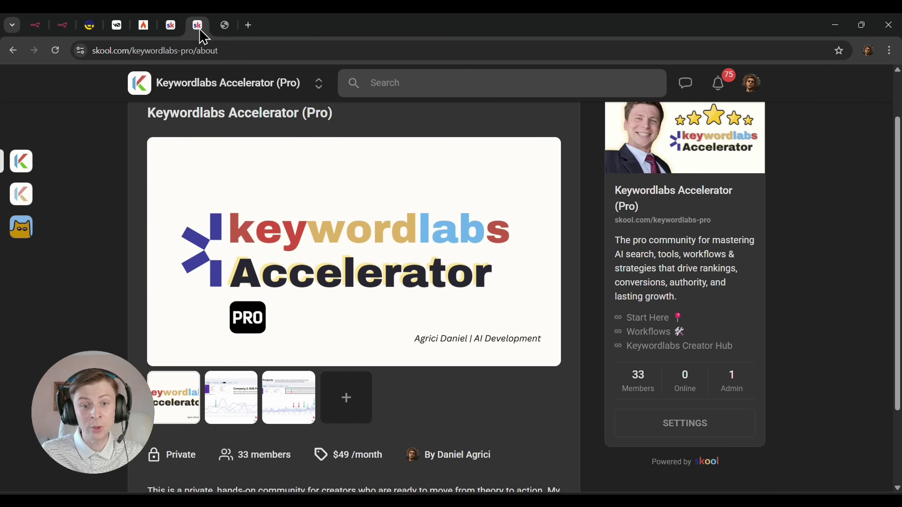
mouse_move(174, 407)
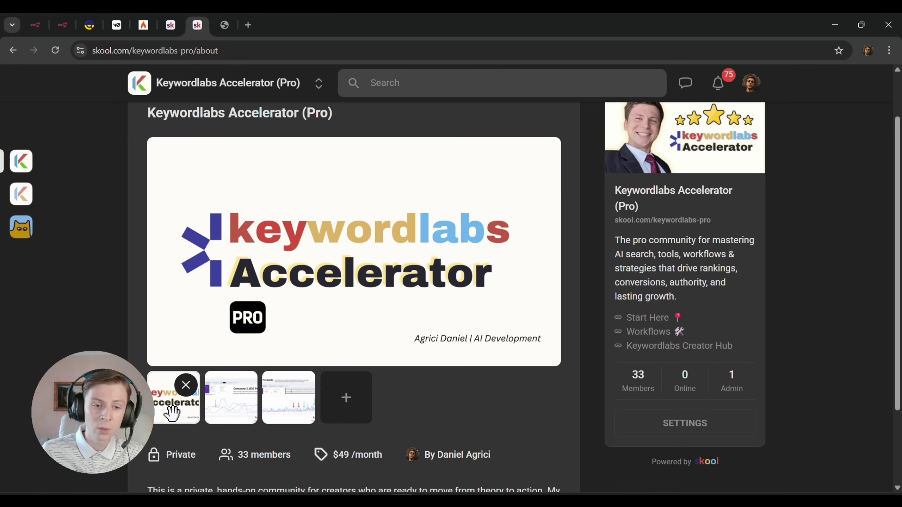
click(226, 415)
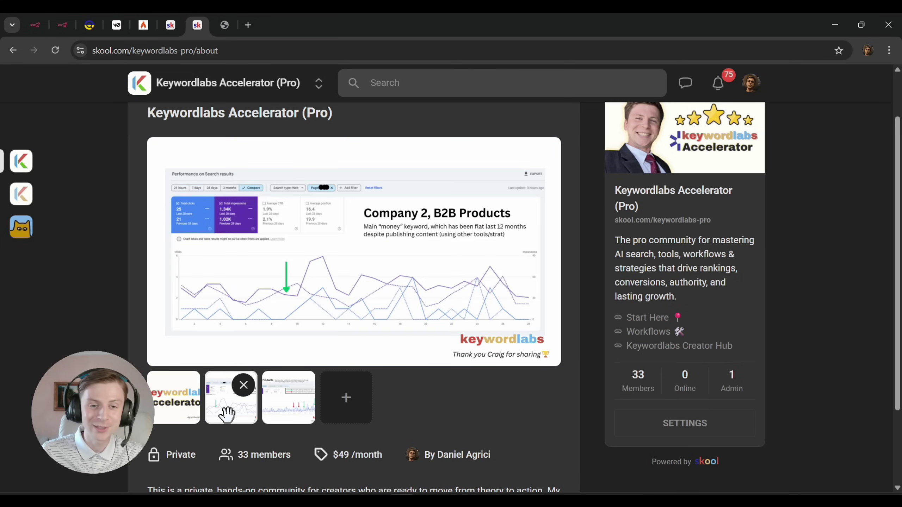
click(276, 414)
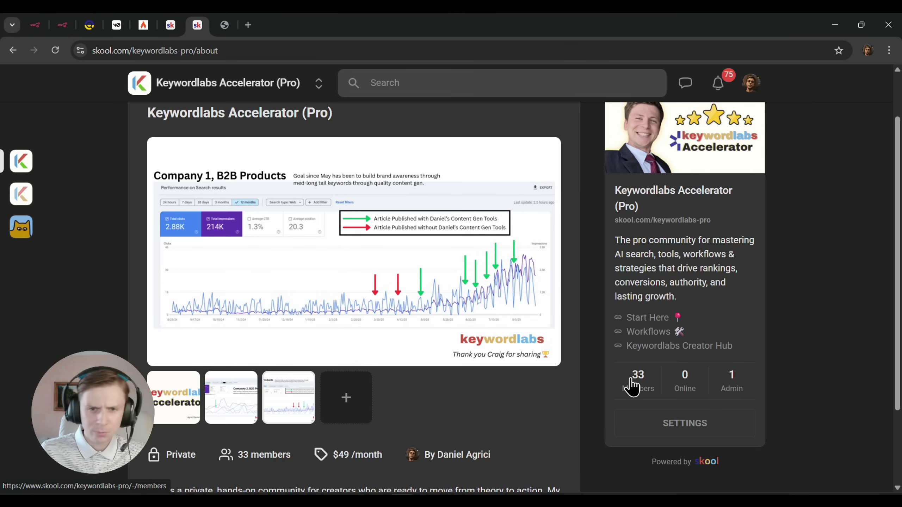
click(416, 253)
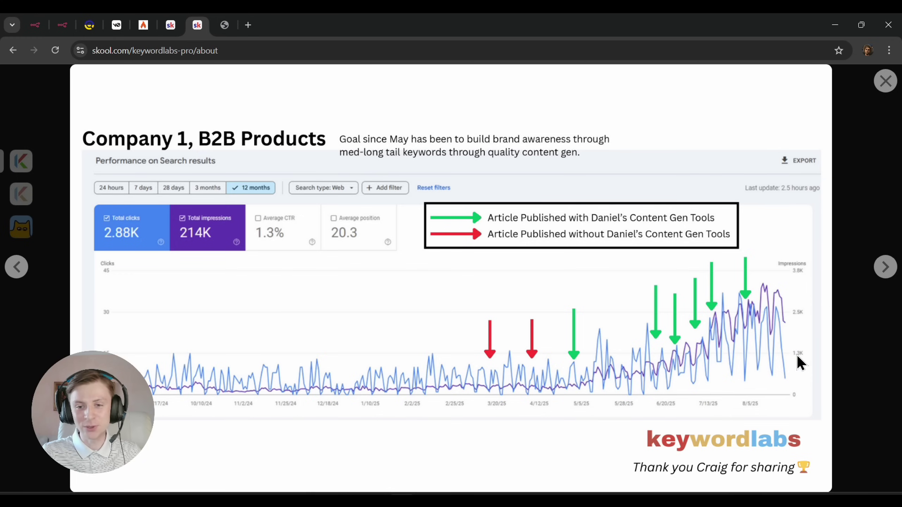
click(865, 350)
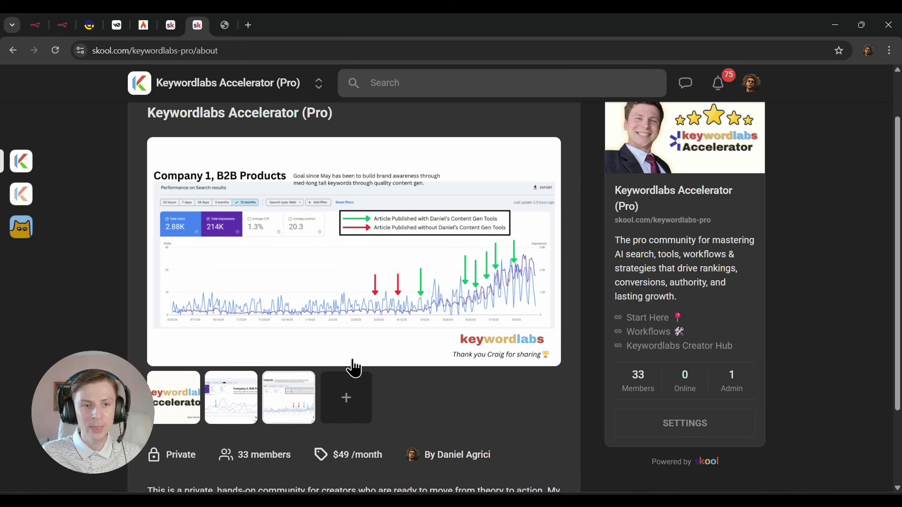
Search the Skool community for "keywordo kun", view the agent's post with its attached JSON workflow files, and return to n8n
scroll(355, 366, up, 2)
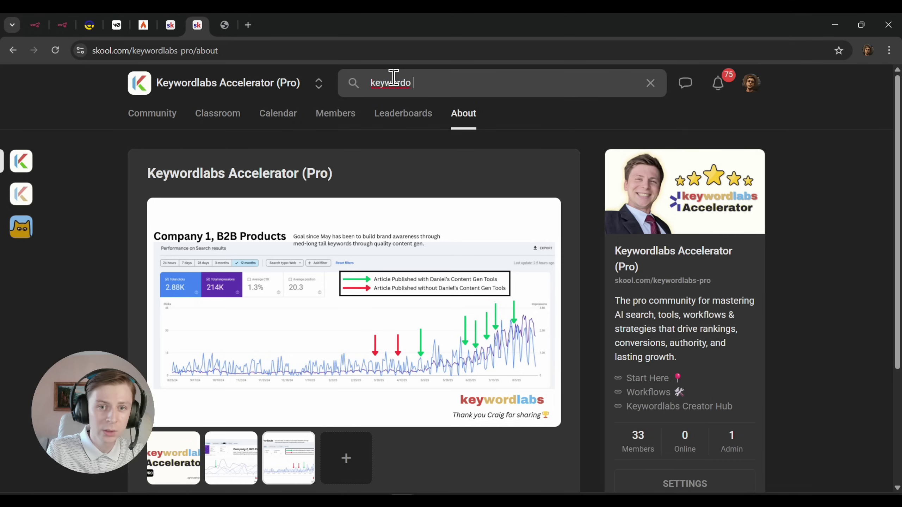
key(Return)
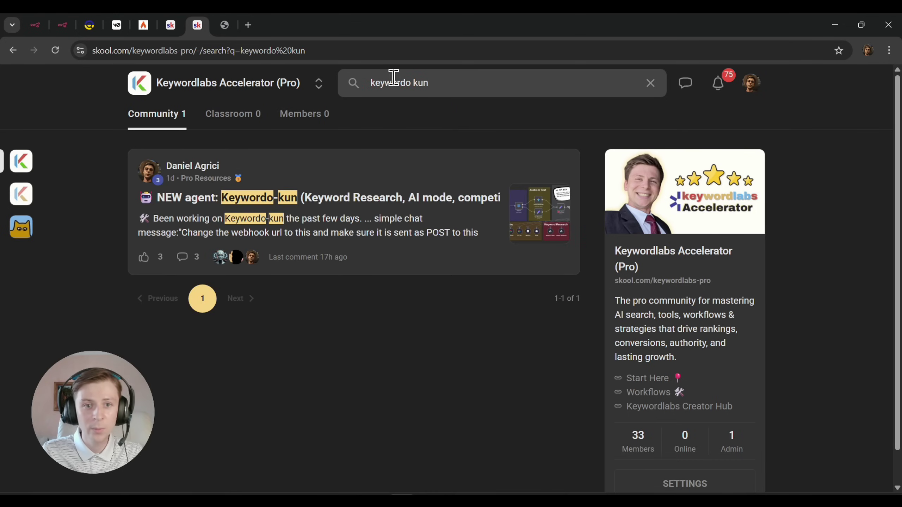
click(321, 215)
scroll(589, 324, down, 2)
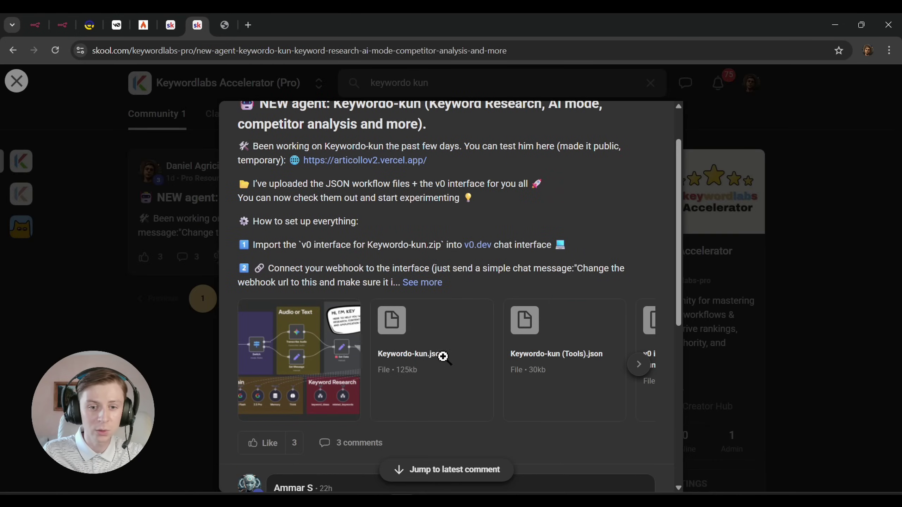
click(444, 355)
click(584, 232)
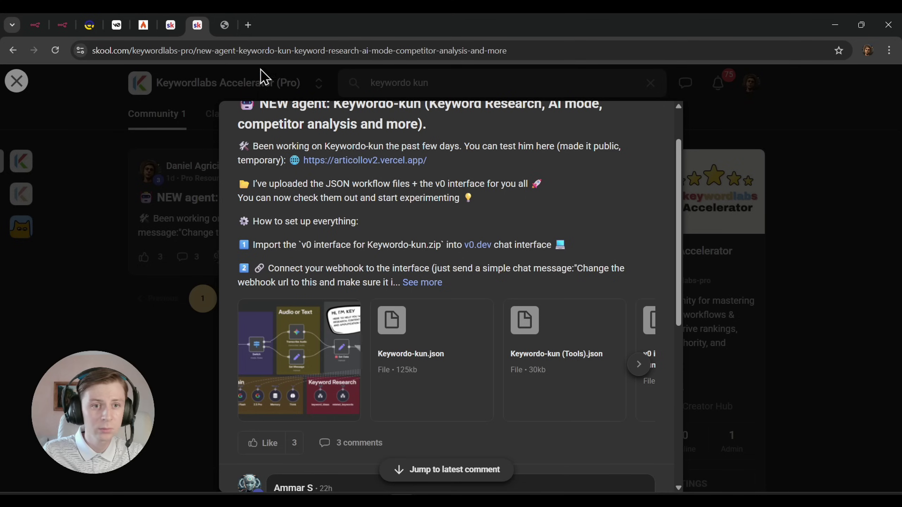
click(37, 25)
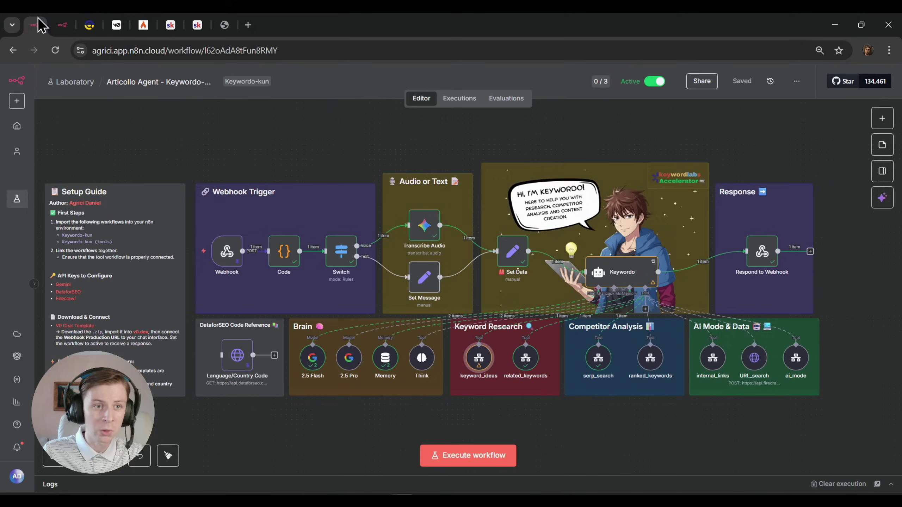
Create two blank workflows in the Laboratory project, each in its own browser tab
middle_click(16, 199)
click(308, 23)
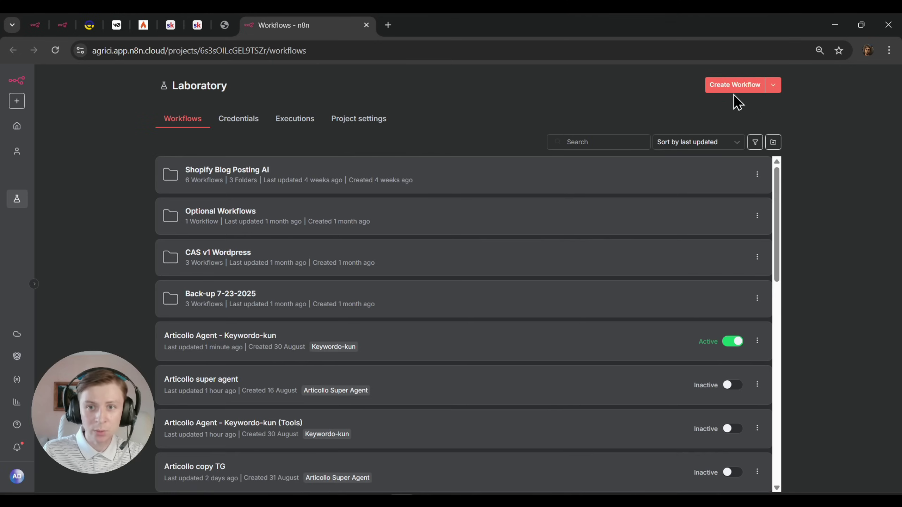
click(728, 89)
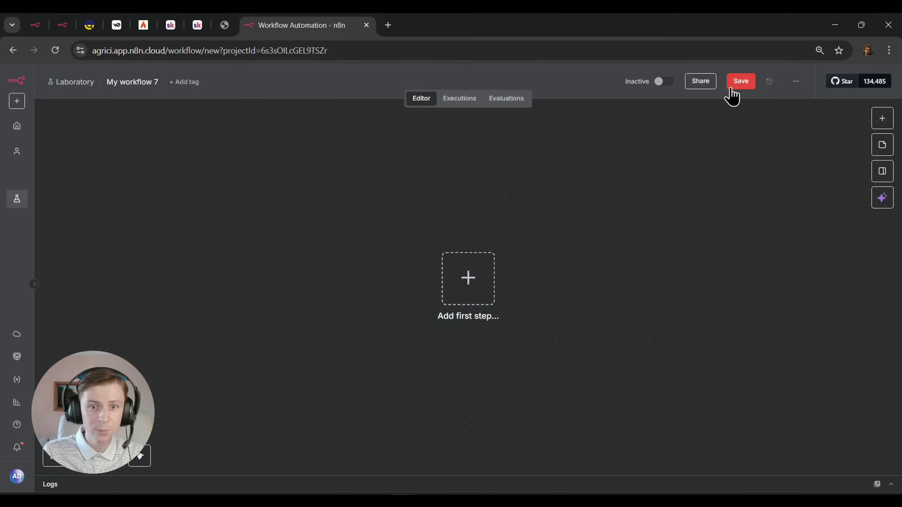
middle_click(17, 199)
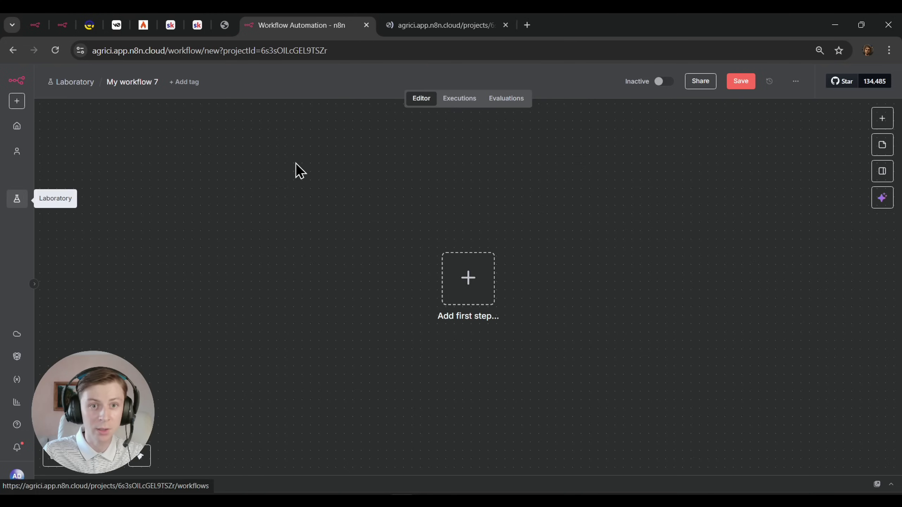
click(413, 23)
click(707, 87)
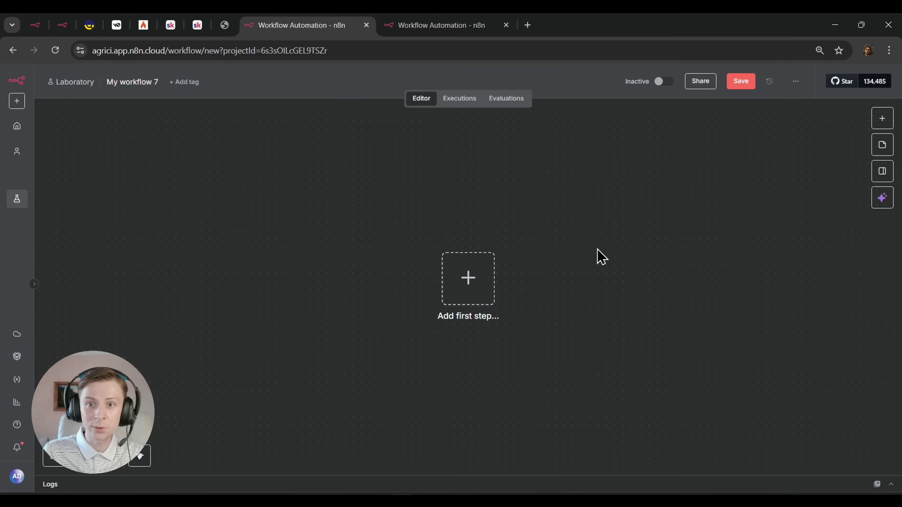
Import the Keywordo-kun (Articollo Agent) JSON file into the first blank workflow and save it
click(796, 82)
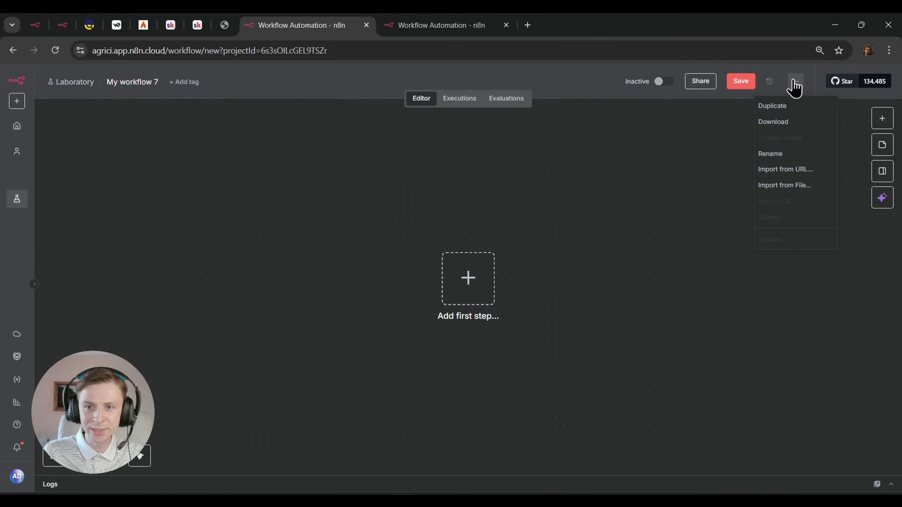
click(778, 186)
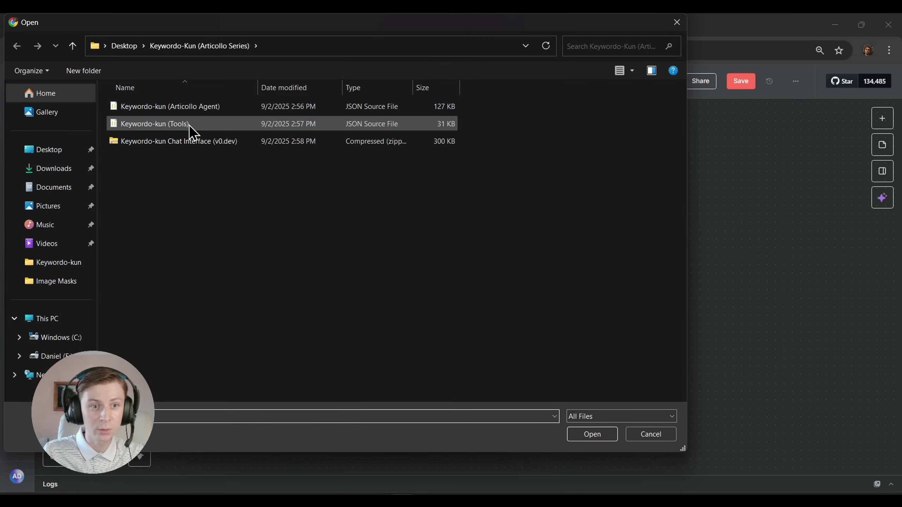
click(164, 112)
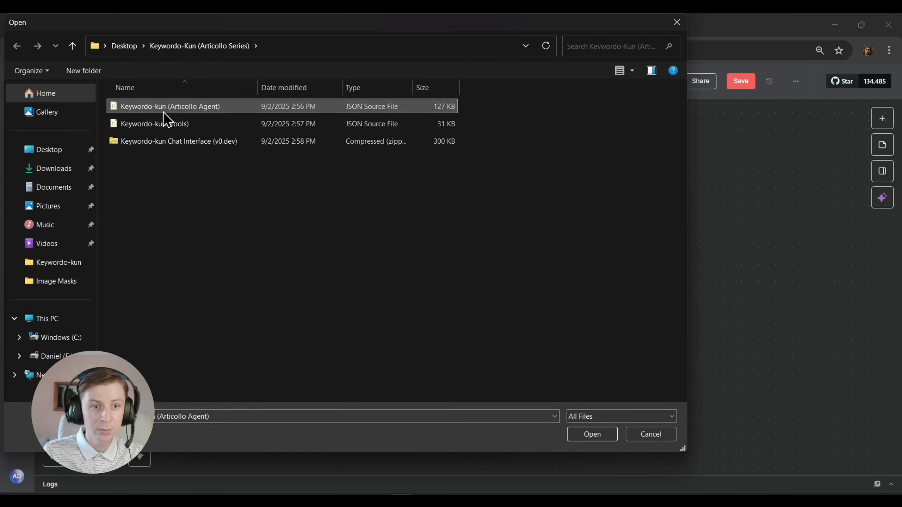
double_click(163, 112)
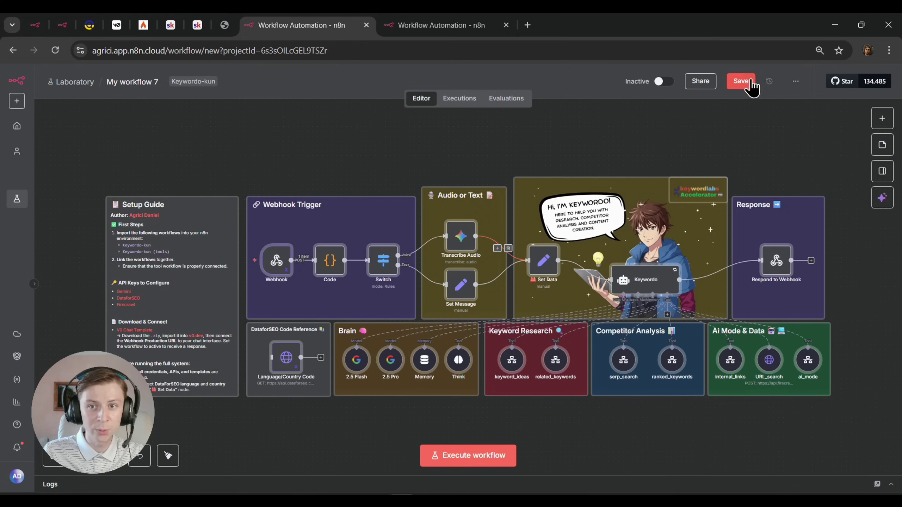
click(749, 82)
Import the Keywordo-kun (Tools) JSON file into the second blank workflow and save it
click(449, 23)
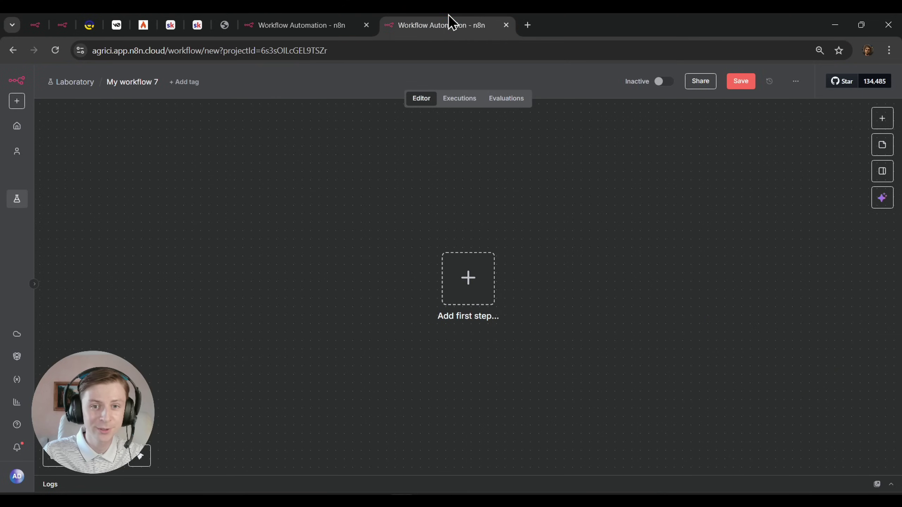
click(478, 276)
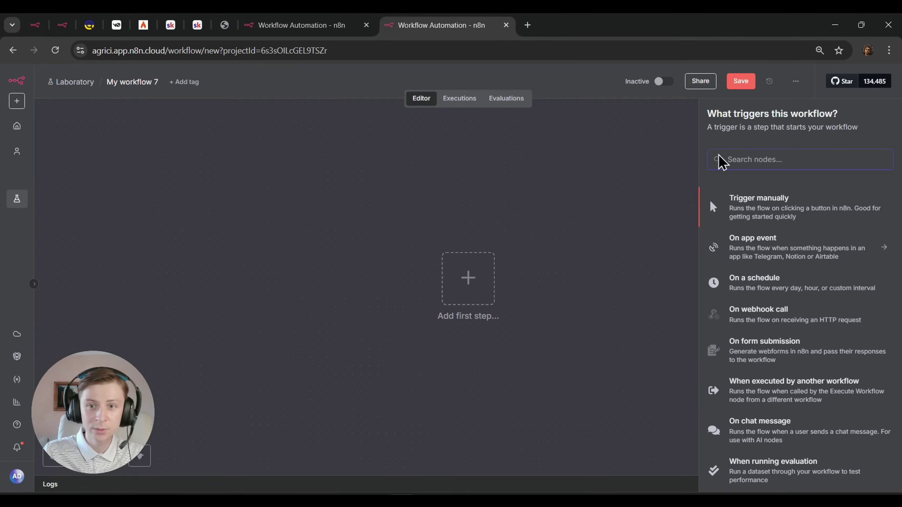
click(777, 77)
click(795, 81)
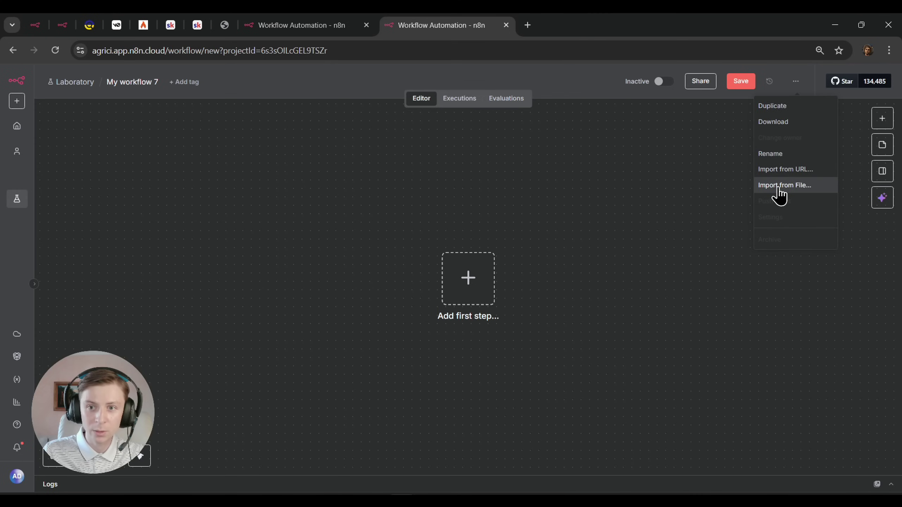
click(778, 190)
click(163, 126)
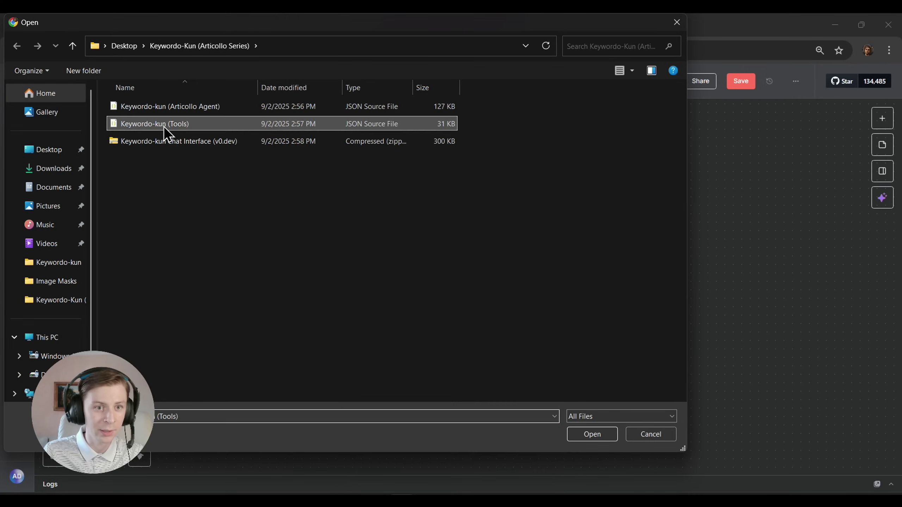
double_click(164, 126)
click(741, 82)
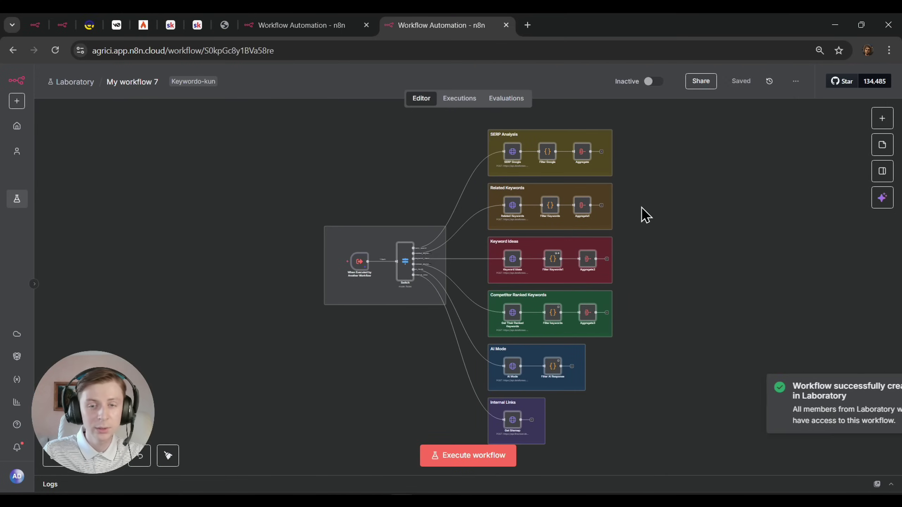
Look over the imported agent workflow, then open v0.dev in a new browser tab
click(298, 32)
drag(458, 165, 446, 154)
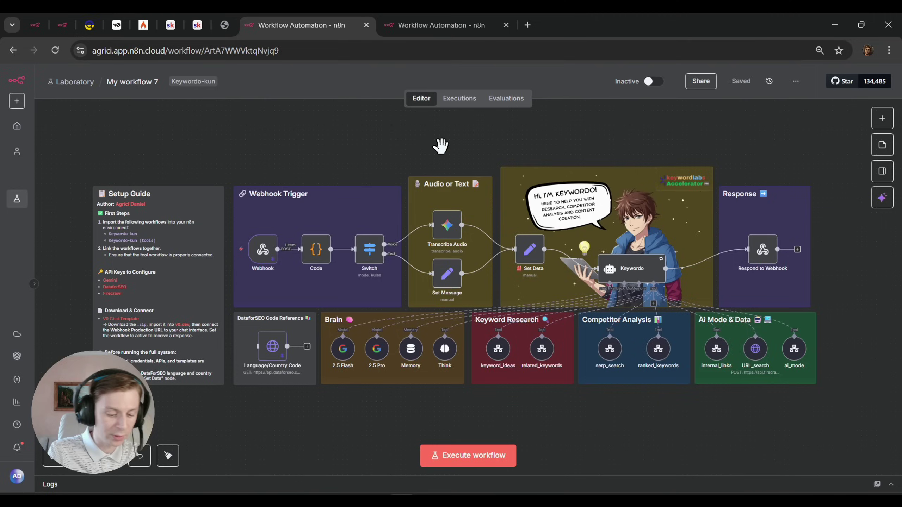
key(ctrl+t)
text(v0)
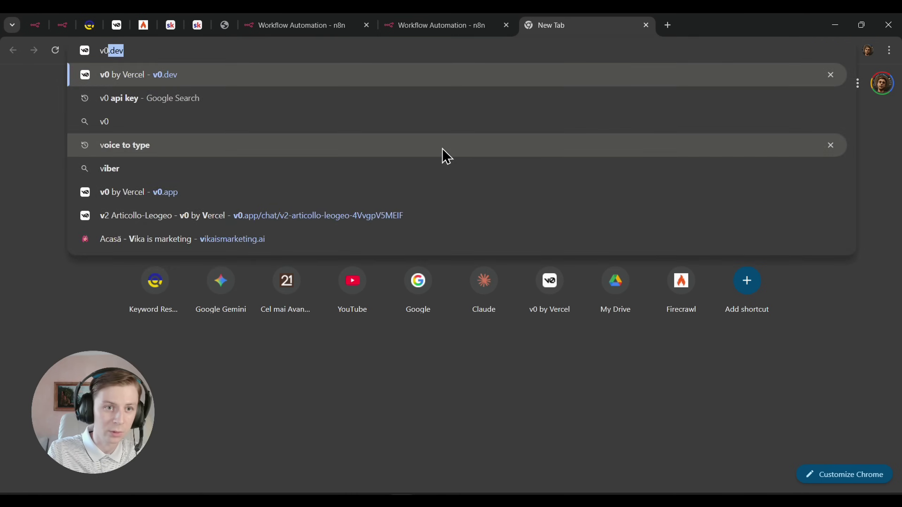
key(Return)
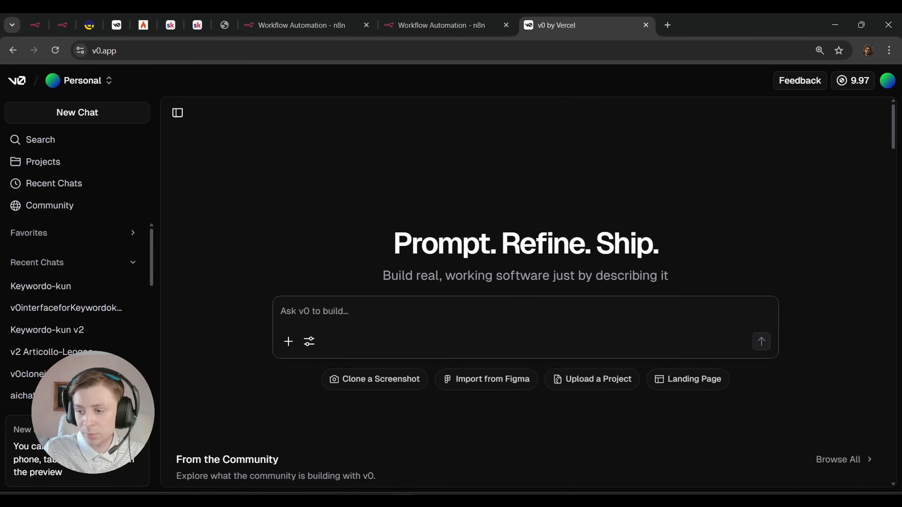
Locate the Keywordo-kun Chat Interface (v0.dev) zip in its local folder and view the matching zip attachment in the Skool post
key(alt+Tab)
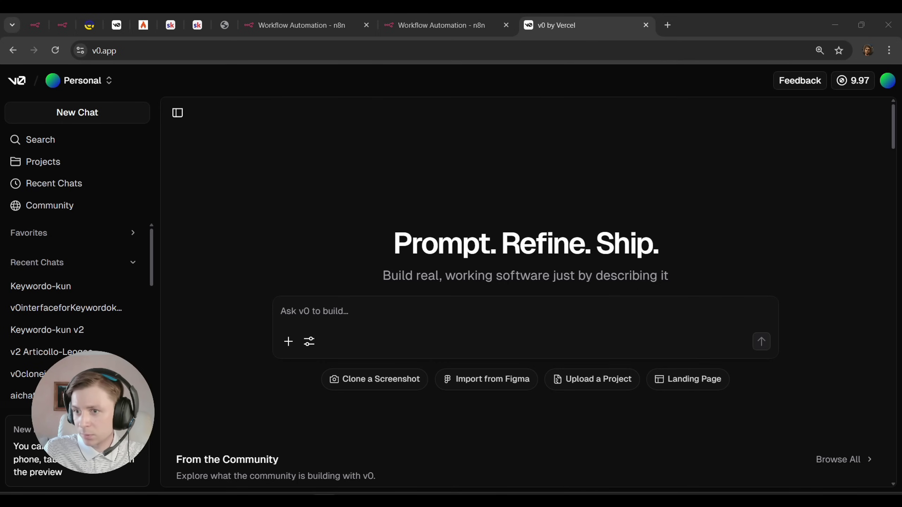
key(alt+Tab)
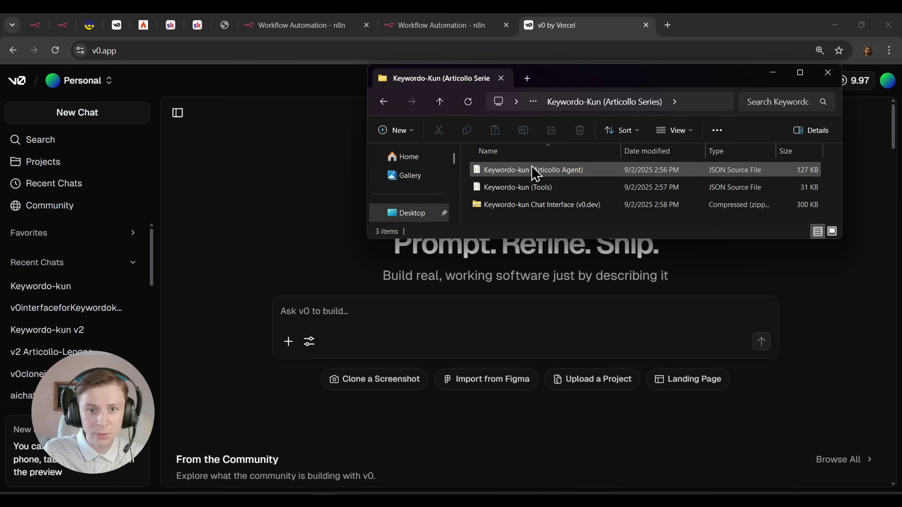
click(554, 205)
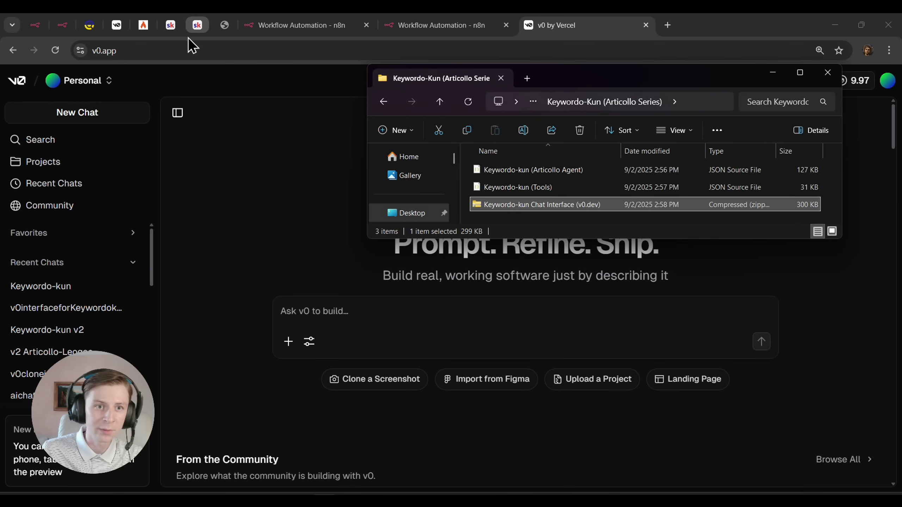
click(198, 25)
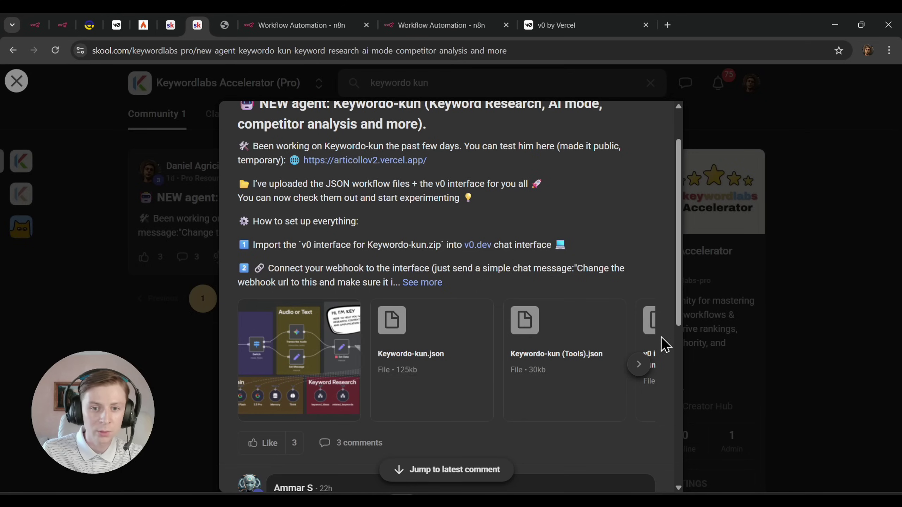
click(638, 364)
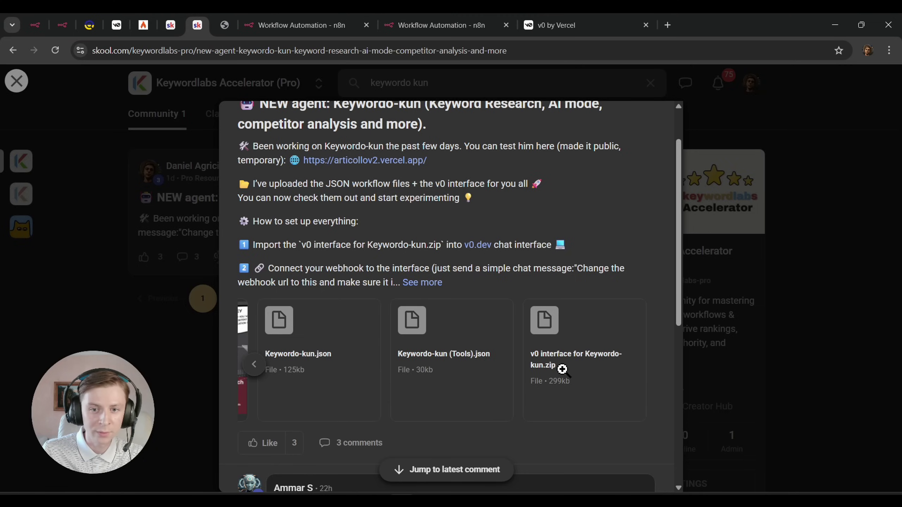
Return to v0, upload the Keywordo-kun Chat Interface (v0.dev) zip with all its files selected, and start a chat from it
click(541, 24)
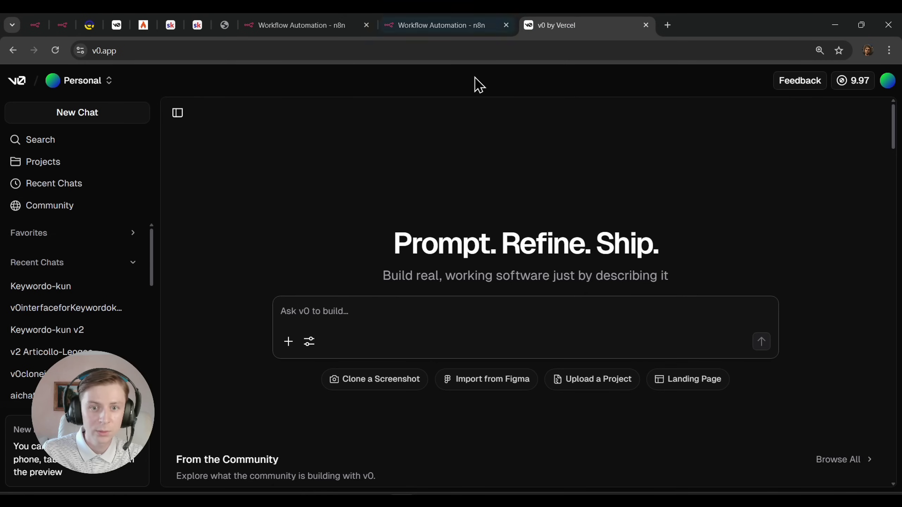
key(alt+Tab)
drag(487, 208, 325, 318)
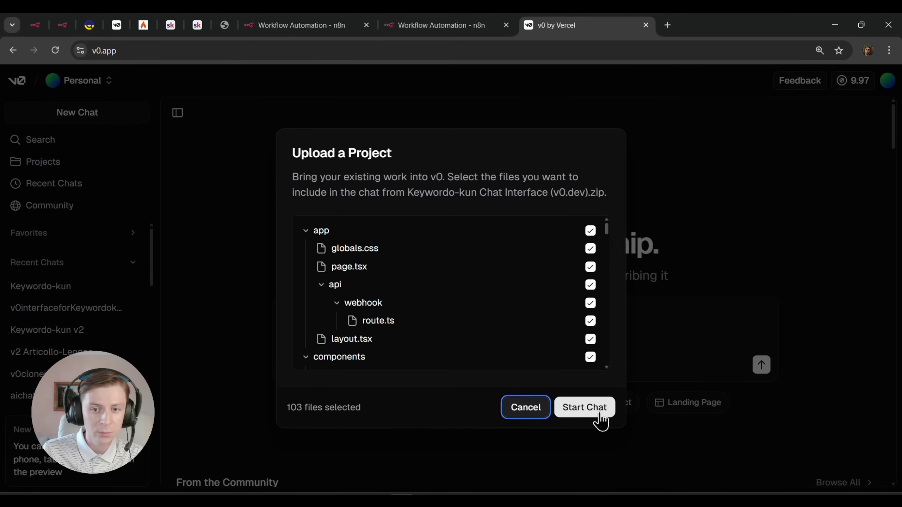
click(598, 412)
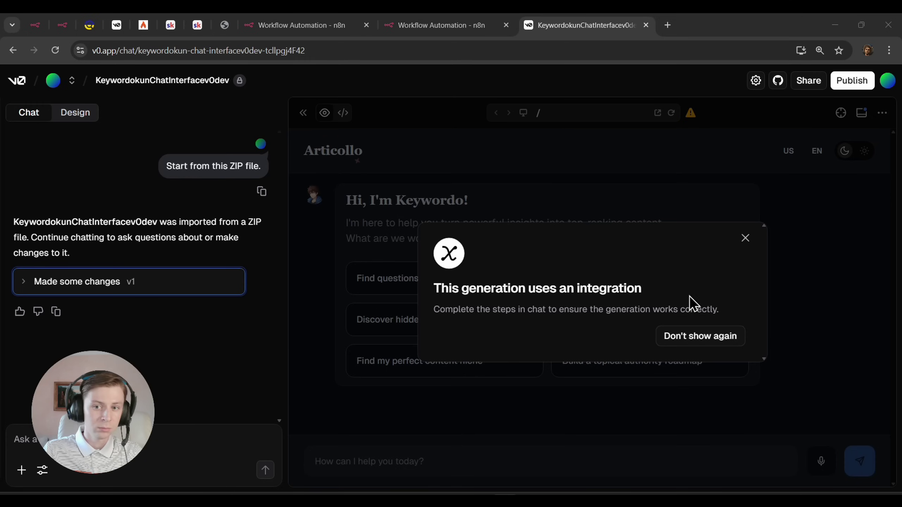
Dismiss the integration notice for good and preview the chat interface in the light theme before returning it to dark
click(705, 340)
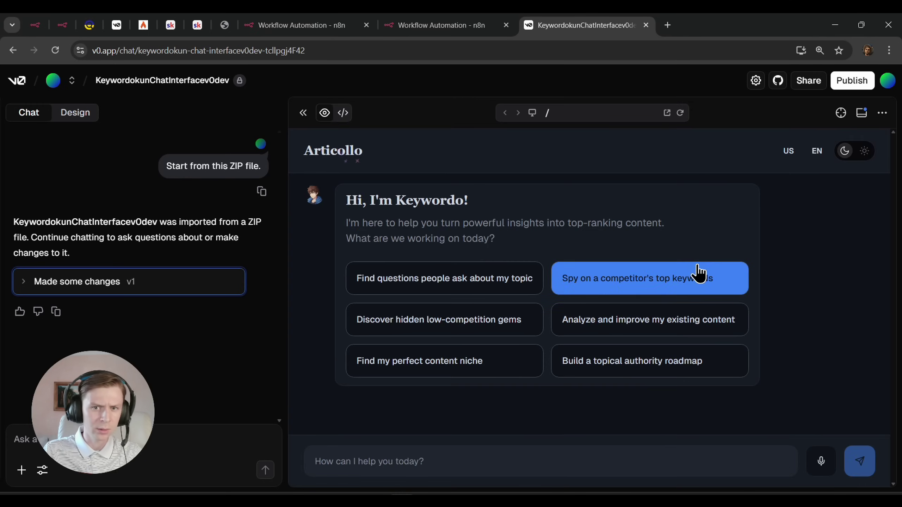
click(864, 153)
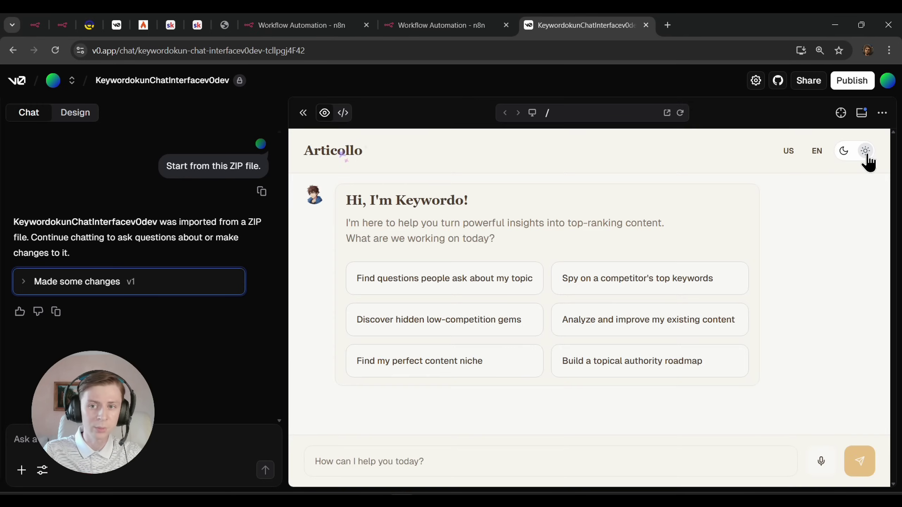
click(864, 155)
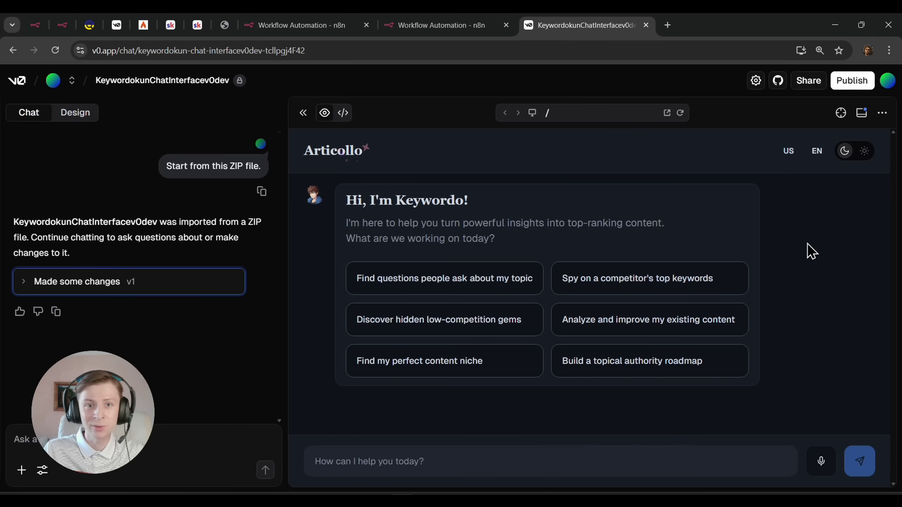
Switch to the imported agent workflow in n8n and copy the Webhook node's production URL
click(349, 23)
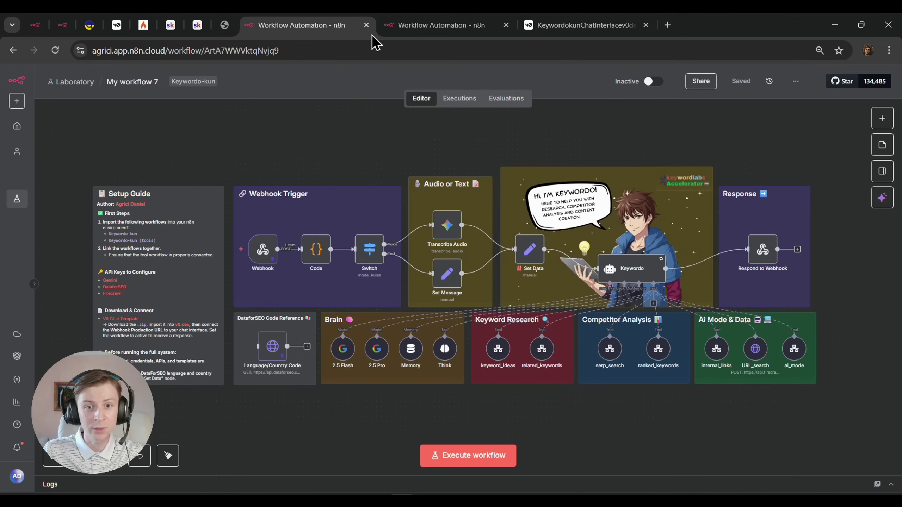
drag(371, 167, 384, 165)
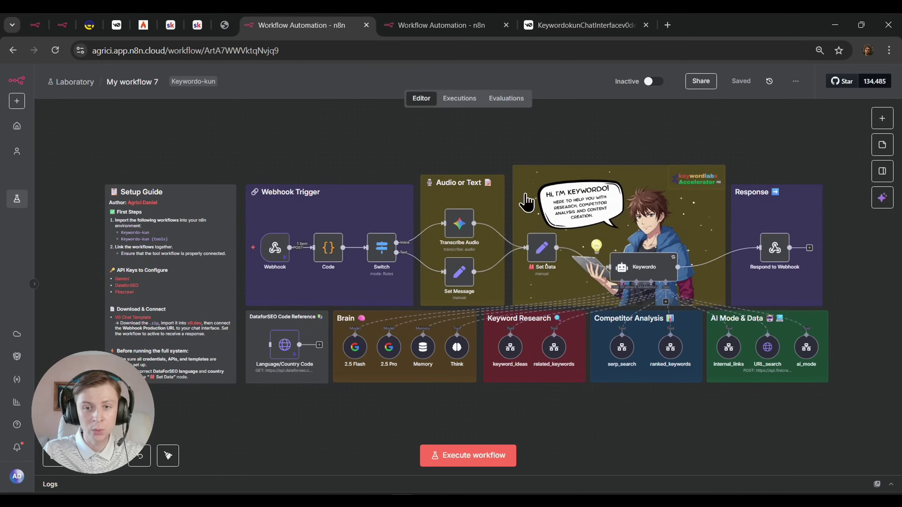
scroll(374, 241, up, 3)
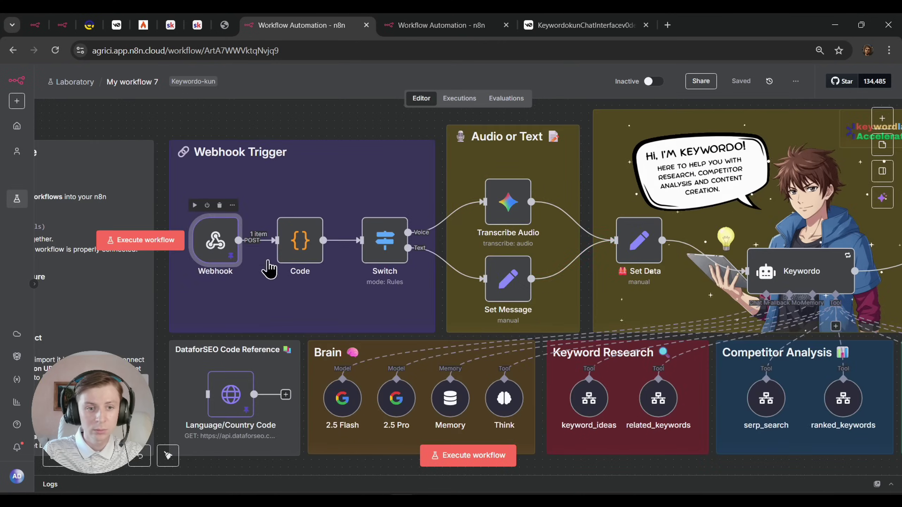
double_click(216, 257)
click(404, 155)
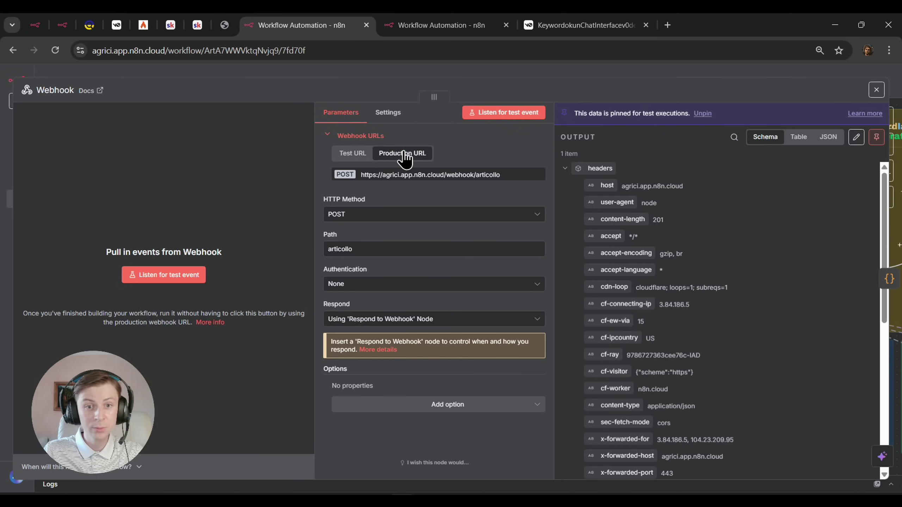
click(407, 187)
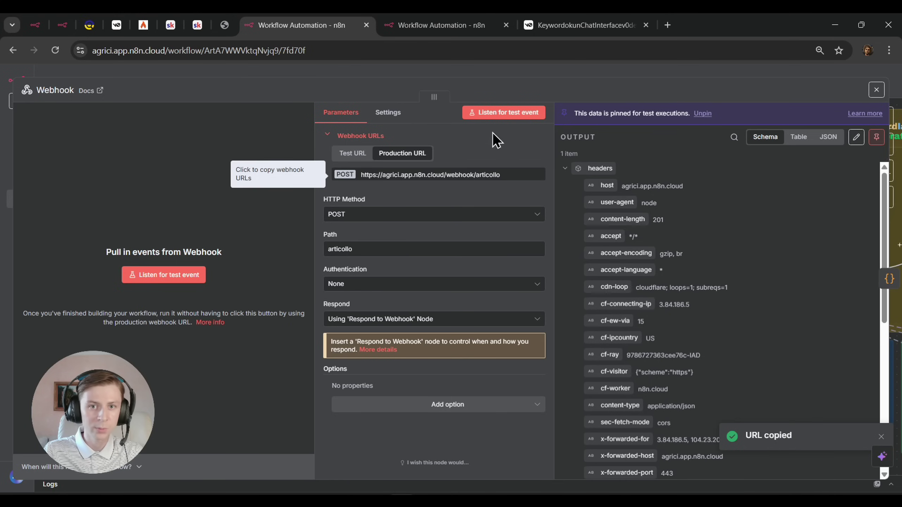
In v0, ask the chat to change the webhook to the copied n8n production URL and remove the old one
click(570, 26)
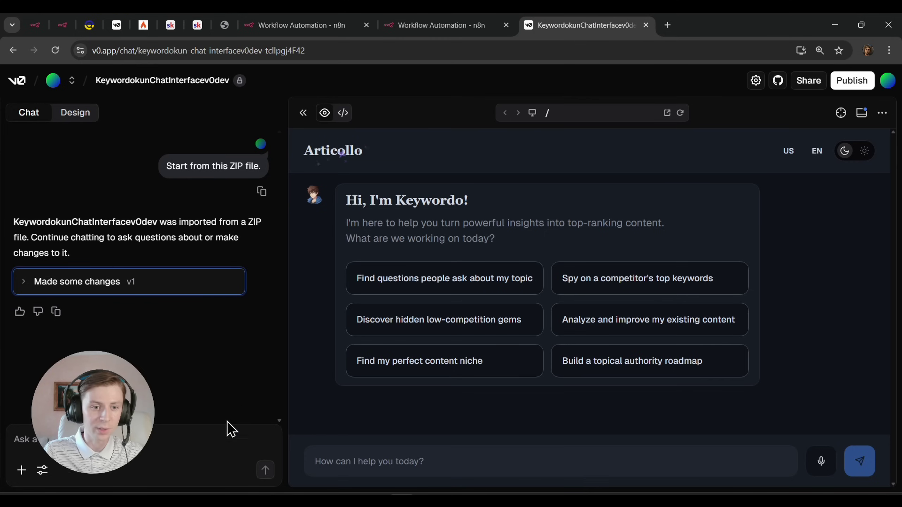
click(210, 434)
text(Plea is one)
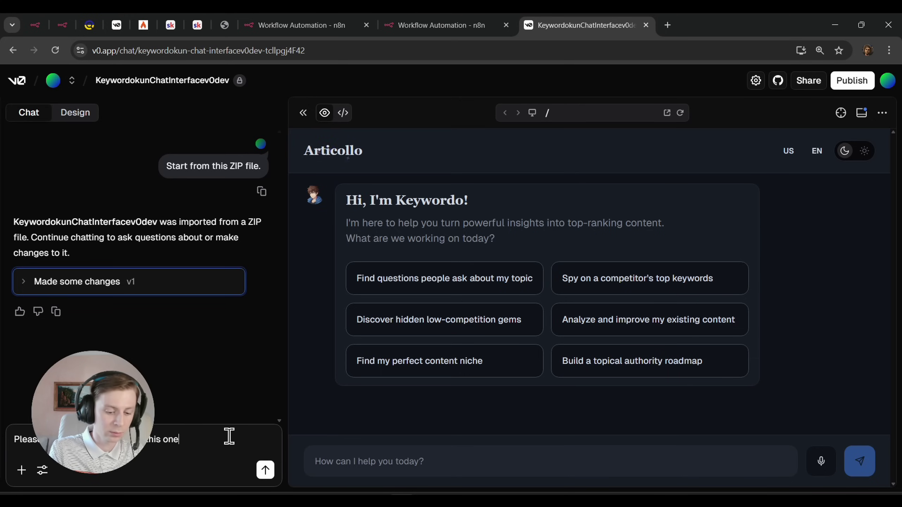
text(:)
key(shift+Return)
key(ctrl+v)
key(shift+Return)
text(---)
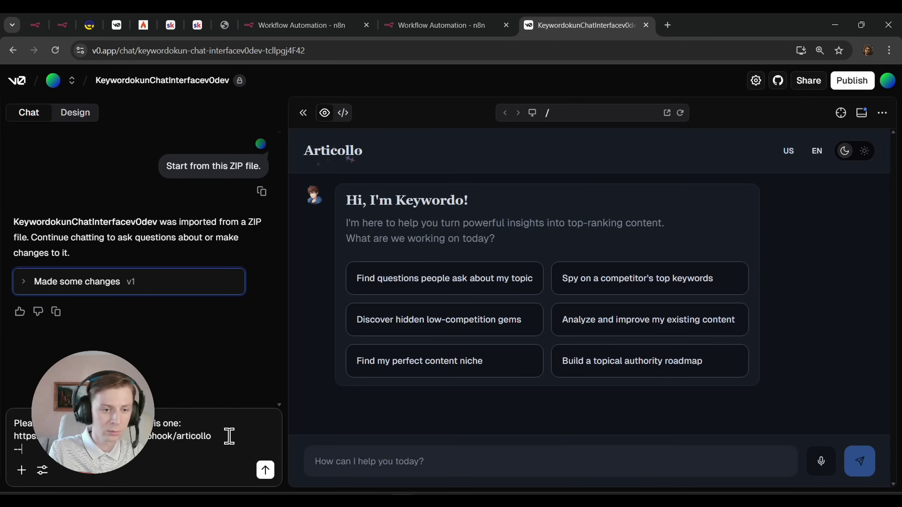
key(shift+Return)
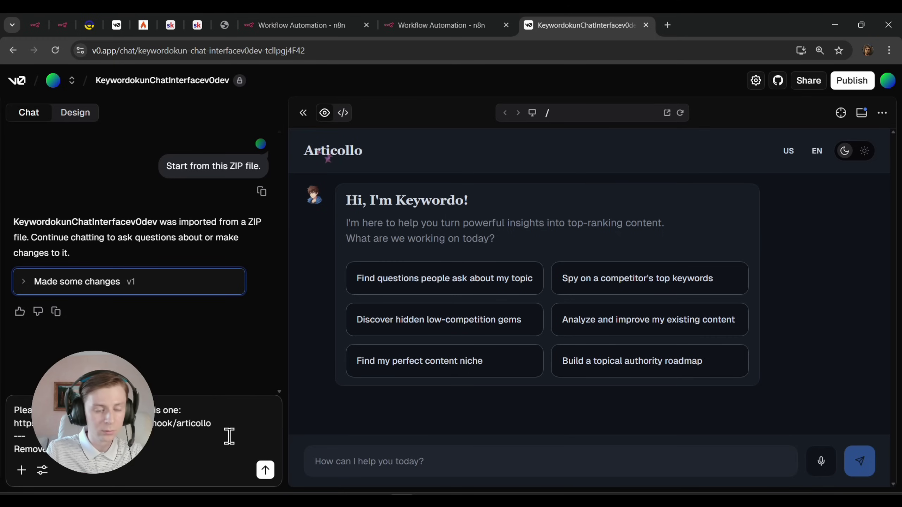
key(Return)
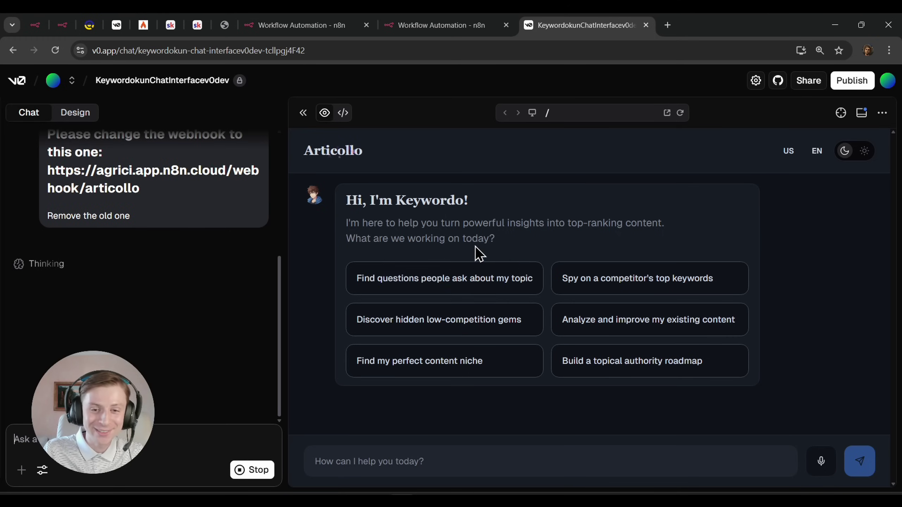
Return to the agent workflow in n8n, clear the Webhook node's pinned data, and save the workflow
click(315, 26)
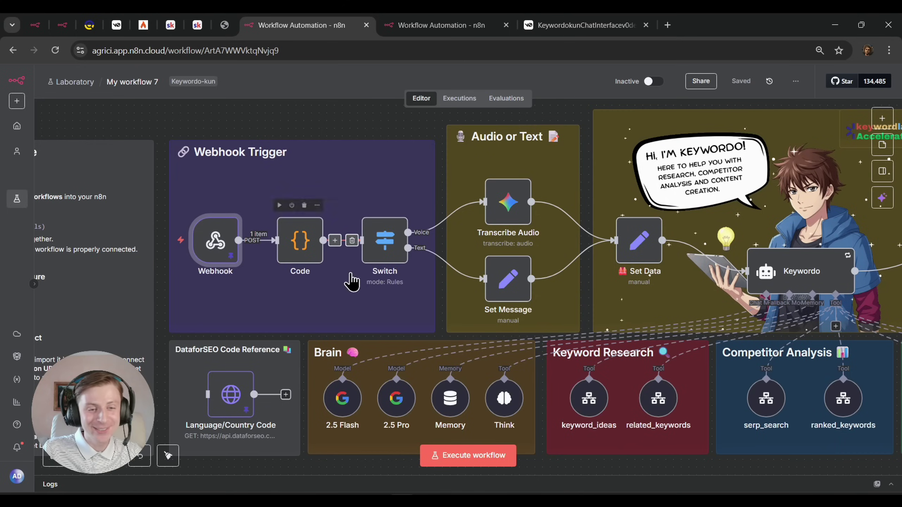
key(1)
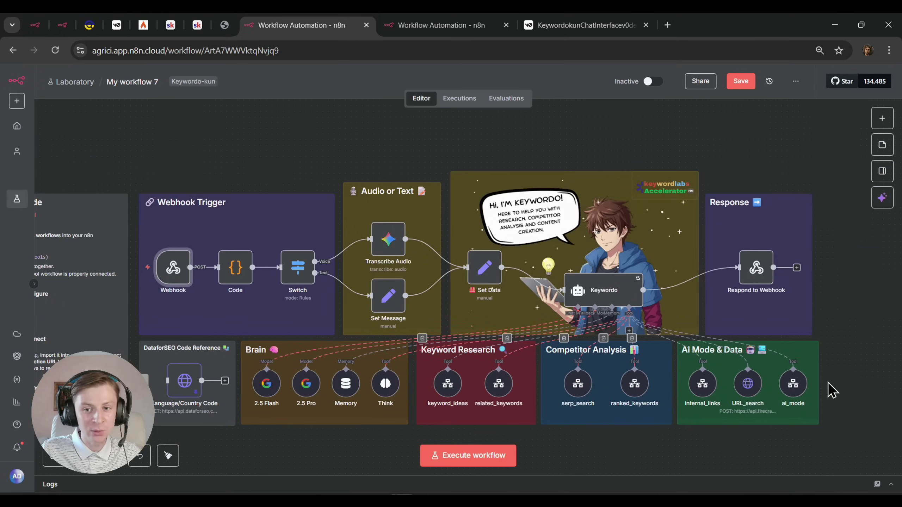
drag(840, 433, 228, 360)
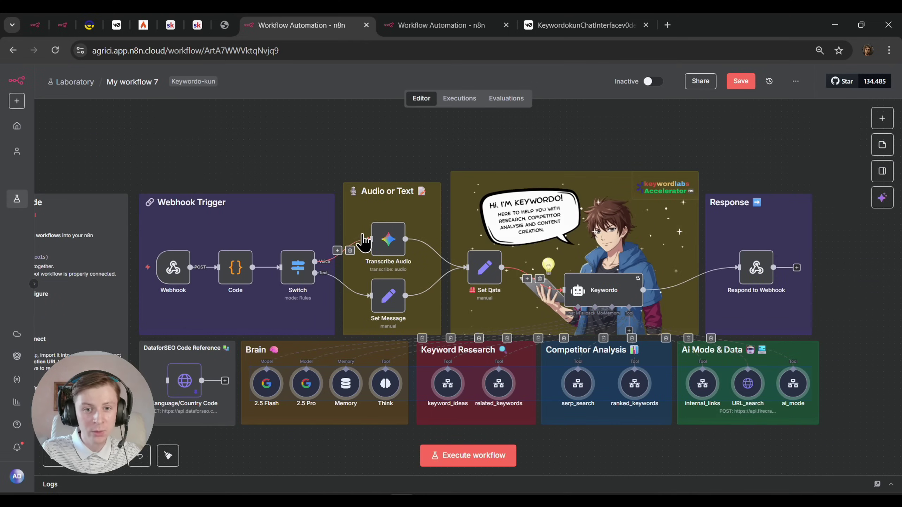
click(486, 283)
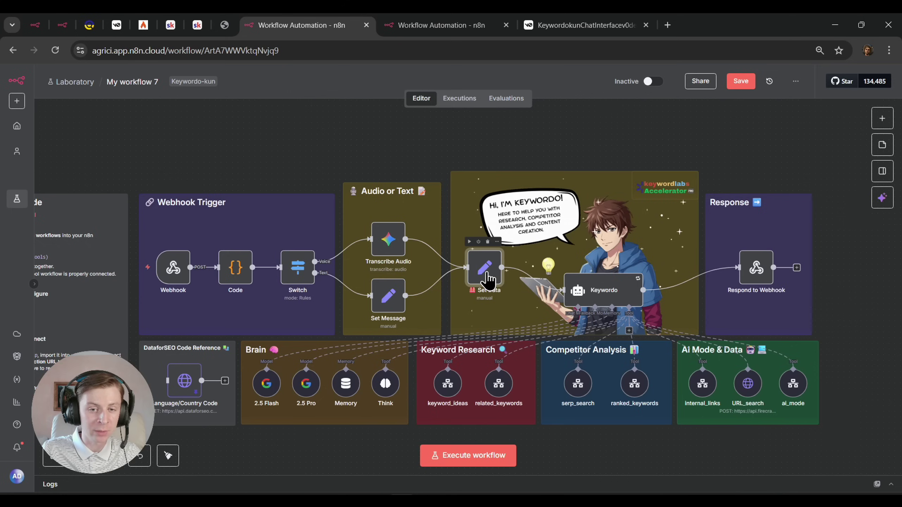
scroll(485, 277, up, 3)
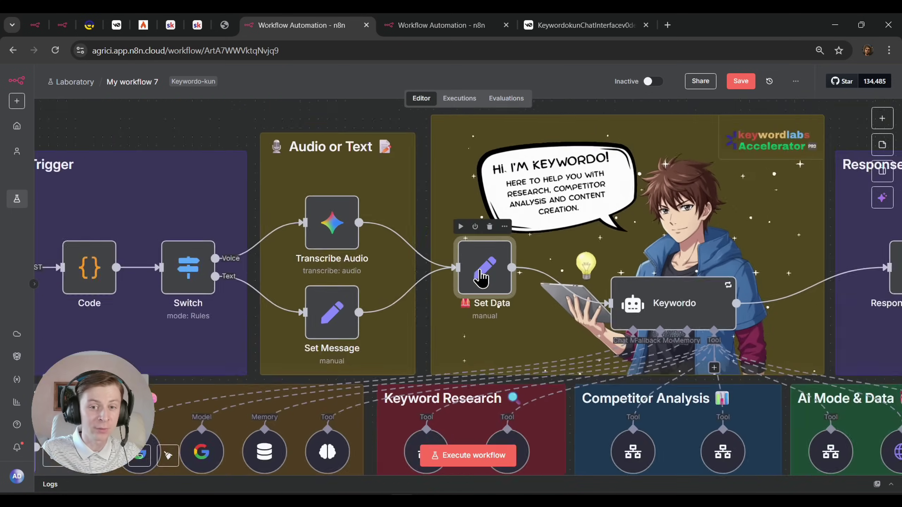
scroll(486, 277, down, 4)
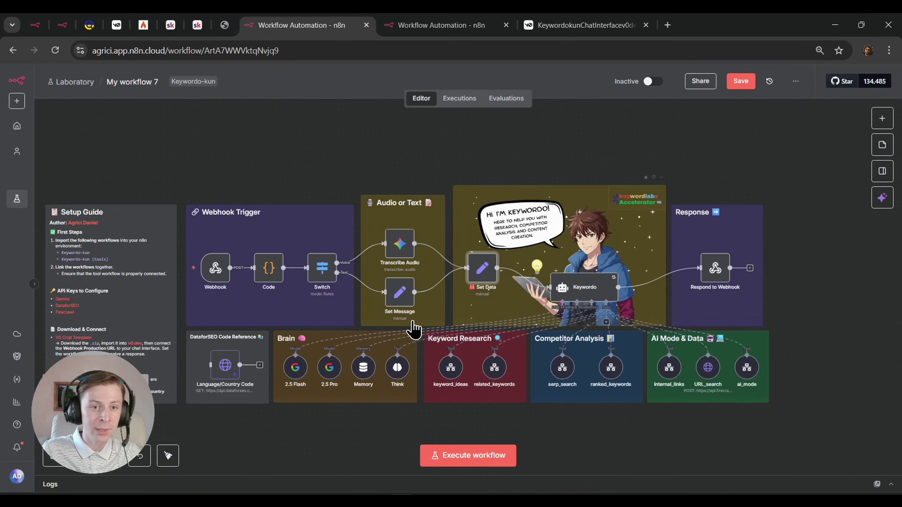
click(451, 23)
click(302, 25)
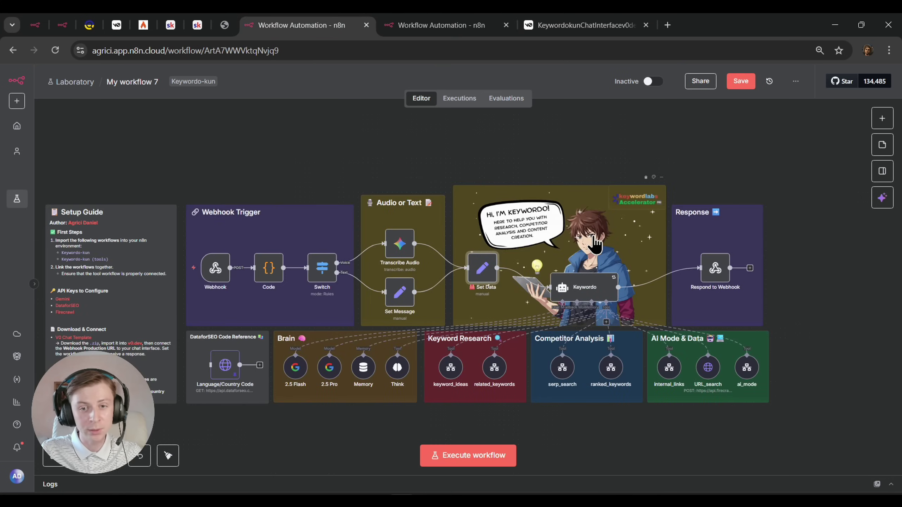
click(733, 81)
scroll(463, 363, down, 1)
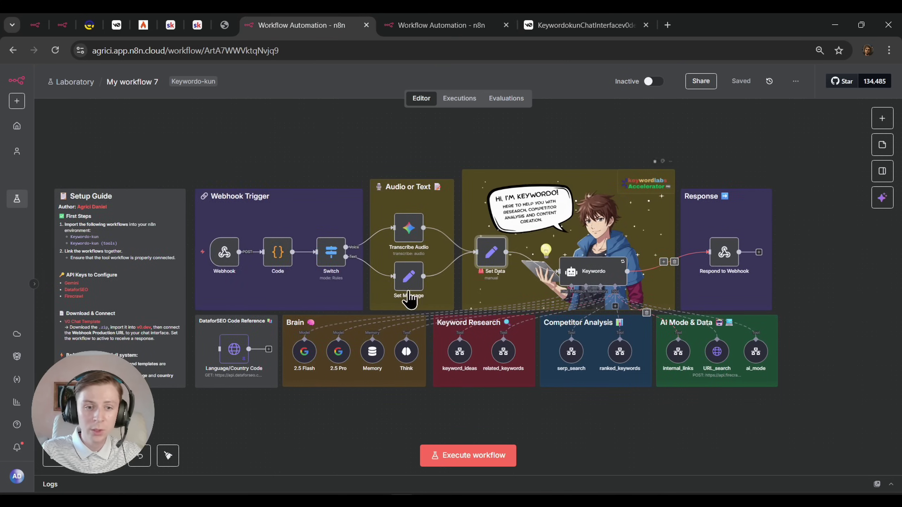
scroll(412, 297, up, 3)
Check v0's progress, and in n8n open the Set Data node, select the firecrawl_api_key placeholder value and review the fields
click(538, 22)
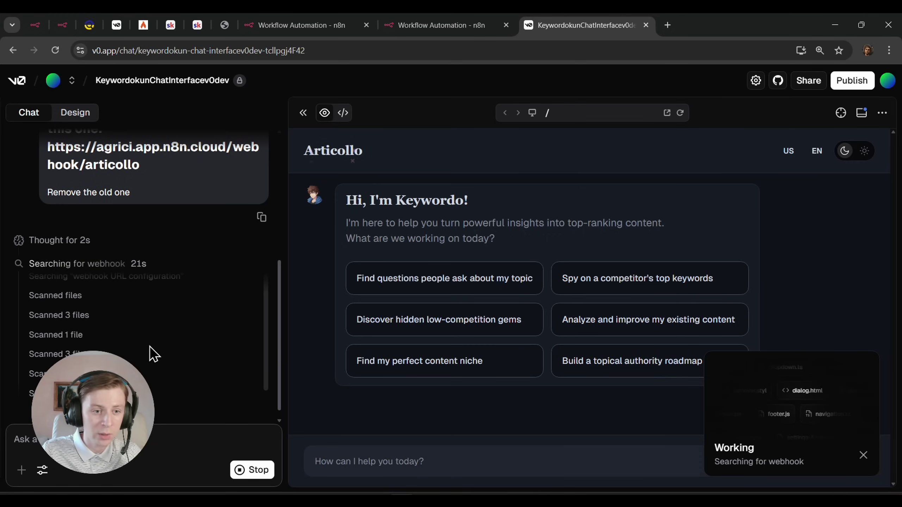
click(314, 22)
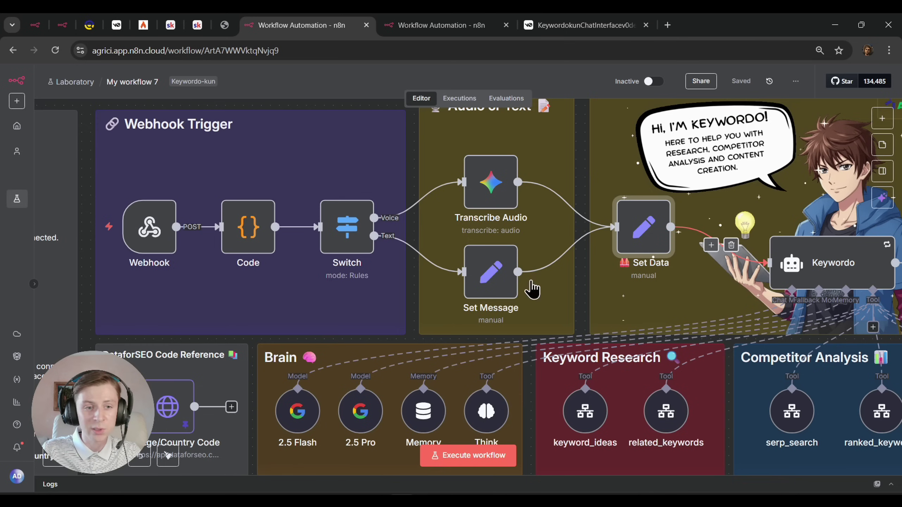
mouse_move(141, 238)
scroll(149, 248, up, 3)
scroll(208, 288, right, 4)
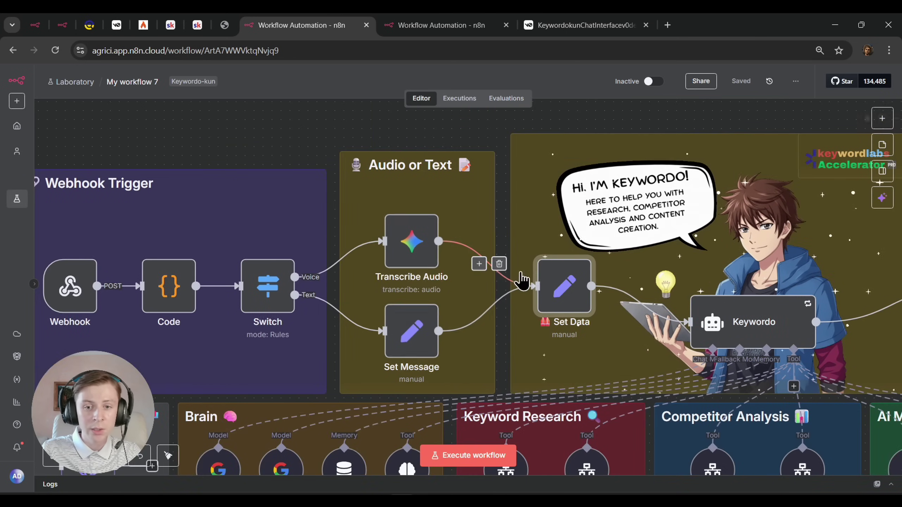
mouse_move(570, 300)
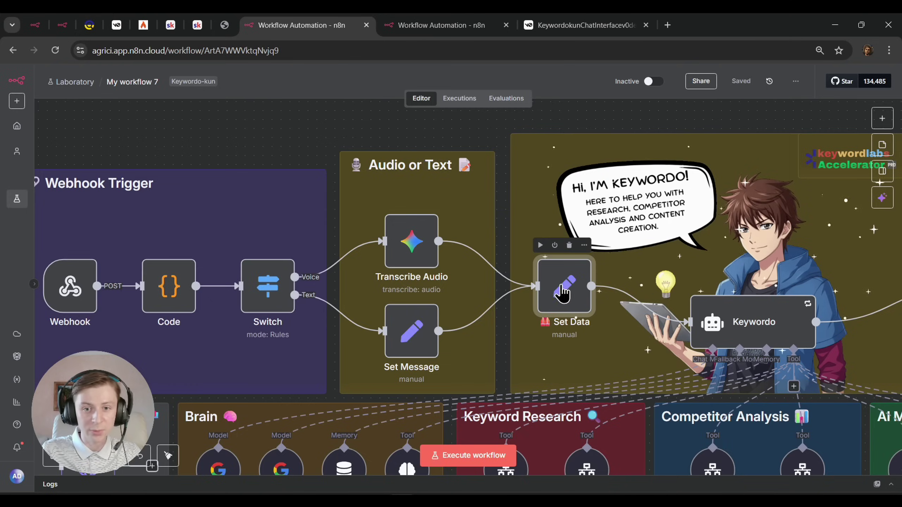
double_click(564, 290)
drag(427, 228, 248, 236)
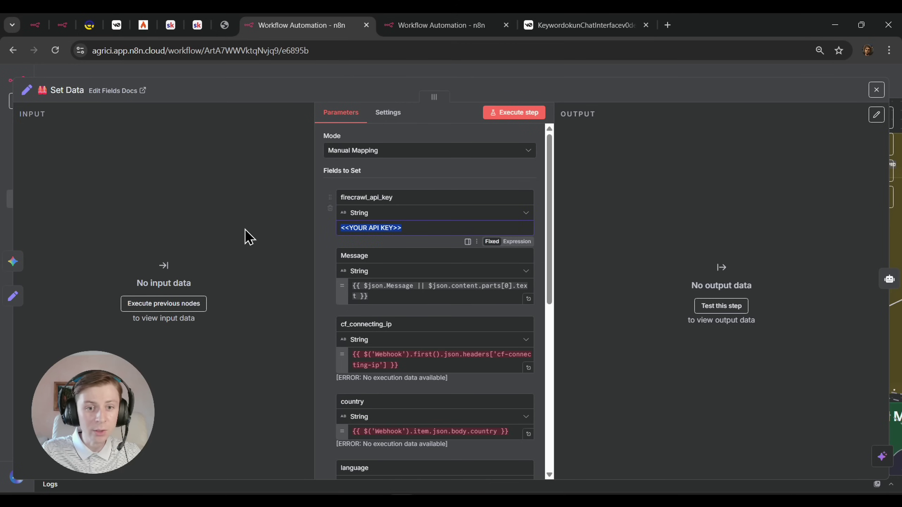
scroll(419, 278, down, 6)
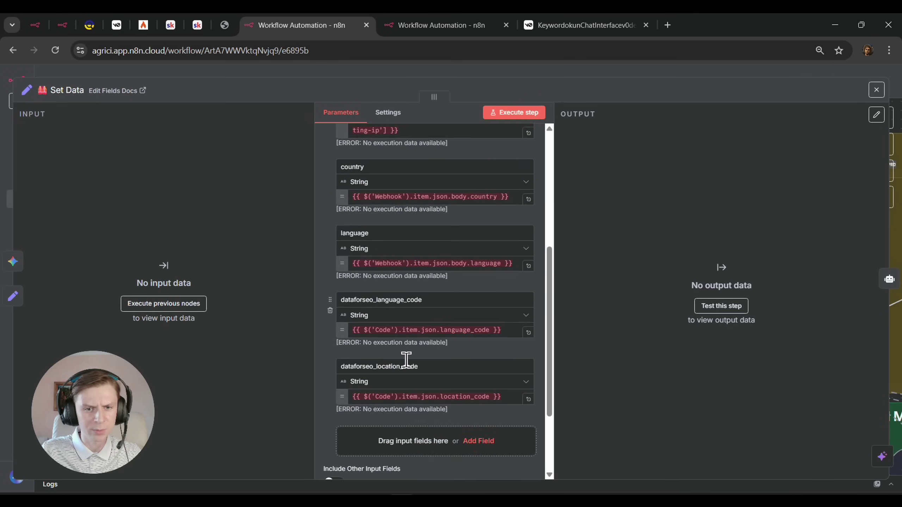
scroll(420, 282, up, 6)
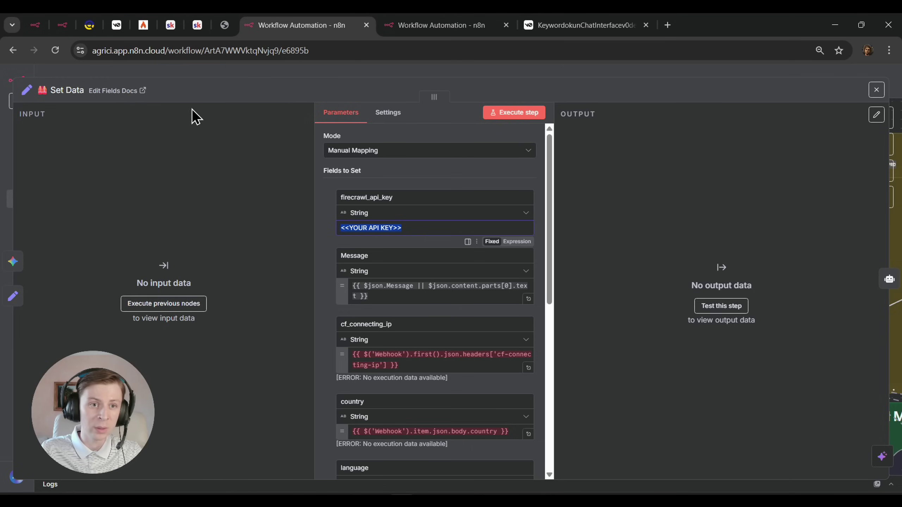
Copy the API key from the Firecrawl dashboard into the Set Data node's firecrawl_api_key field and save the workflow
click(141, 26)
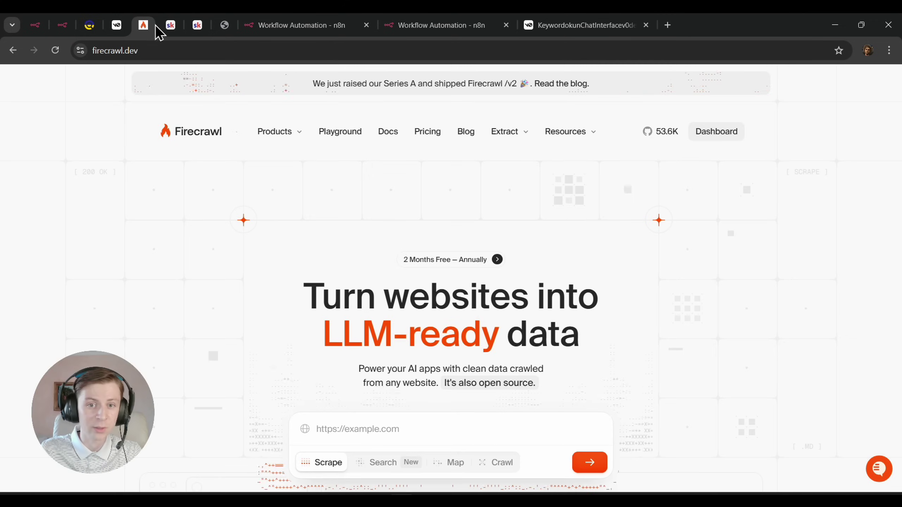
click(723, 141)
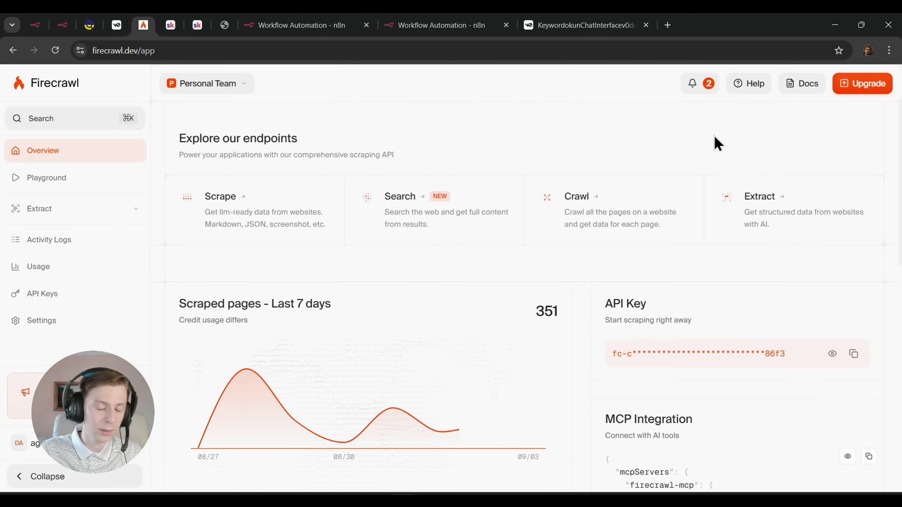
click(71, 299)
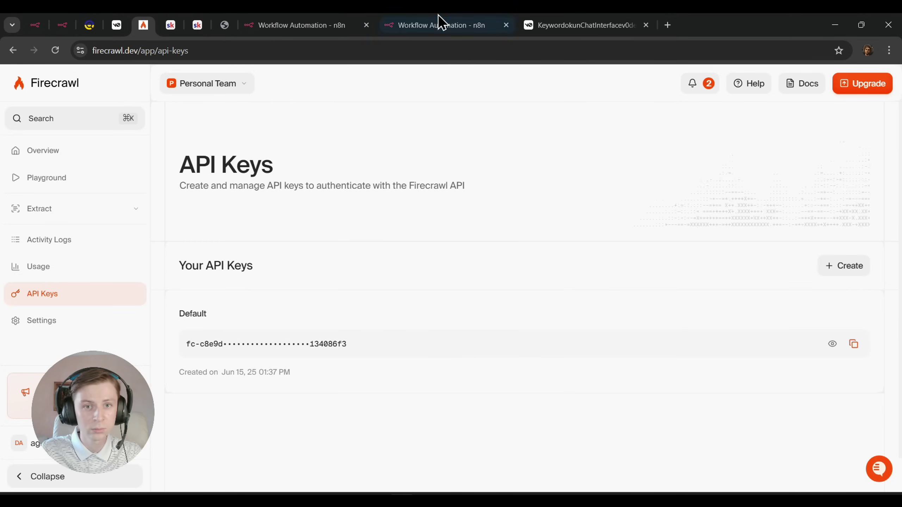
click(308, 24)
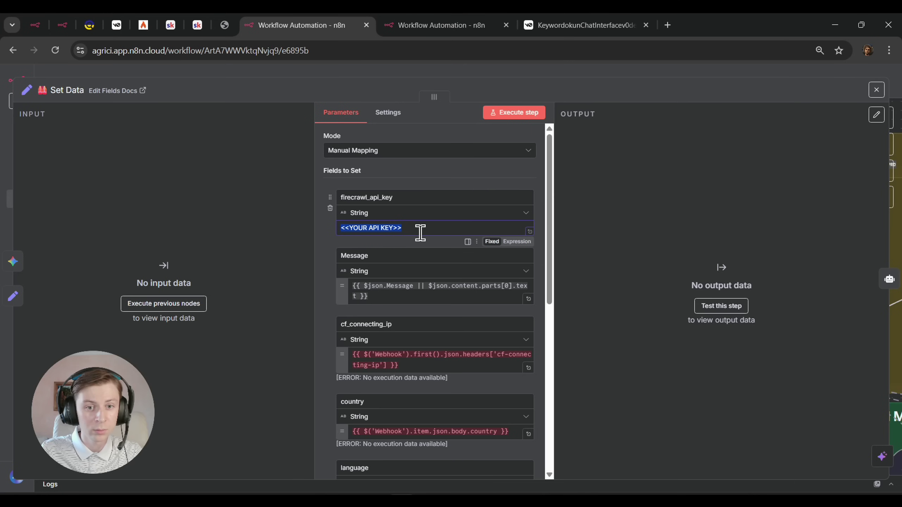
key(ctrl+v)
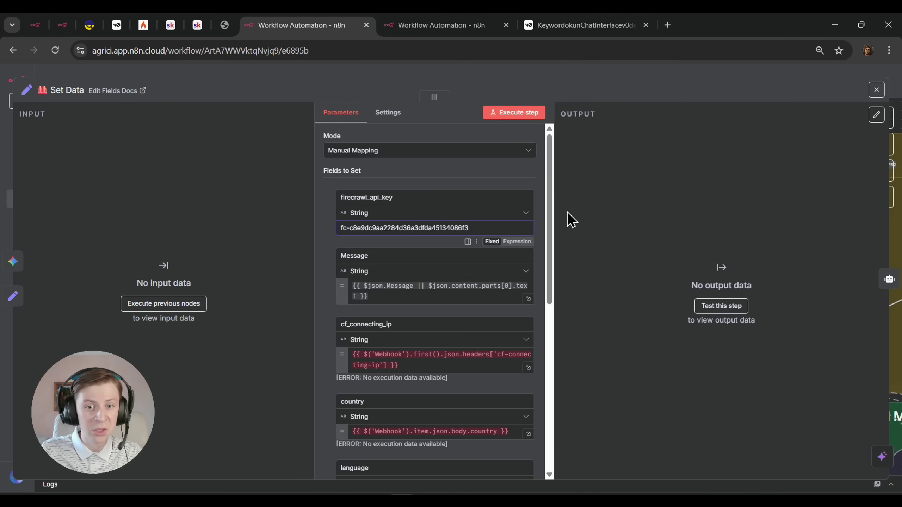
click(631, 71)
click(750, 82)
Look over the agent workflow and the imported tools workflow, and check how far v0 is with the webhook replacement
drag(655, 211, 560, 196)
scroll(565, 197, down, 3)
drag(516, 229, 501, 234)
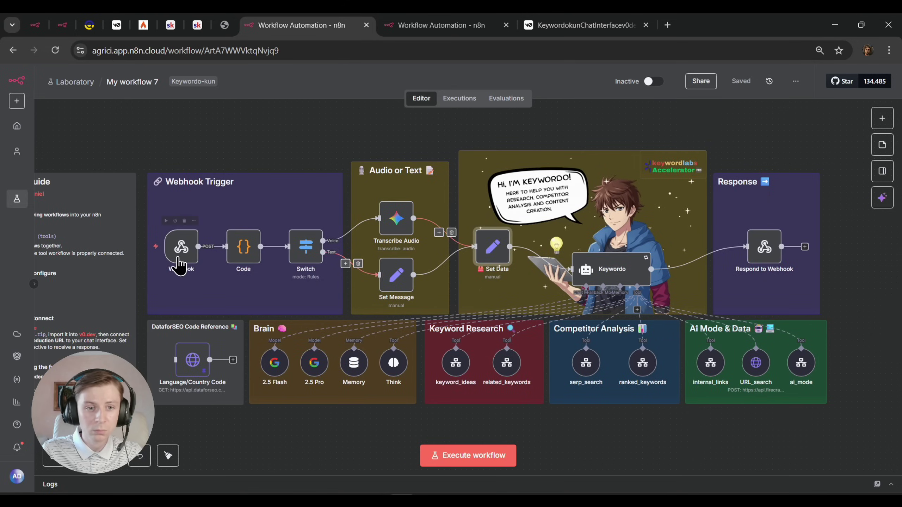
click(468, 22)
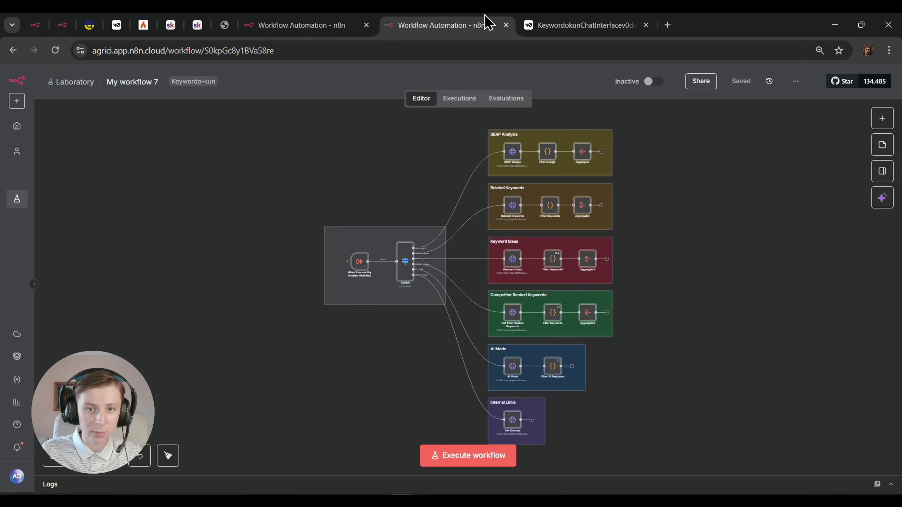
click(352, 22)
click(563, 22)
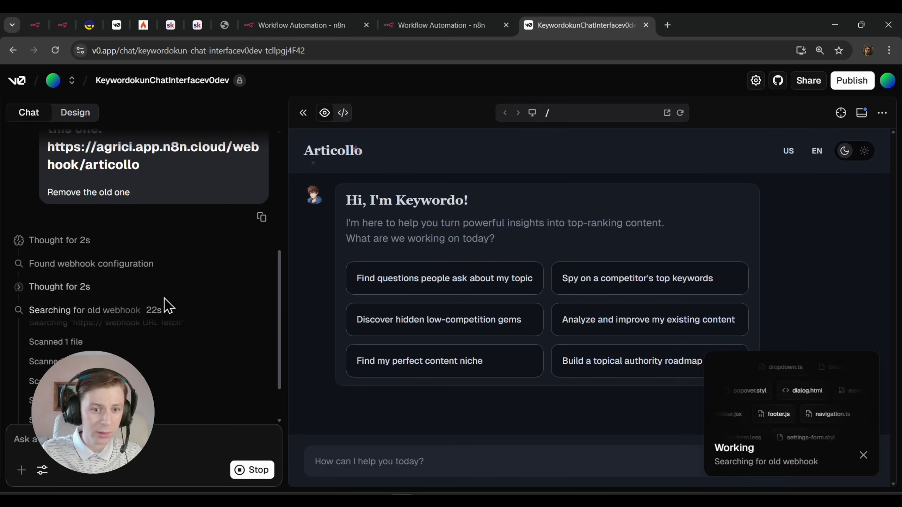
Examine the agent's model and tool nodes in n8n, along with the DataforSEO Language/Country Code reference and the Code node
click(355, 24)
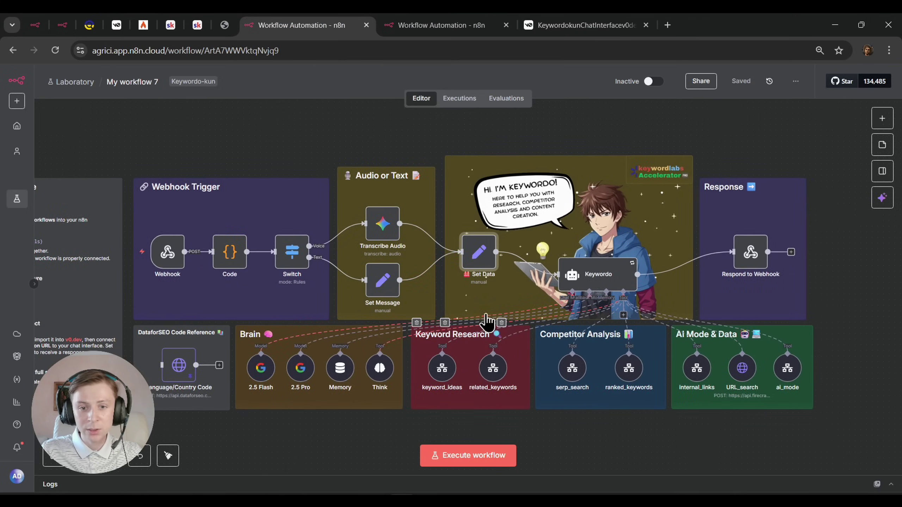
scroll(487, 324, up, 3)
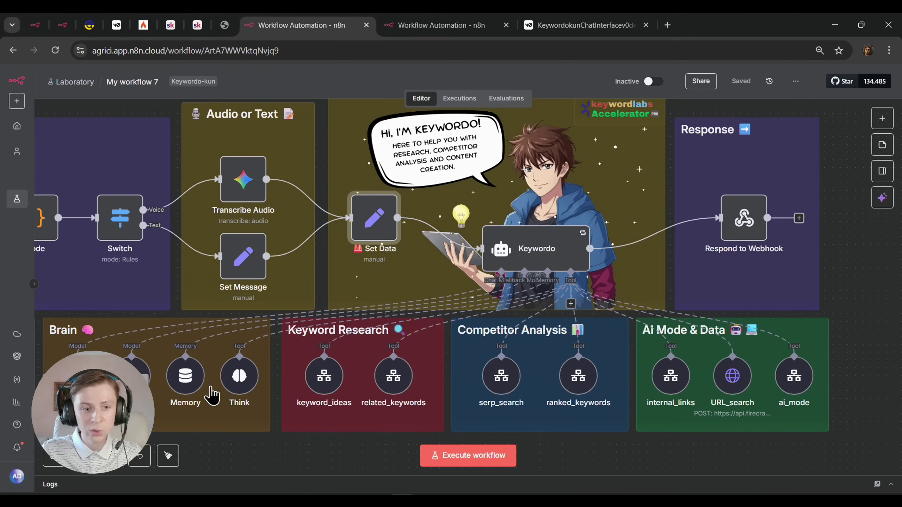
drag(775, 452, 42, 333)
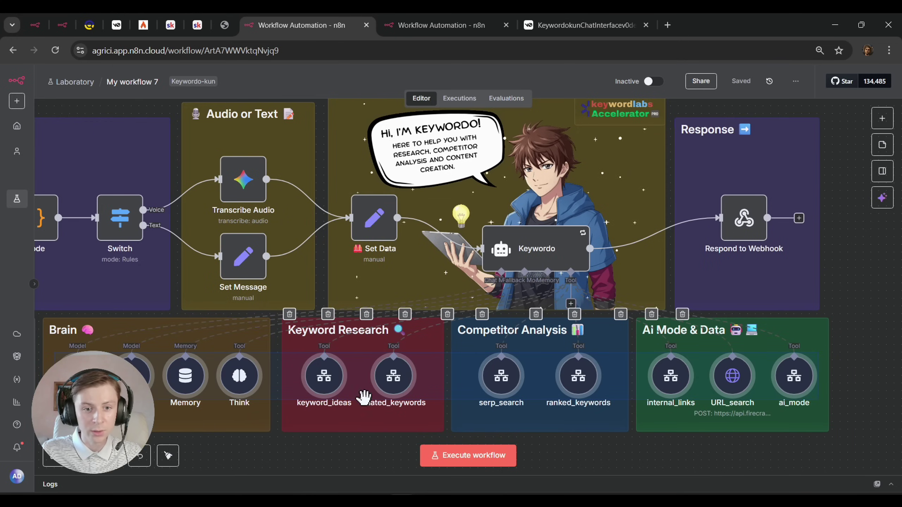
scroll(520, 382, down, 2)
scroll(555, 378, left, 2)
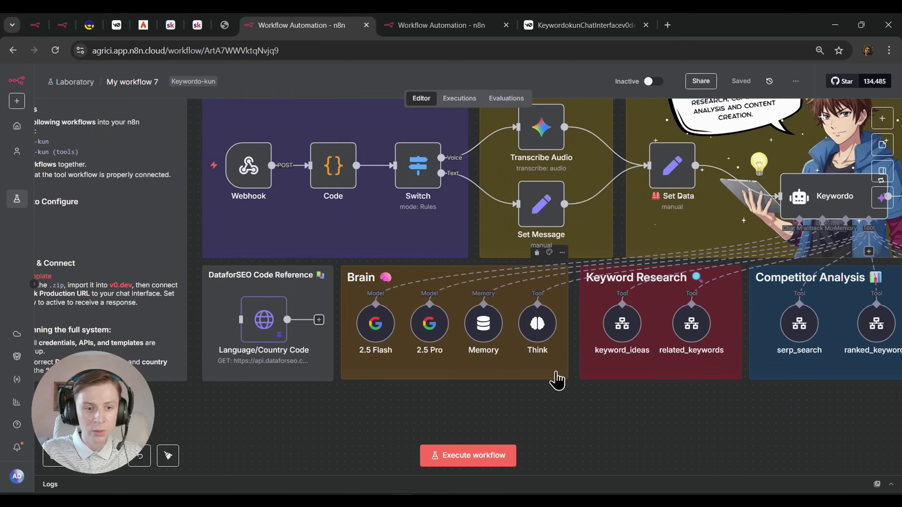
scroll(553, 375, up, 4)
scroll(554, 375, left, 4)
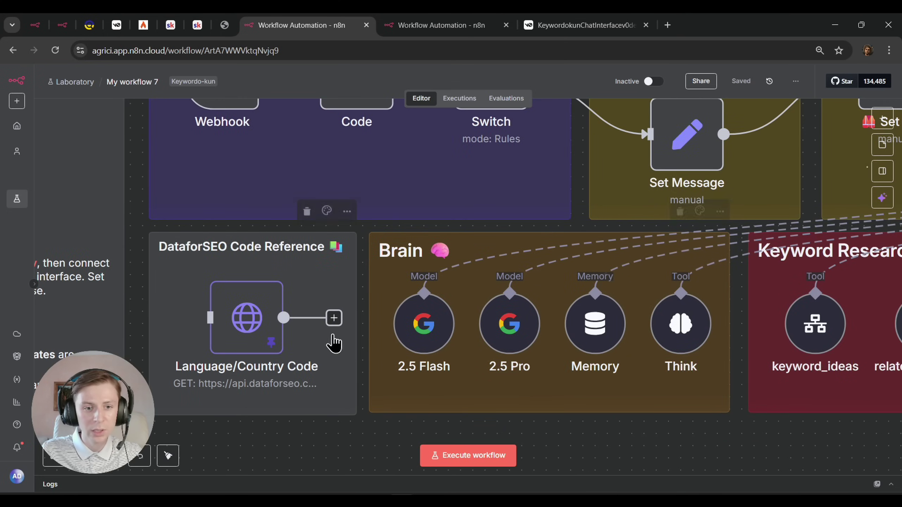
scroll(239, 301, up, 3)
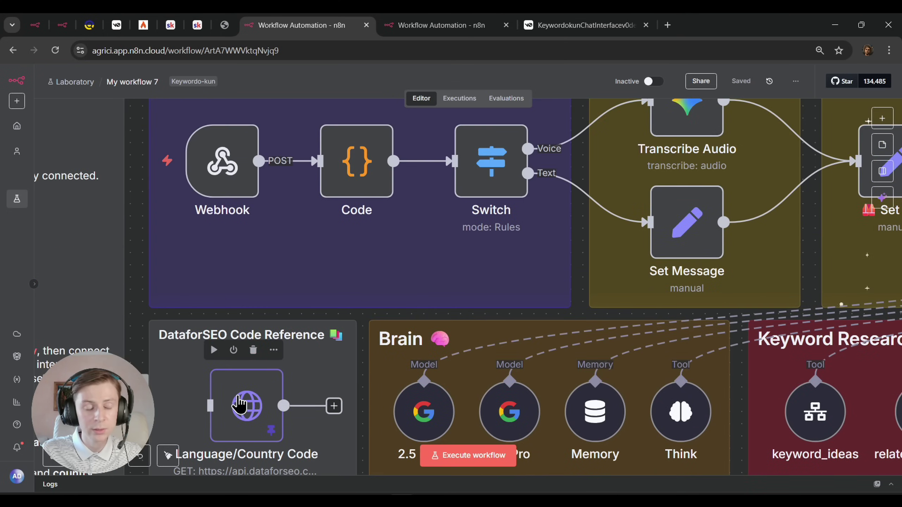
click(350, 182)
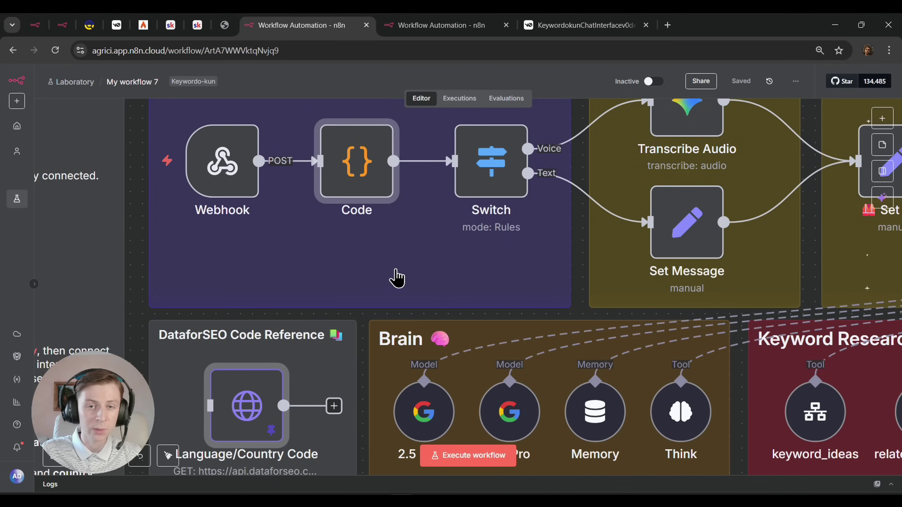
Look at the country and language selectors in v0's preview of the chat interface, and view the DataforSEO website
click(593, 24)
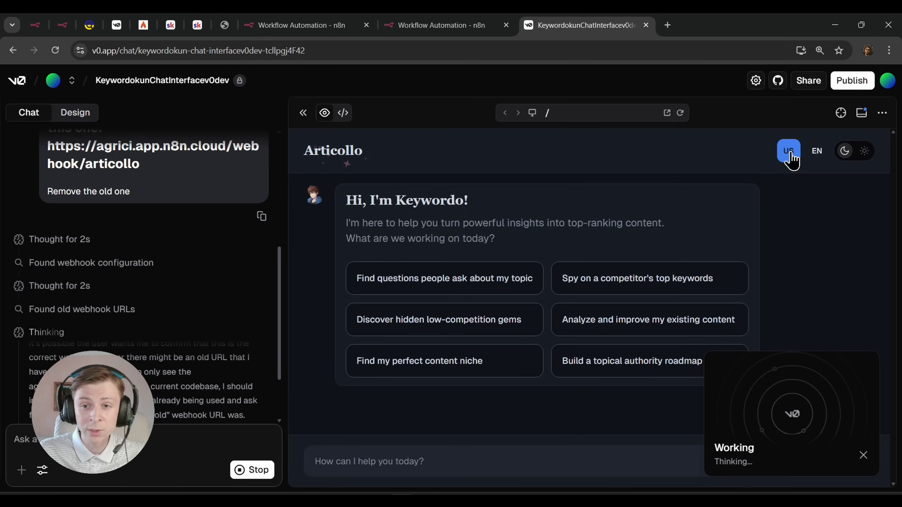
click(789, 156)
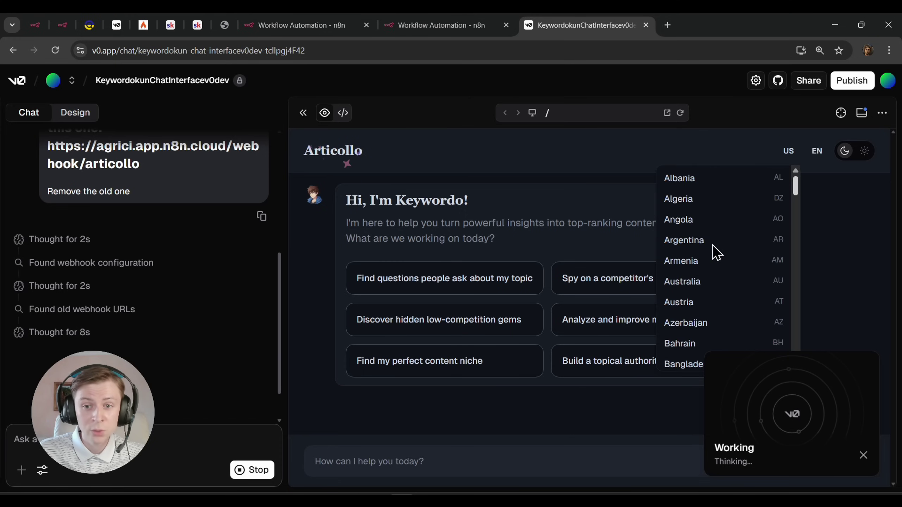
click(817, 158)
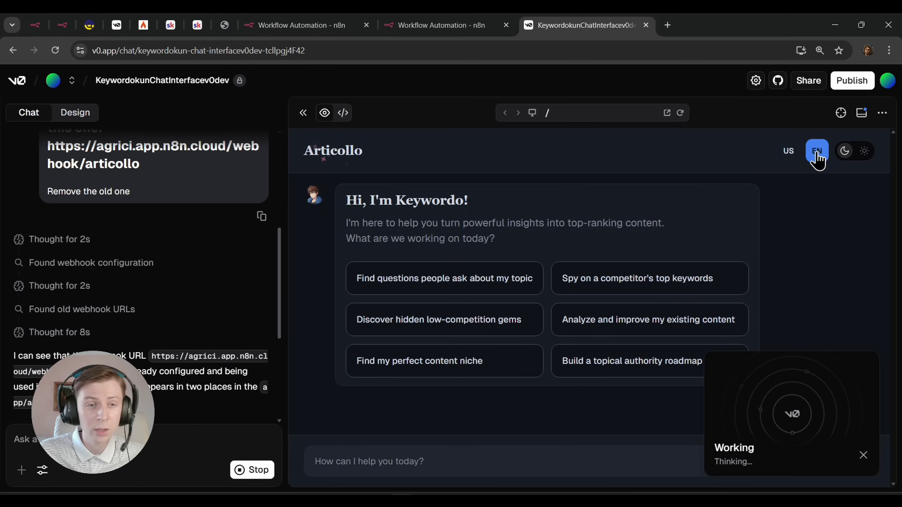
click(89, 25)
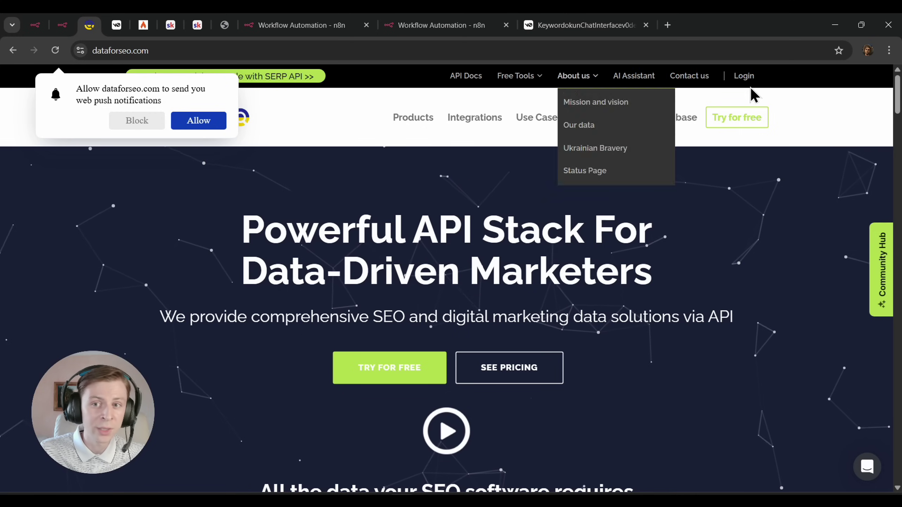
Switch back to the n8n agent workflow and look over the 2.5 Flash and 2.5 Pro model nodes in the Brain section
click(330, 24)
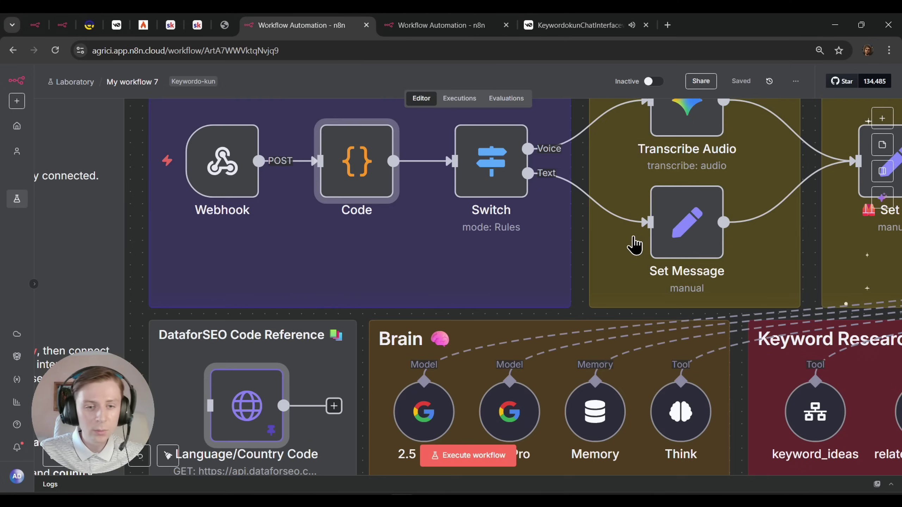
scroll(634, 245, down, 5)
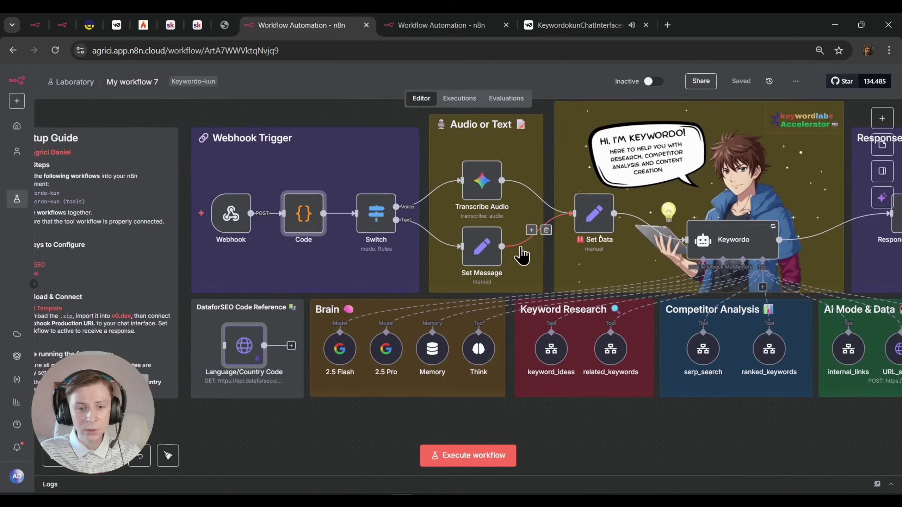
scroll(451, 293, up, 3)
scroll(416, 244, down, 2)
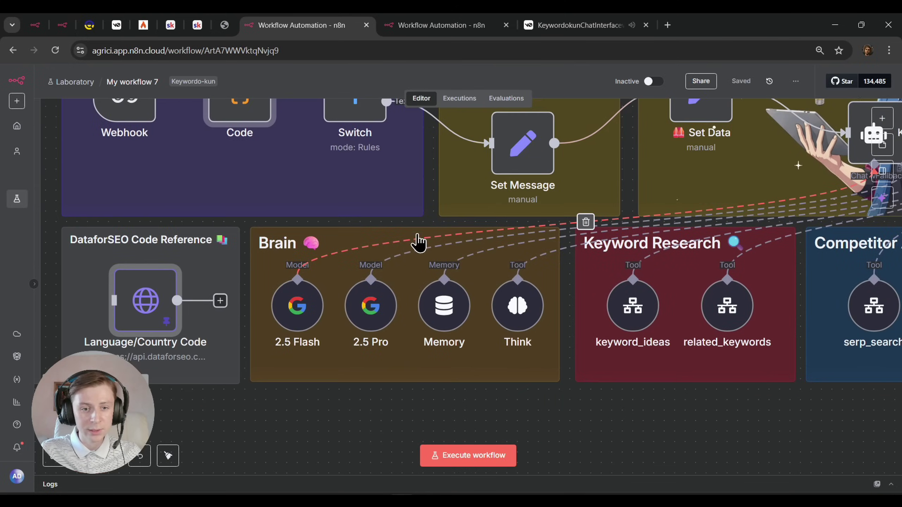
click(305, 313)
click(376, 318)
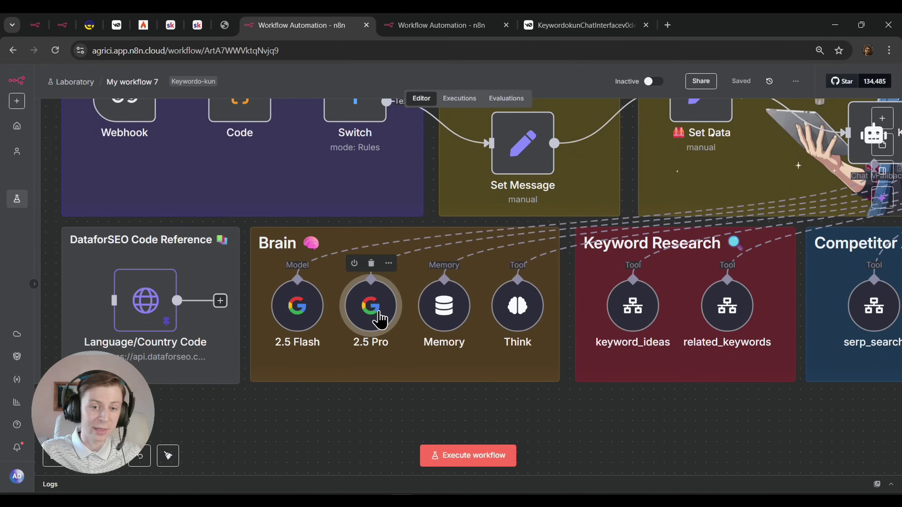
drag(451, 347, 376, 360)
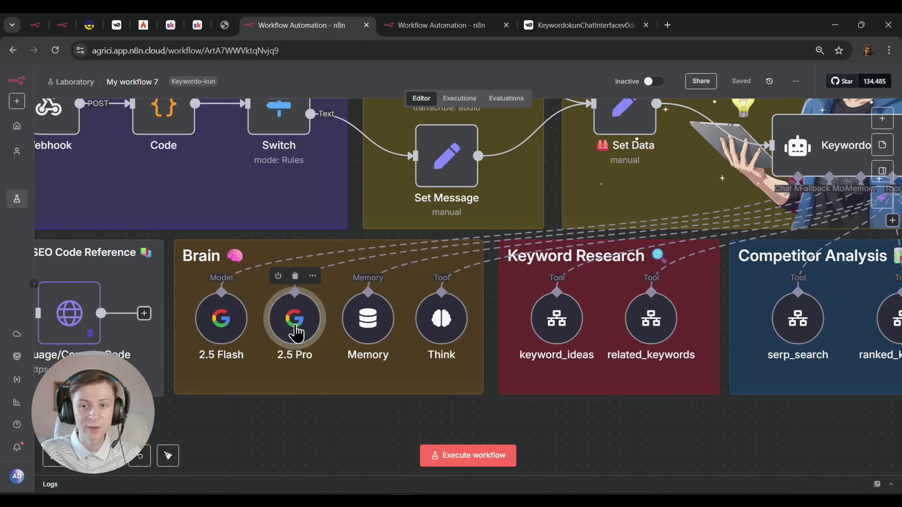
Review the 2.5 Flash node's model setting and its Google Gemini credential, including the host and API key fields
double_click(217, 322)
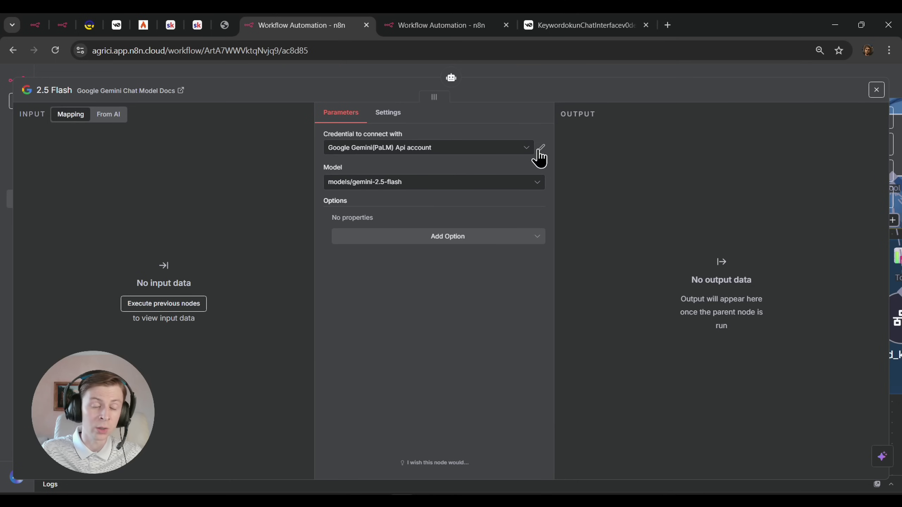
click(540, 147)
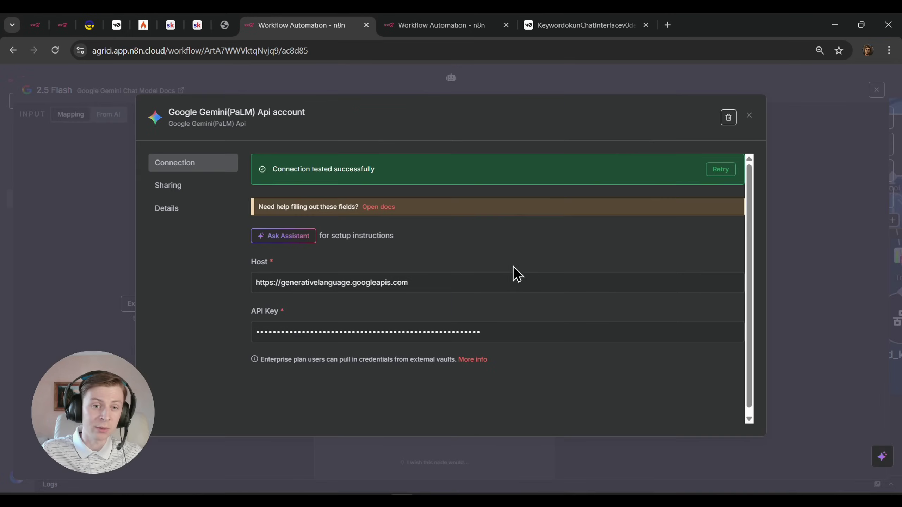
click(383, 329)
click(795, 84)
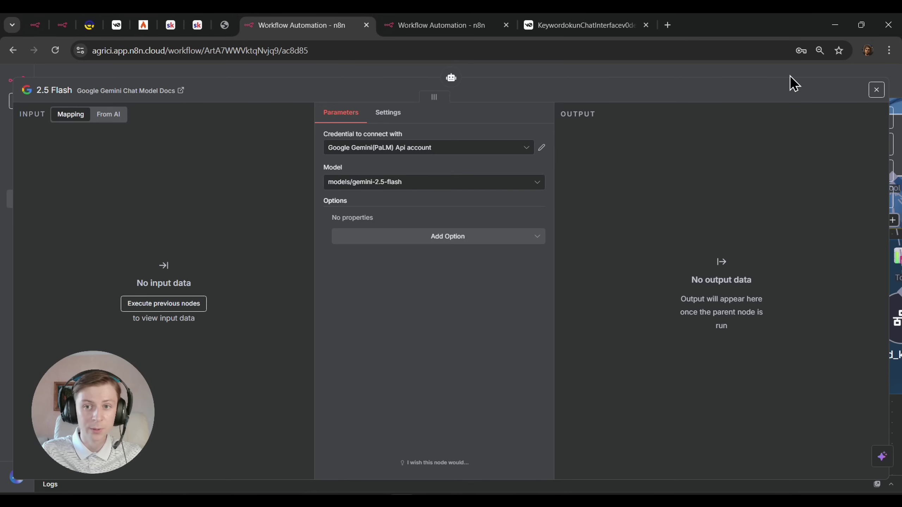
key(Escape)
double_click(228, 318)
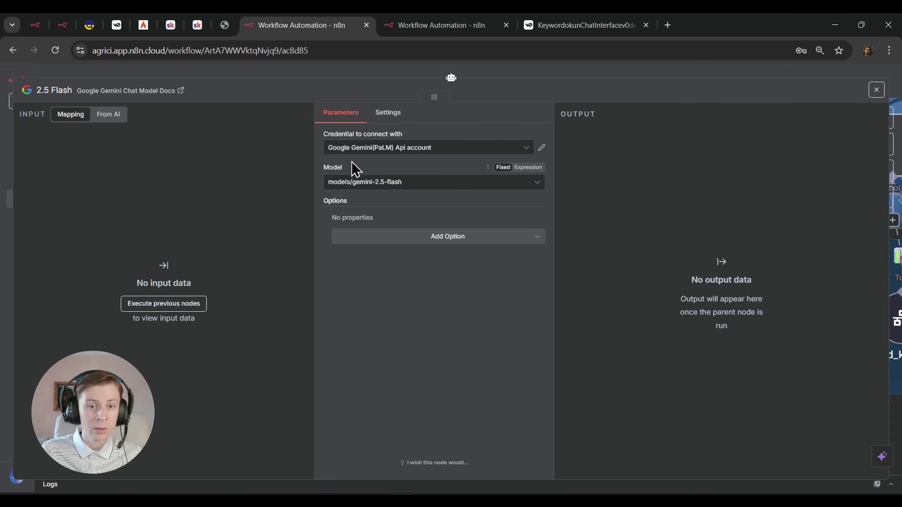
click(696, 71)
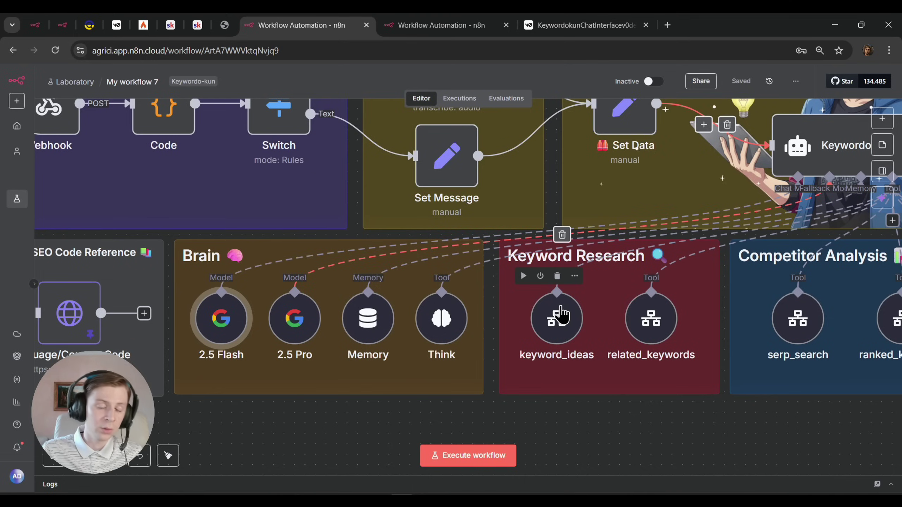
Inspect the Memory node's session key and context window settings, and the Think node's tool description
scroll(445, 382, right, 3)
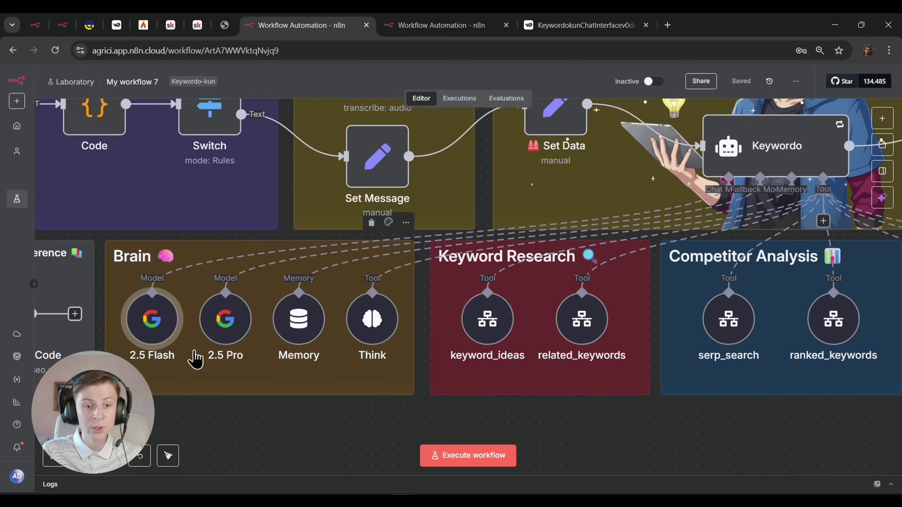
click(308, 340)
click(322, 428)
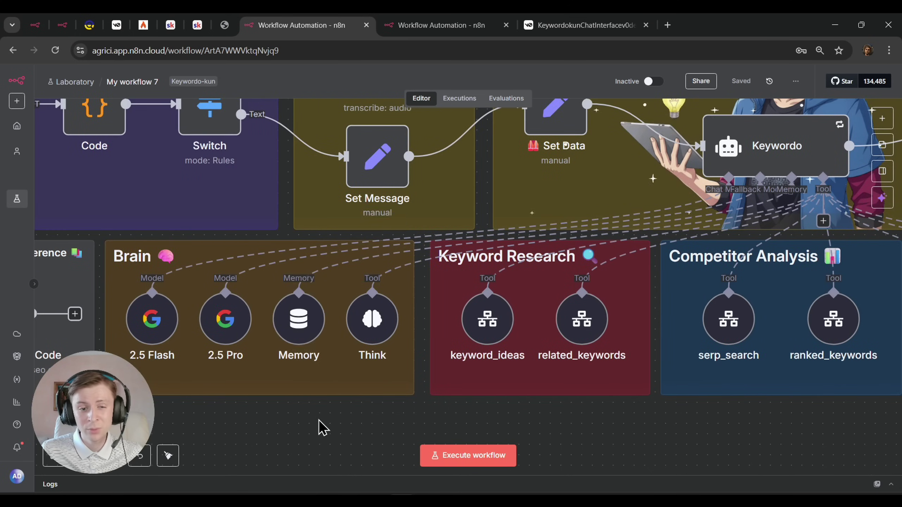
scroll(322, 346, up, 2)
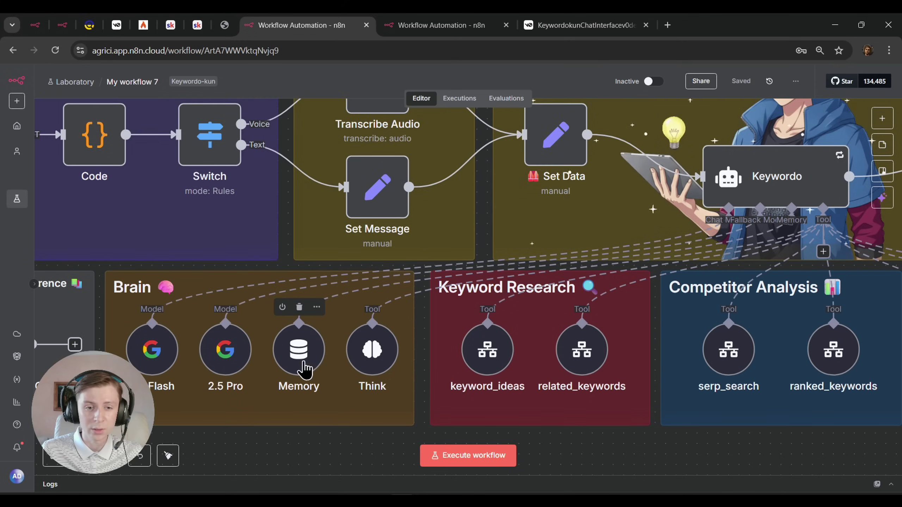
double_click(306, 356)
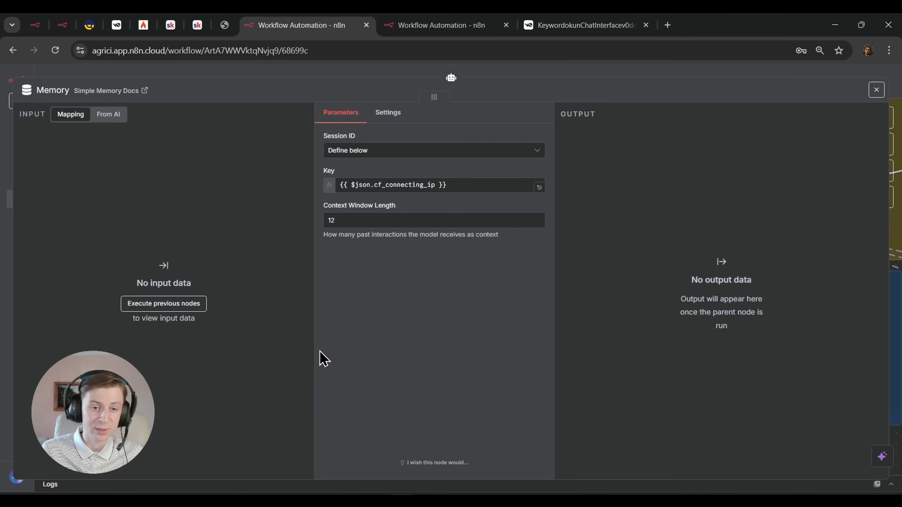
click(660, 76)
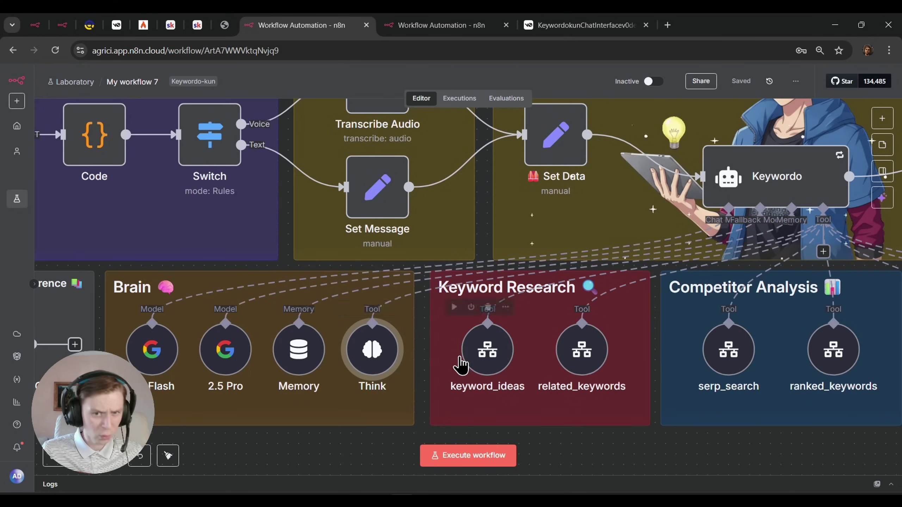
double_click(386, 360)
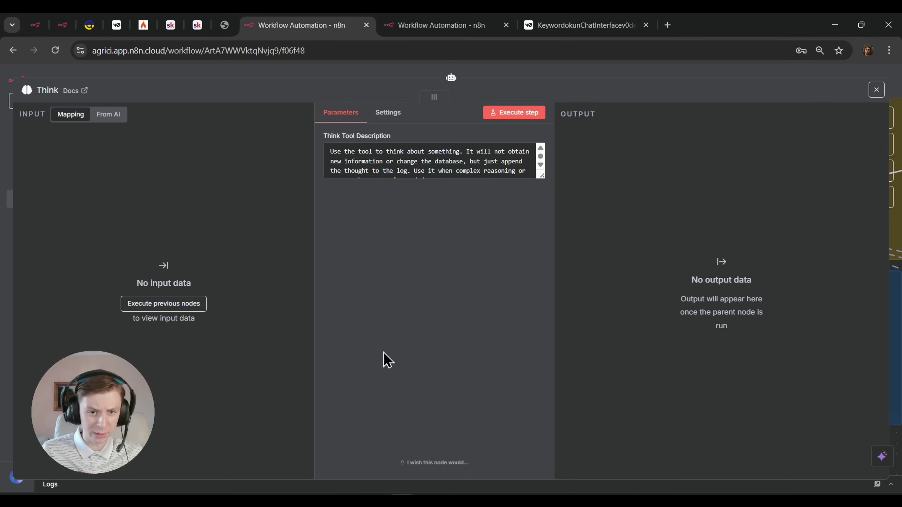
click(724, 77)
Look over the agent's research and data tools, and examine the keyword_ideas tool's linked workflow and workflow inputs
scroll(492, 286, right, 5)
drag(492, 286, 330, 294)
drag(813, 442, 52, 241)
click(624, 438)
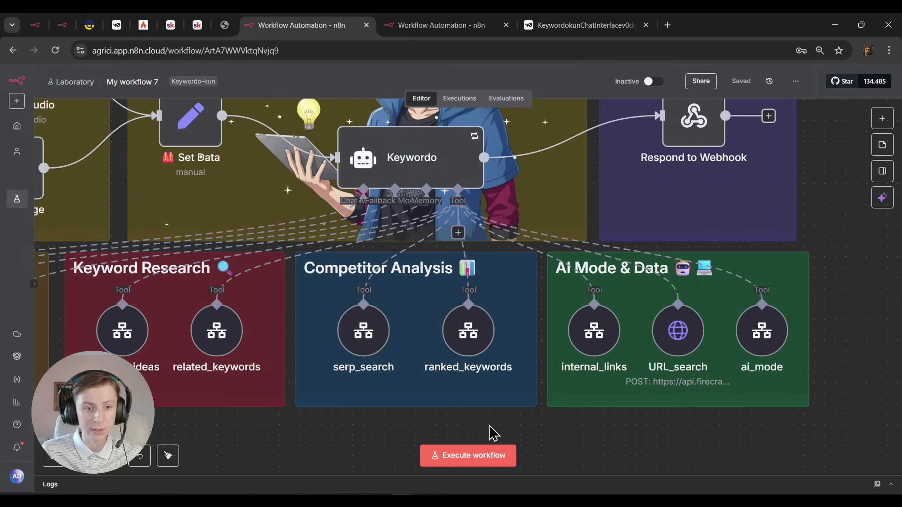
scroll(491, 433, left, 5)
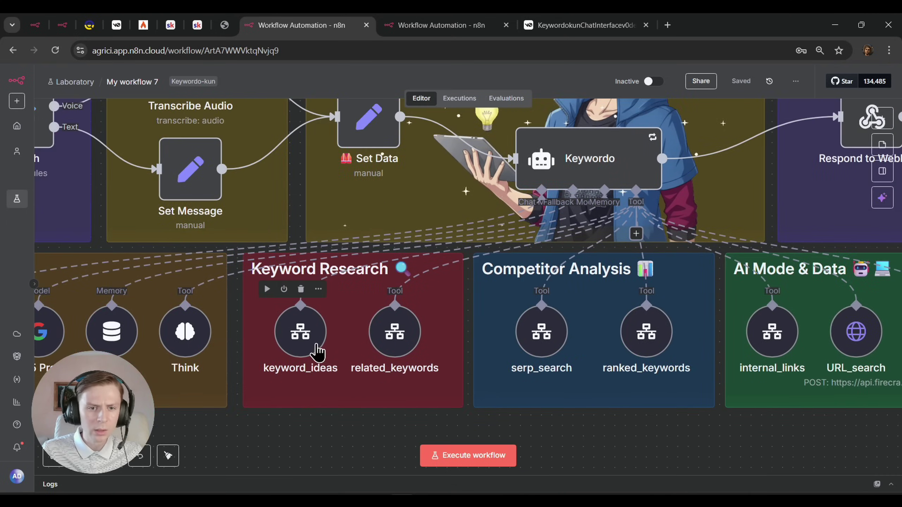
double_click(300, 342)
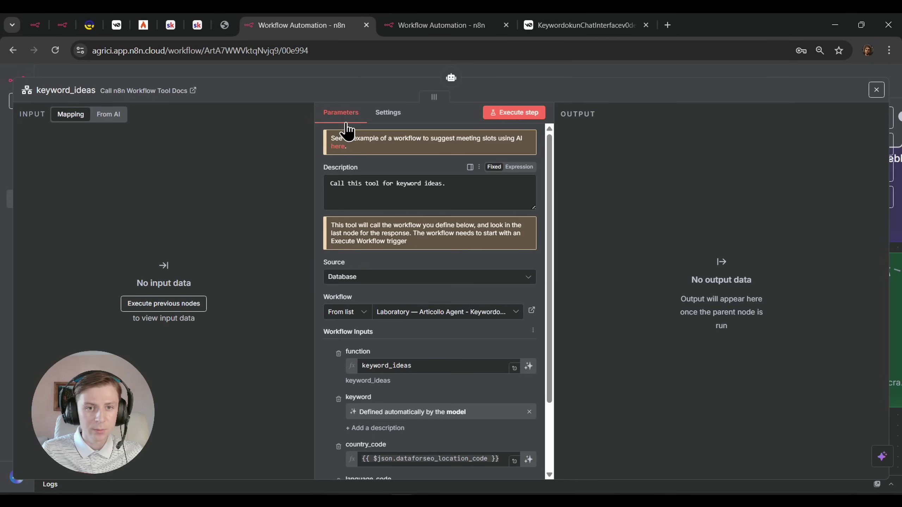
scroll(410, 228, down, 3)
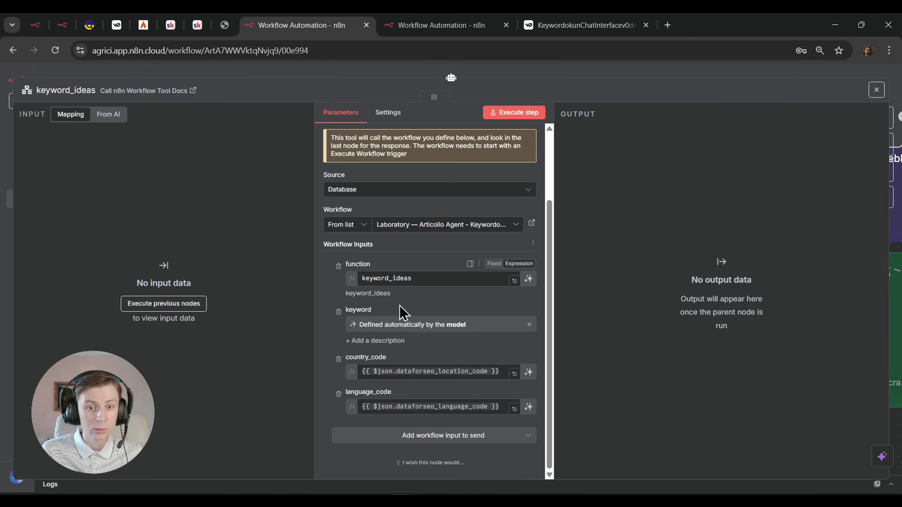
Rename the imported tools workflow as "Keywordo-kun demo"
click(431, 20)
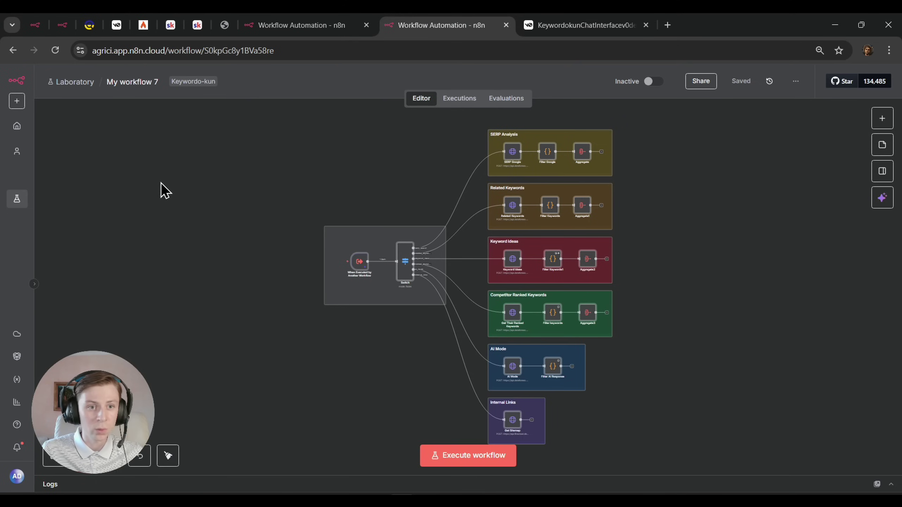
click(133, 82)
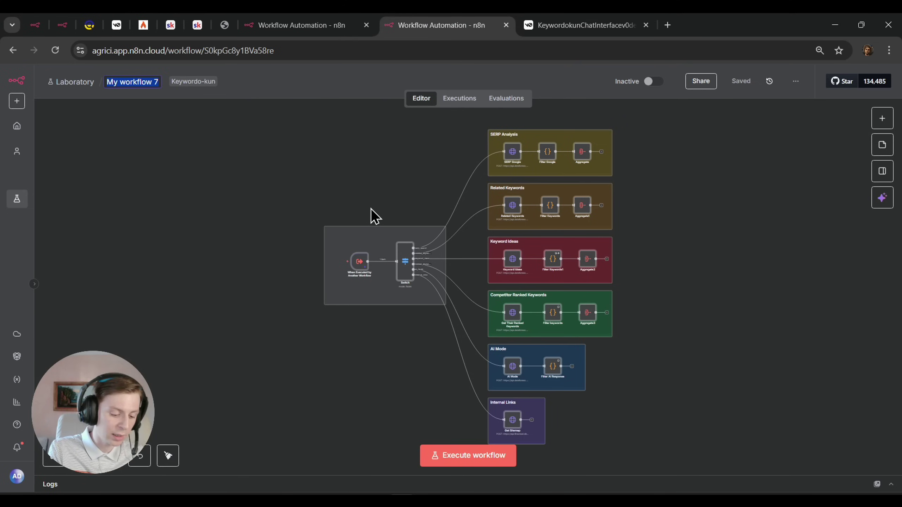
text(Keywordo-k)
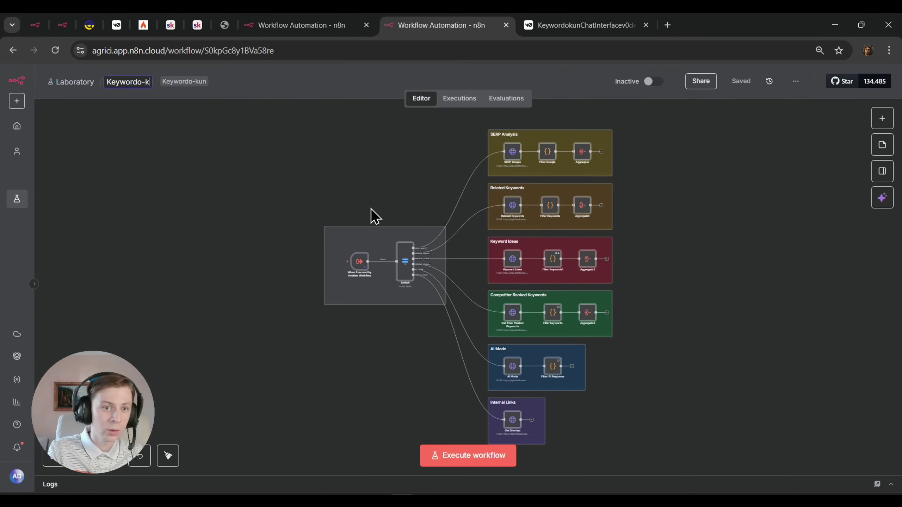
text(un demo)
key(Return)
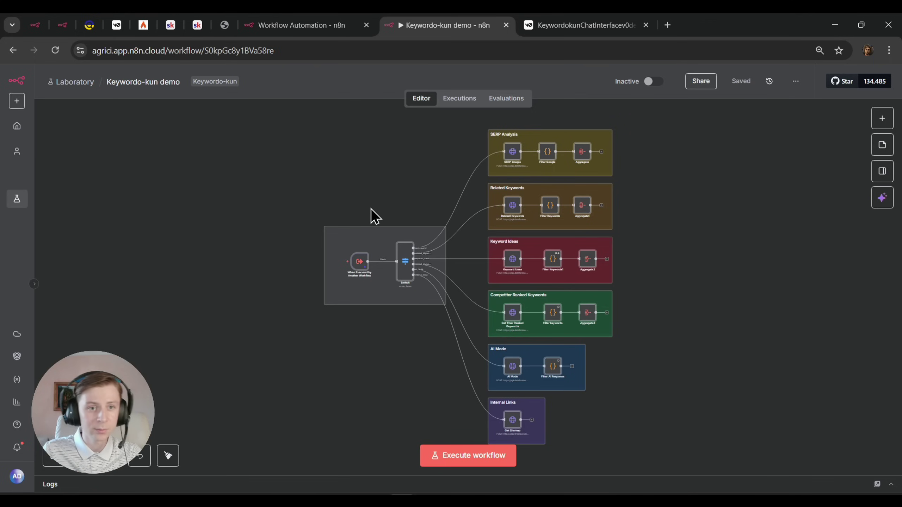
Rename the sub-workflow as "Keywordo-kun demo - tools" and copy its name
click(171, 82)
key(End)
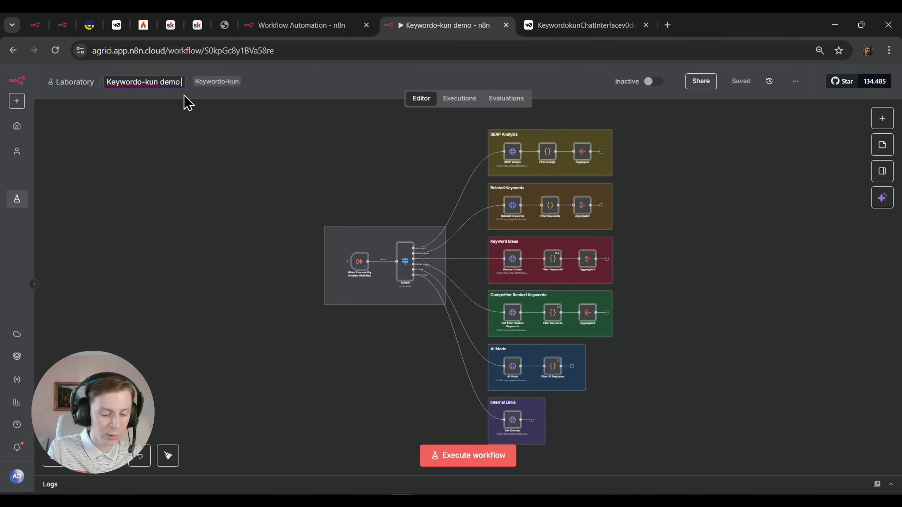
key(Return)
click(195, 90)
key(ctrl+c)
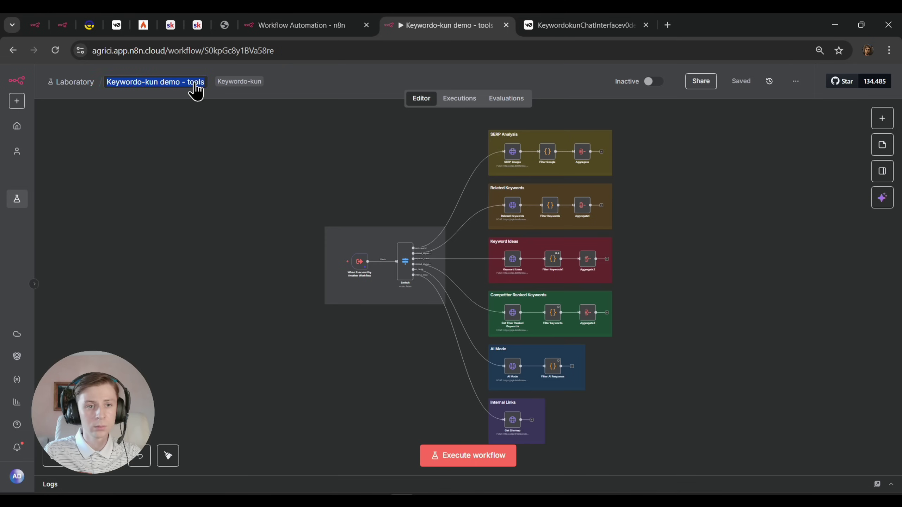
Switch to the main agent workflow, rename it from "My workflow 7" to "Keywordo-kun demo" and save it
click(288, 22)
click(243, 89)
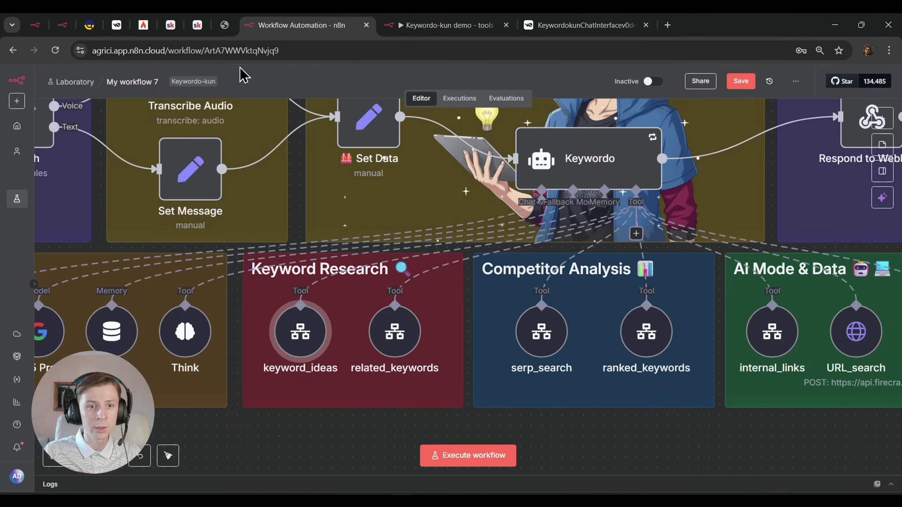
click(122, 83)
key(ctrl+v)
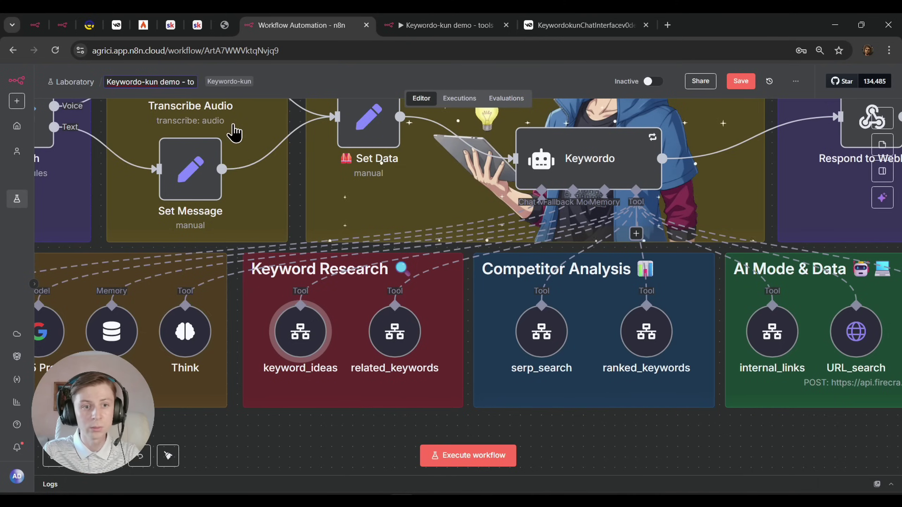
key(ctrl+s)
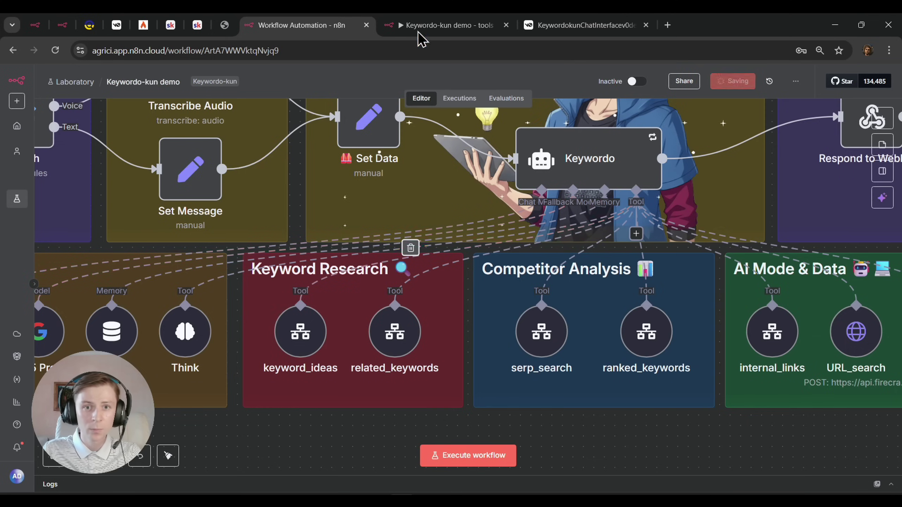
Set the keyword_ideas tool in the main workflow to call "Laboratory — Keywordo-kun demo - tools"
click(440, 27)
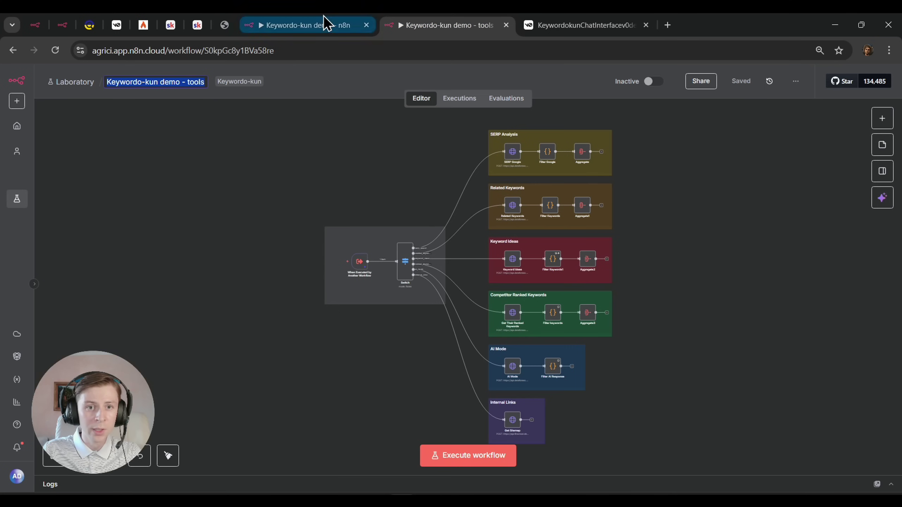
click(326, 25)
double_click(289, 337)
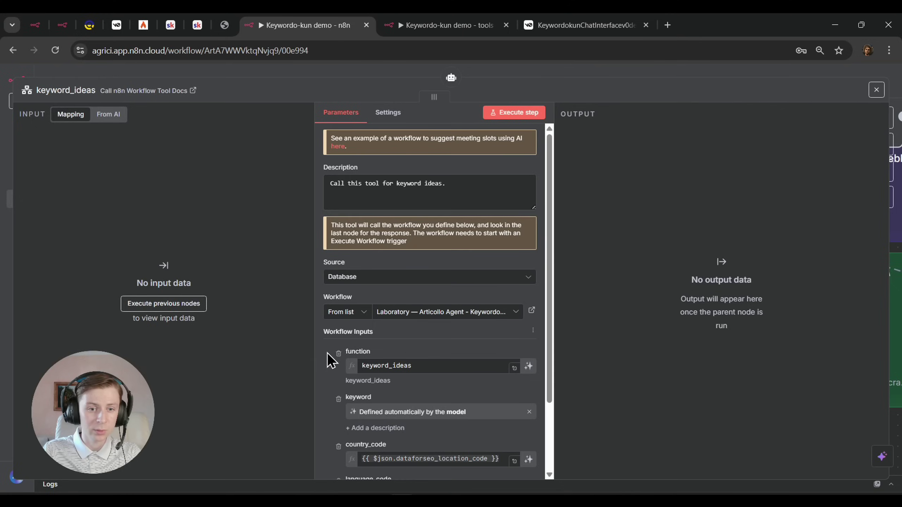
scroll(413, 339, down, 3)
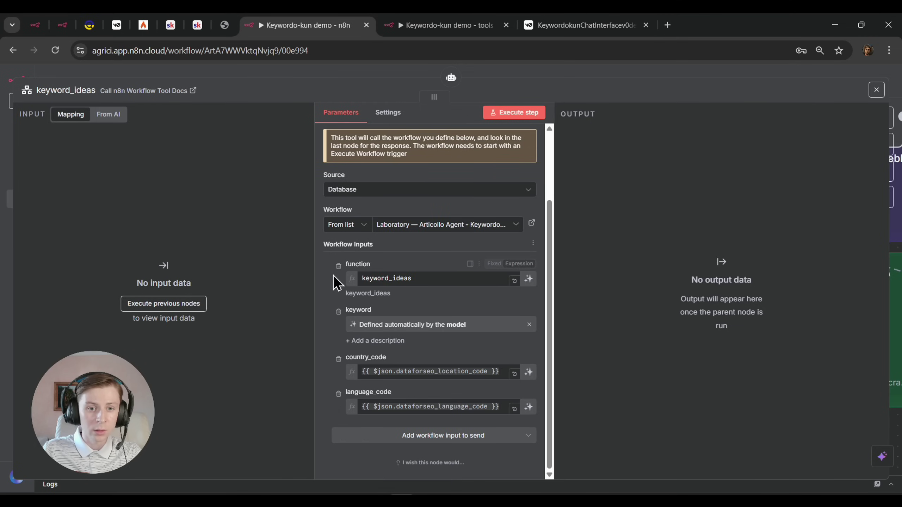
drag(335, 269, 570, 403)
click(569, 404)
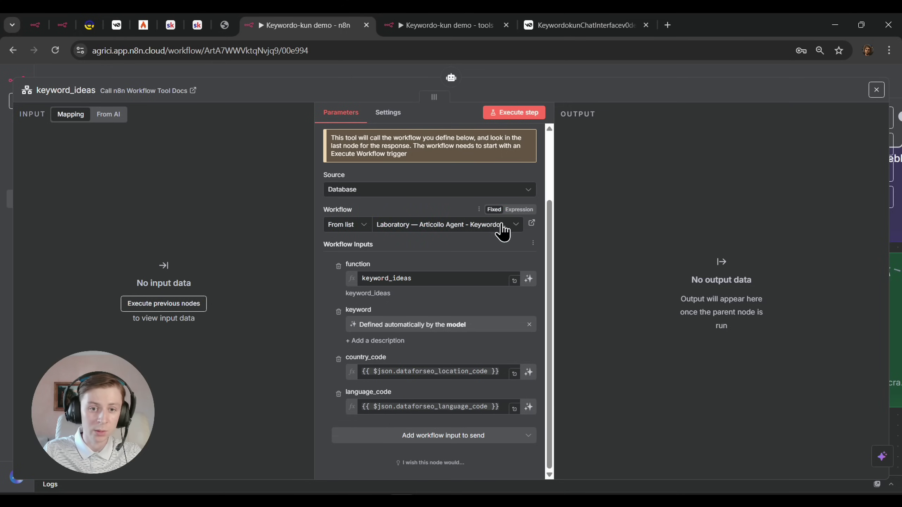
click(500, 236)
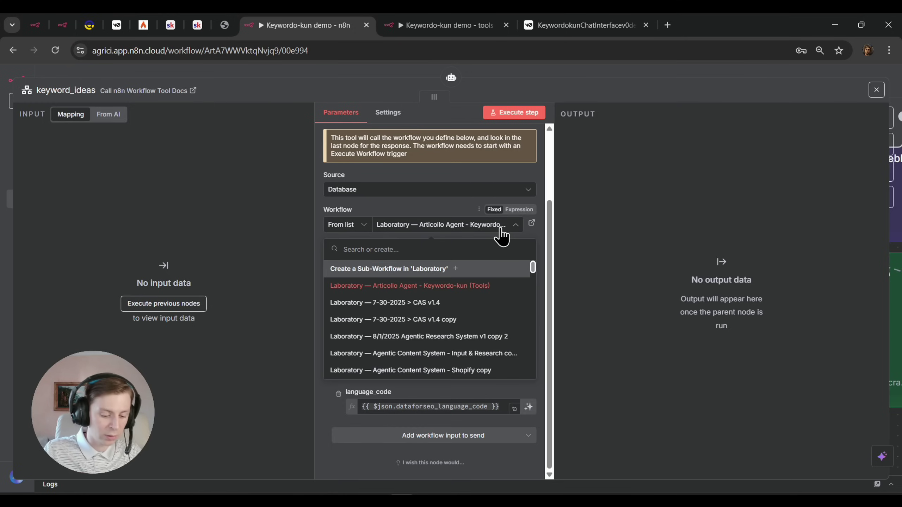
text(demo)
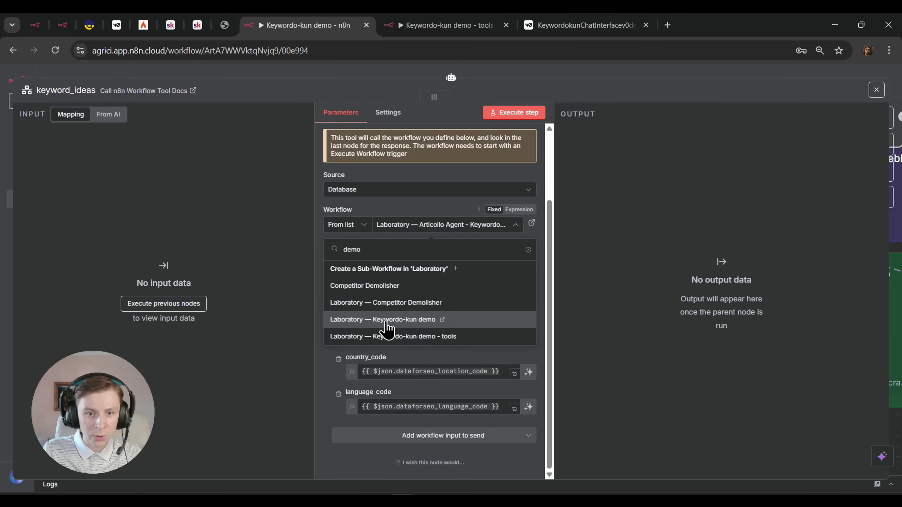
click(387, 337)
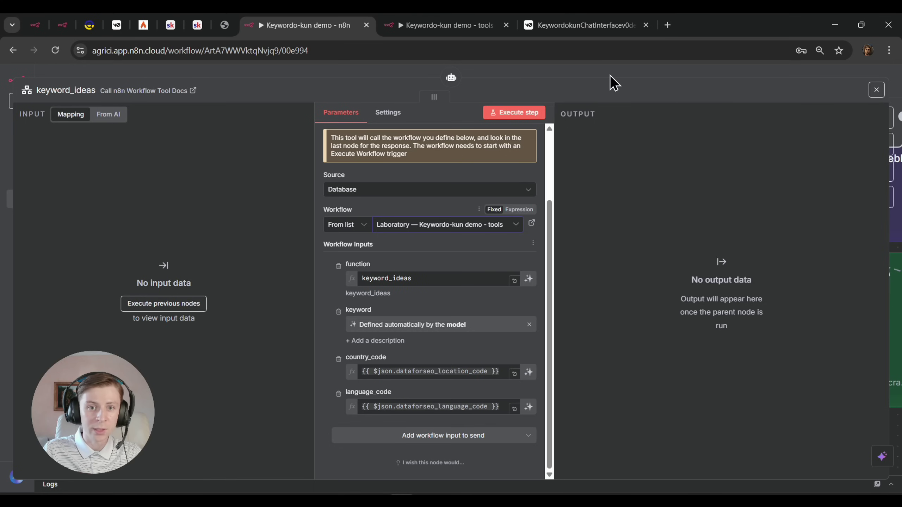
key(Escape)
Set the related_keywords tool to call the workflow "Laboratory — Keywordo-kun demo - tools"
double_click(396, 330)
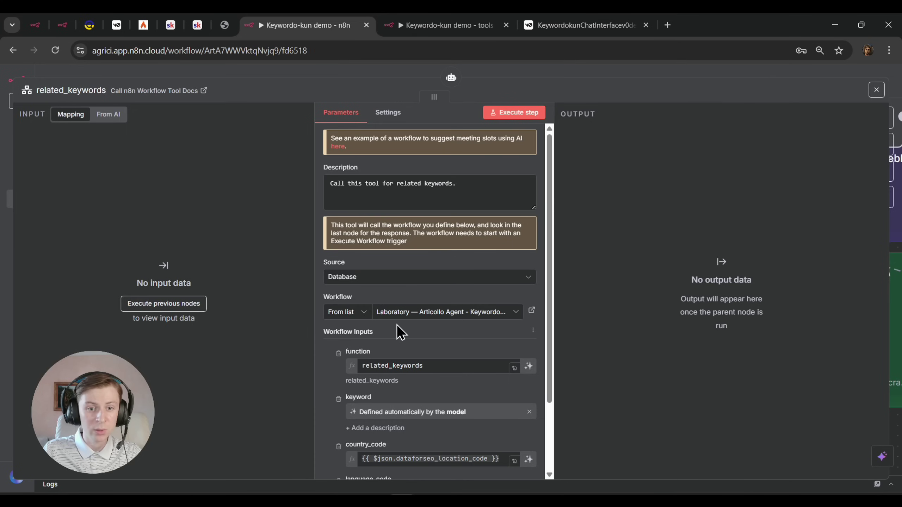
scroll(397, 330, down, 3)
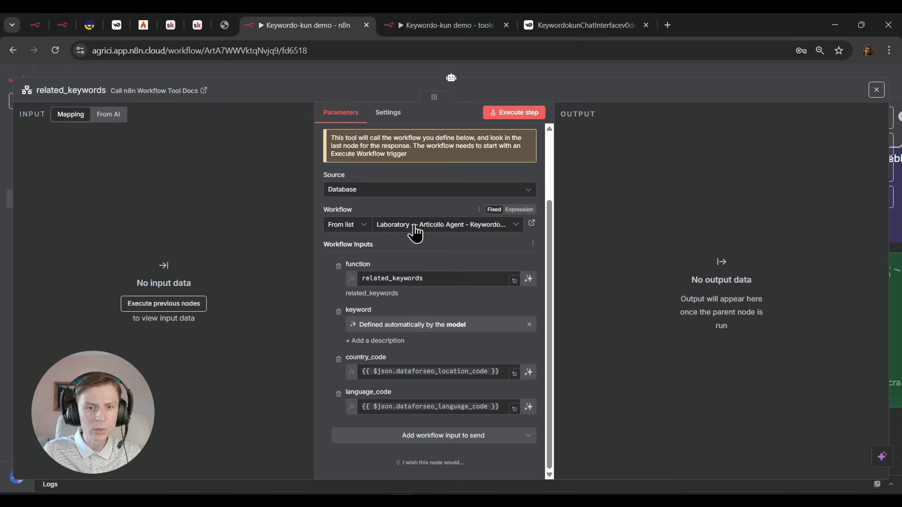
click(414, 225)
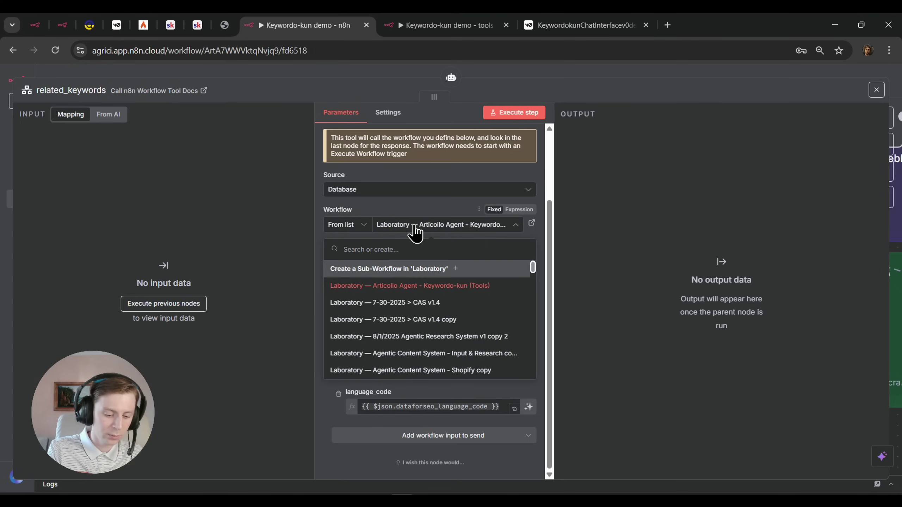
text(demo)
click(429, 337)
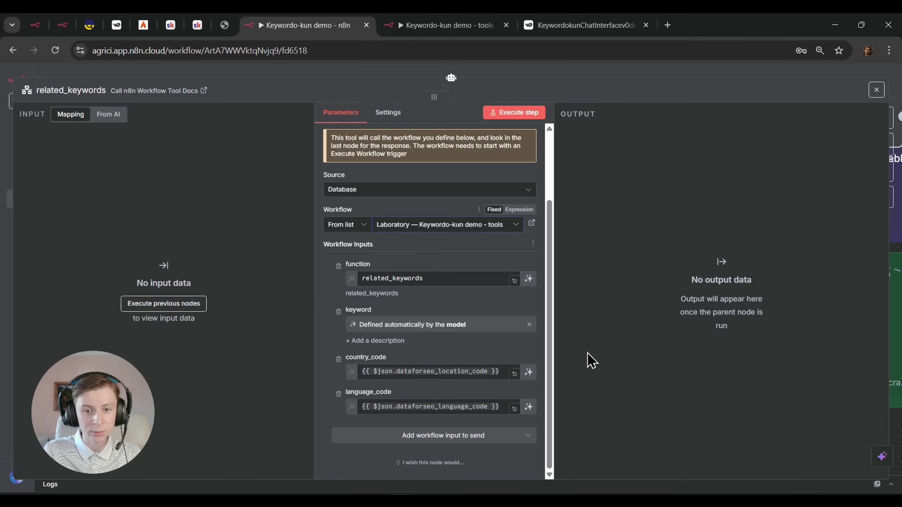
click(693, 72)
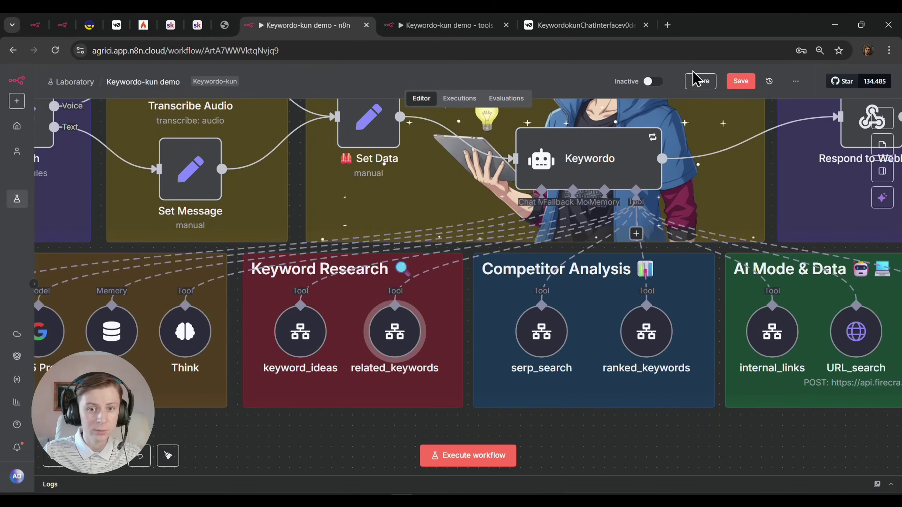
Set the serp_search tool under Competitor Analysis to call the workflow "Laboratory — Keywordo-kun demo - tools"
drag(667, 361, 497, 382)
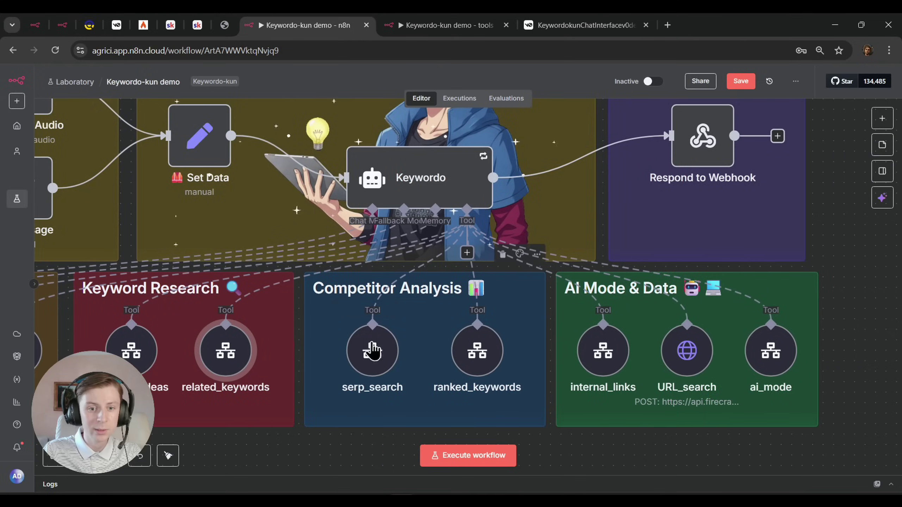
double_click(371, 350)
scroll(384, 352, down, 2)
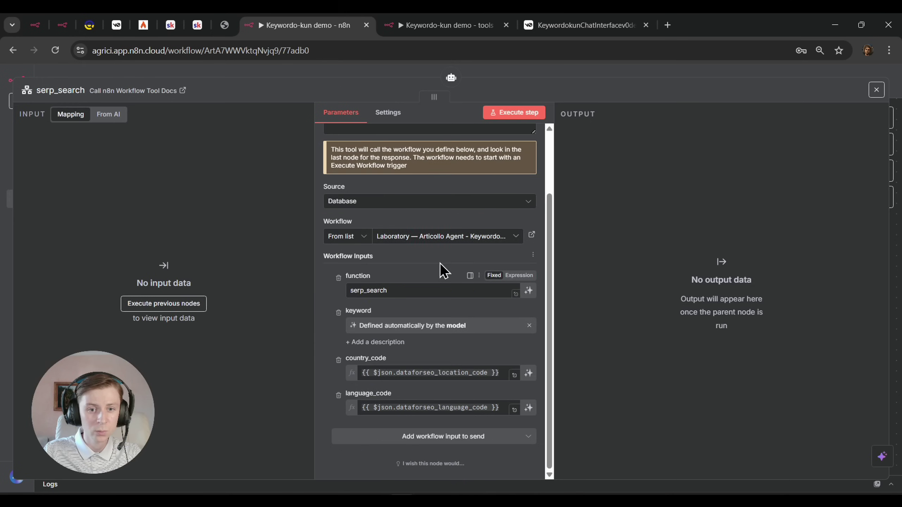
click(441, 238)
text(demo)
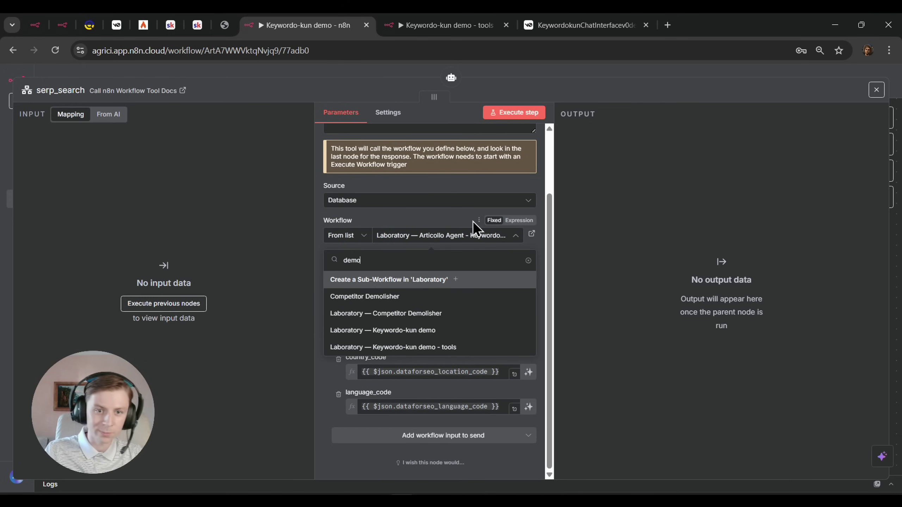
click(472, 347)
click(447, 25)
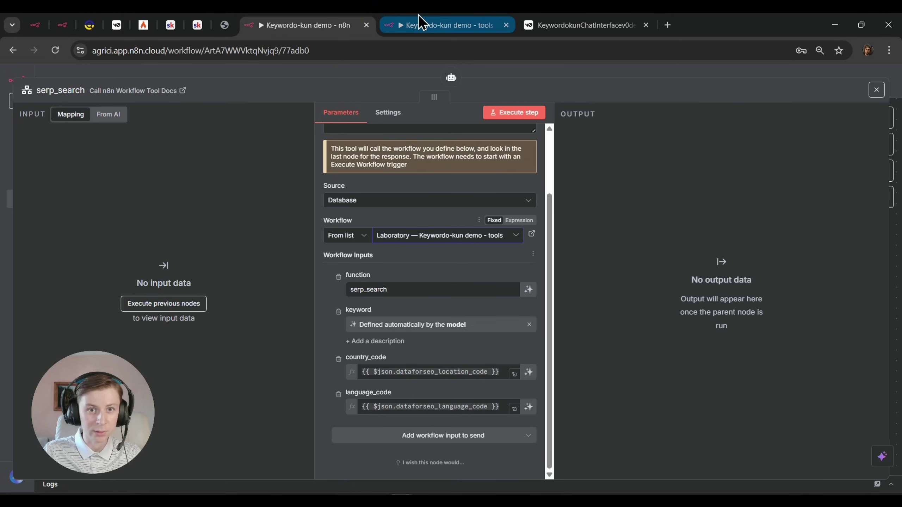
click(289, 25)
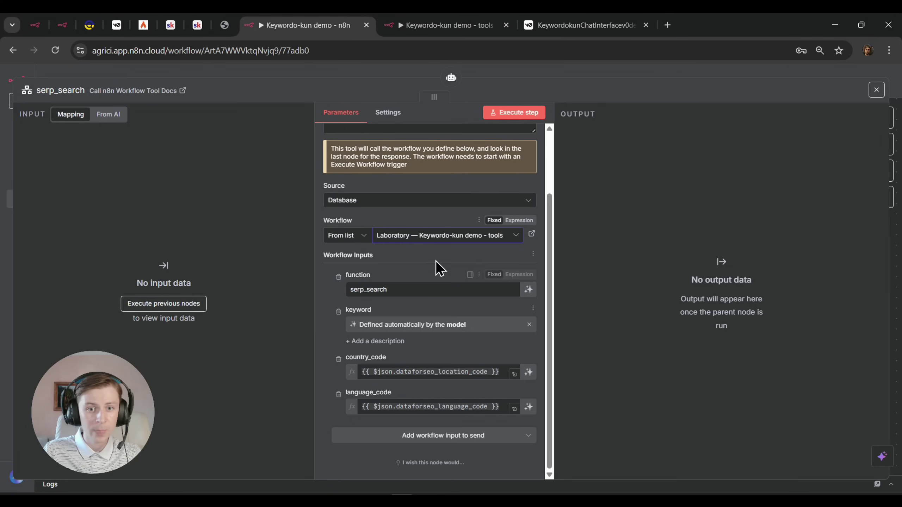
click(666, 79)
Set the ranked_keywords tool under Competitor Analysis to call the workflow "Laboratory — Keywordo-kun demo - tools"
scroll(461, 284, right, 2)
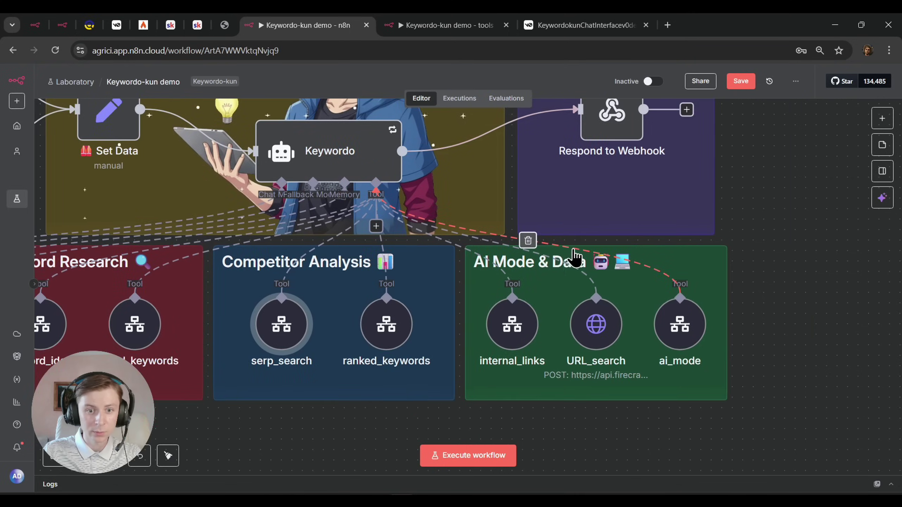
double_click(380, 331)
scroll(453, 258, down, 3)
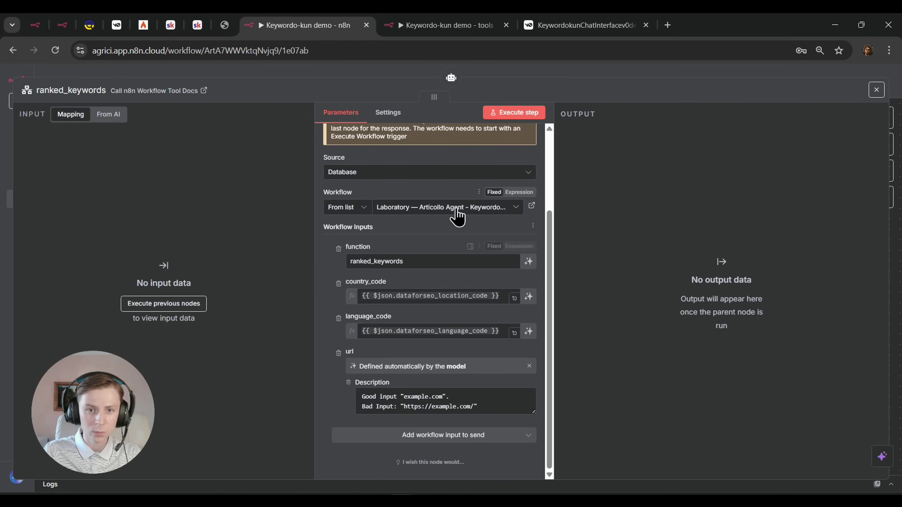
click(458, 212)
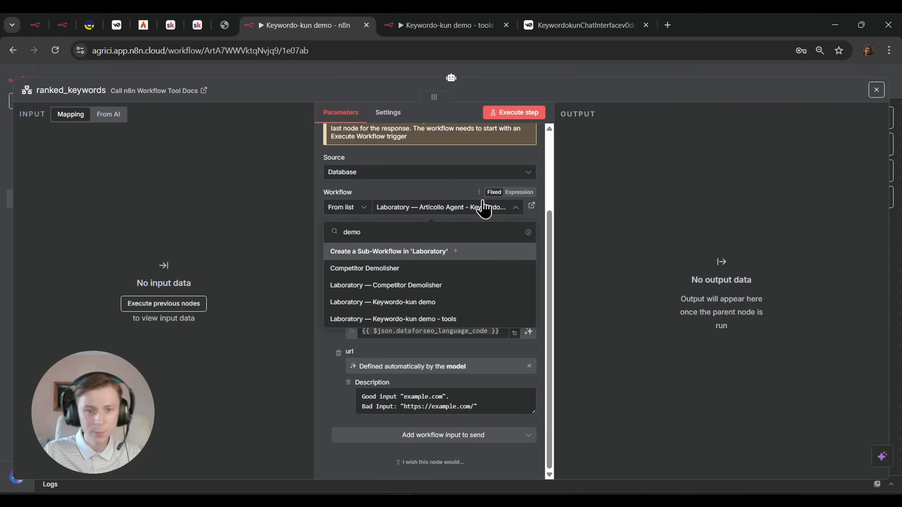
click(412, 320)
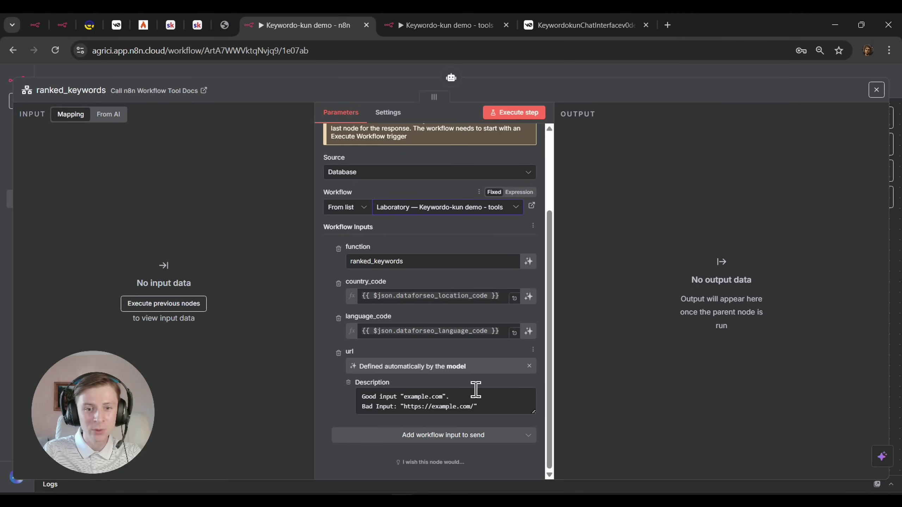
drag(497, 406, 333, 387)
click(657, 394)
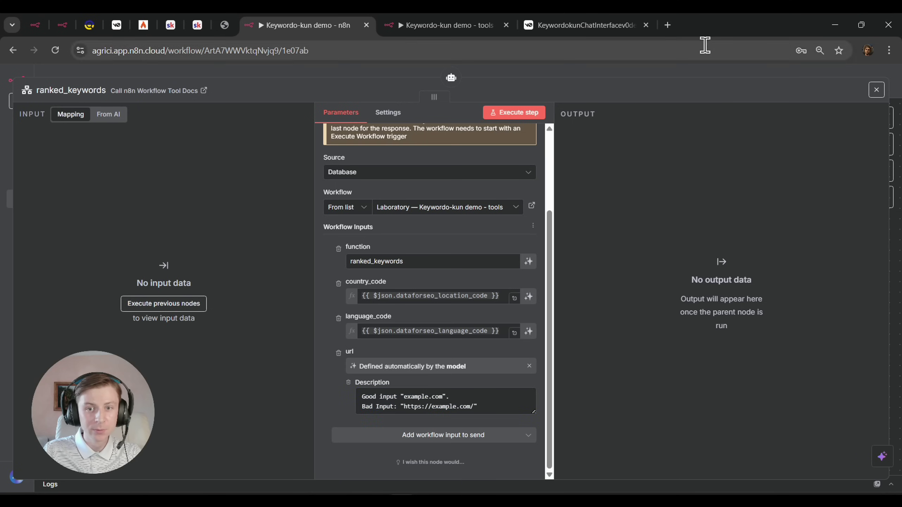
click(637, 74)
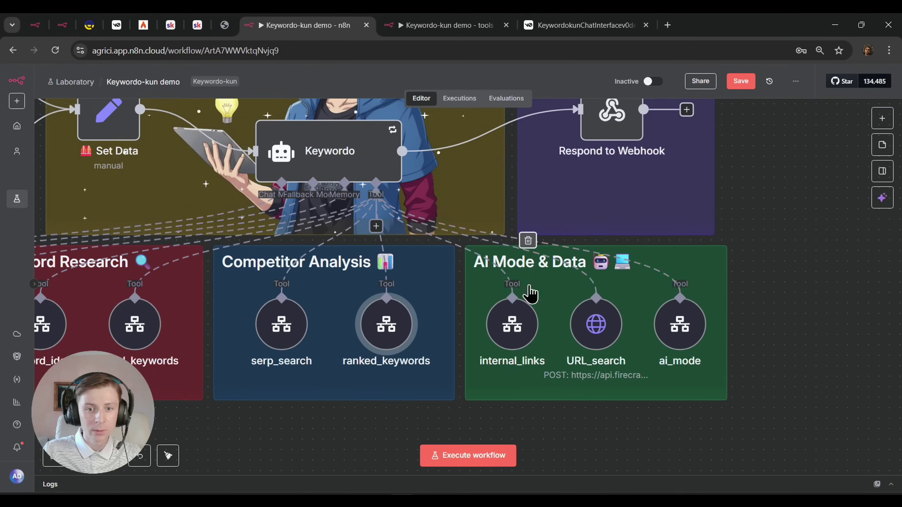
Set the internal_links tool to call the workflow "Laboratory — Keywordo-kun demo - tools" and save the main workflow
double_click(515, 316)
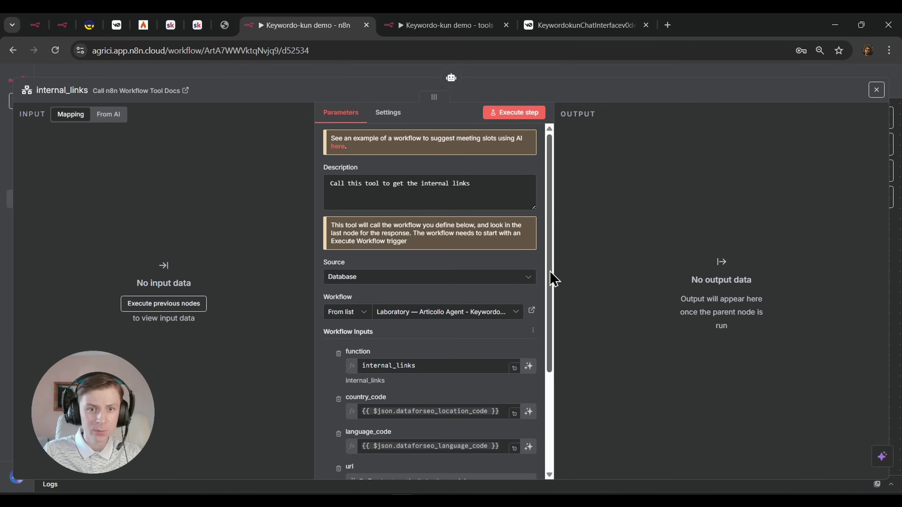
scroll(487, 282, down, 4)
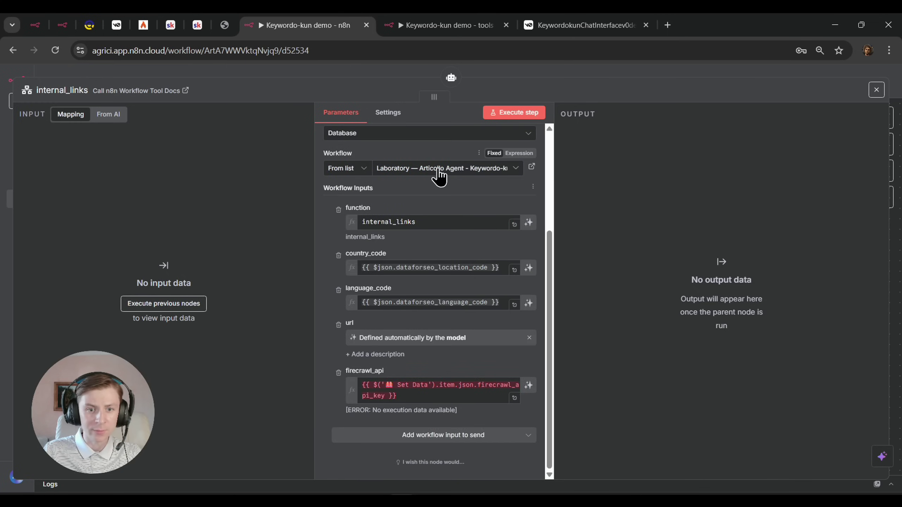
click(439, 170)
text(demo)
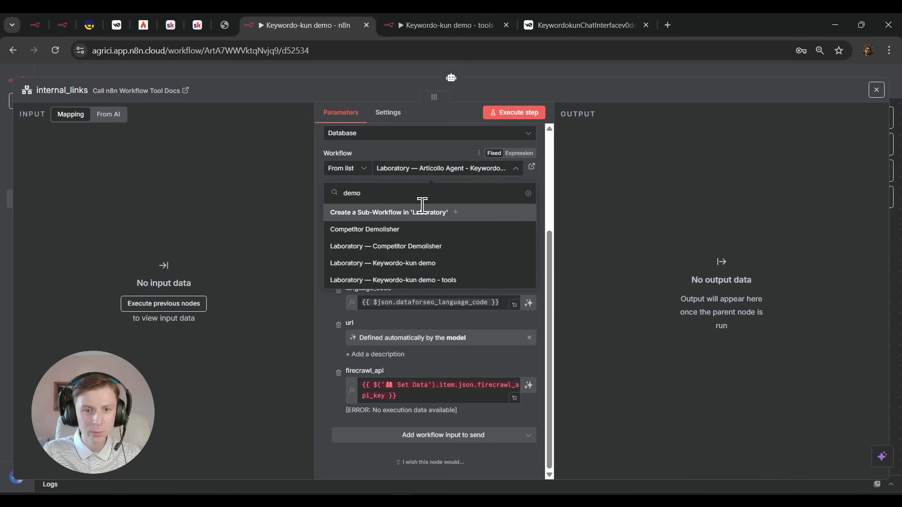
click(419, 280)
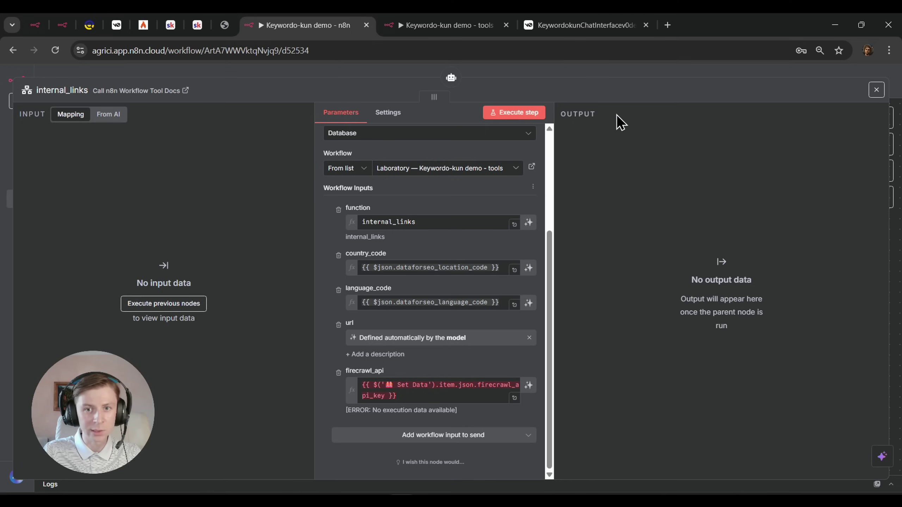
click(616, 72)
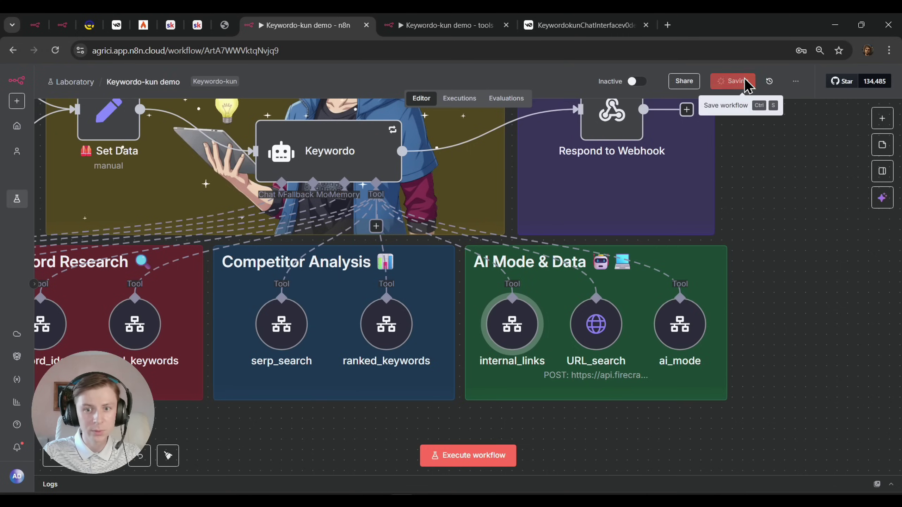
click(742, 83)
Review the URL_search tool's HTTP request settings, including its headers and JSON body
double_click(596, 336)
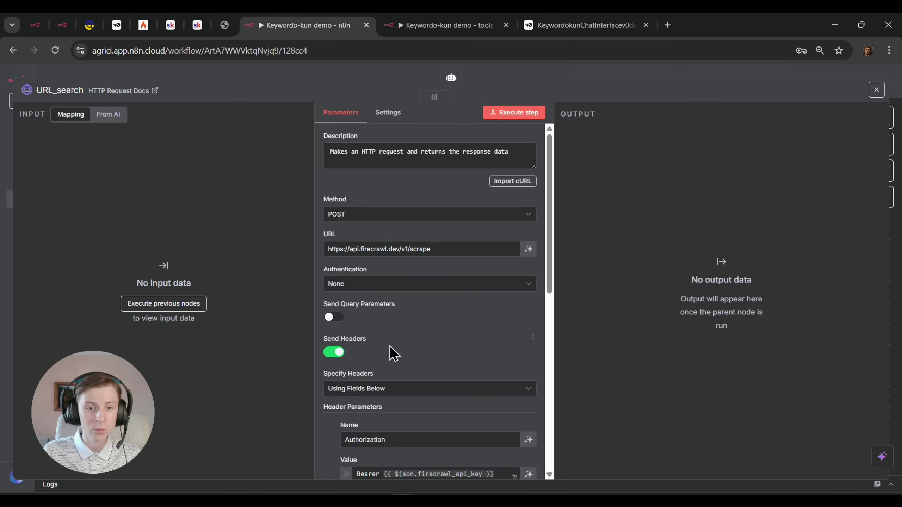
scroll(404, 351, down, 10)
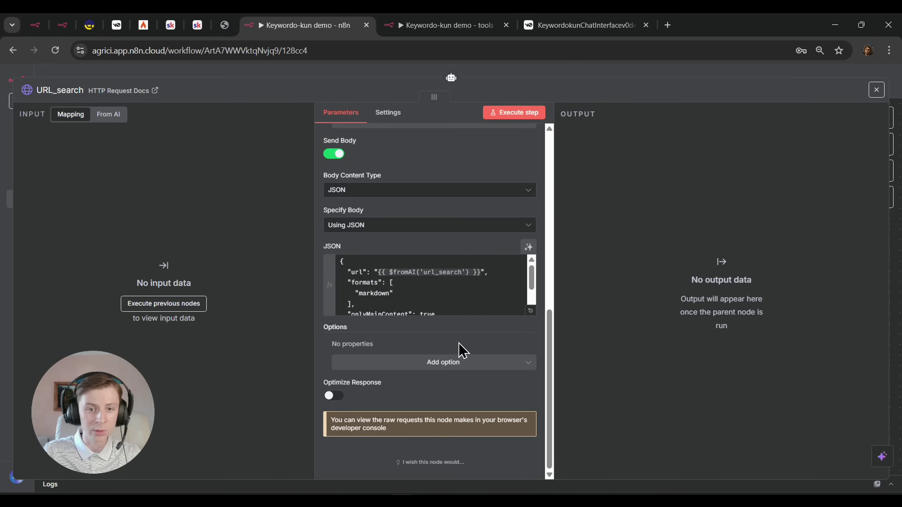
click(644, 76)
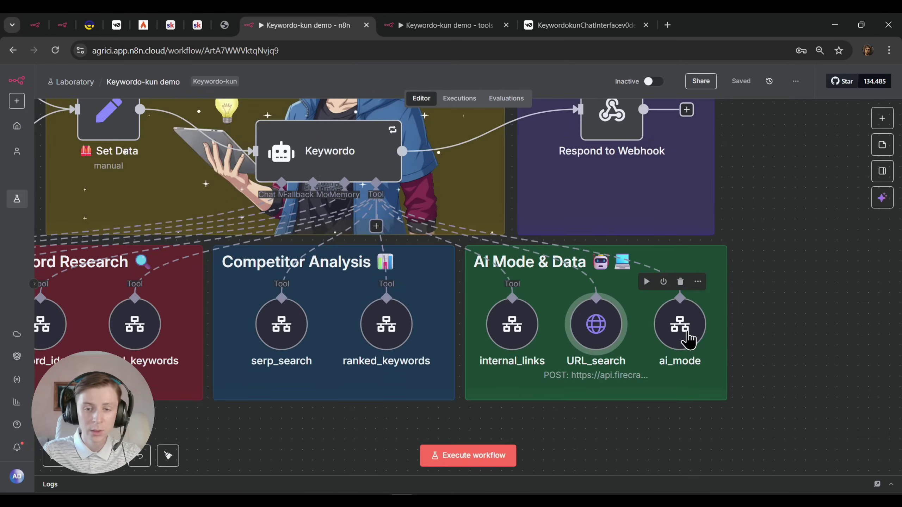
Set the ai_mode tool to call the workflow "Laboratory — Keywordo-kun demo - tools" and save the main workflow
double_click(687, 338)
scroll(538, 342, down, 3)
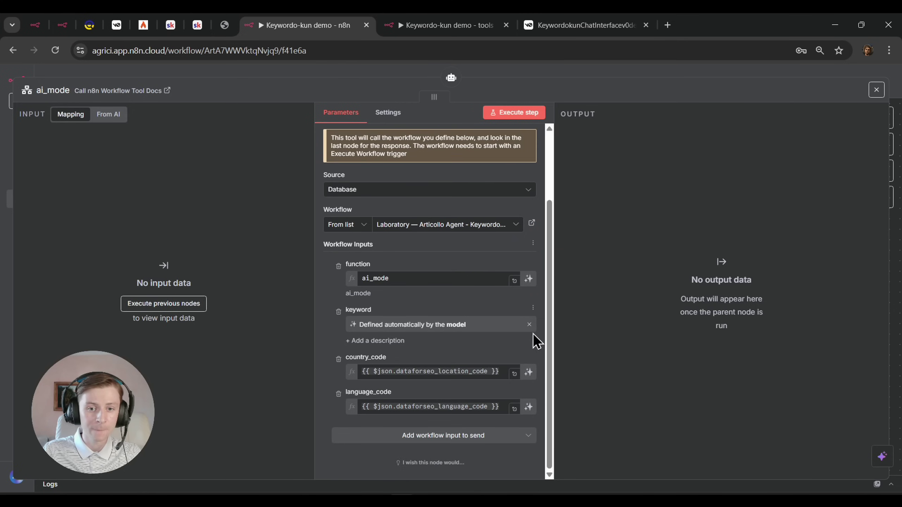
click(461, 226)
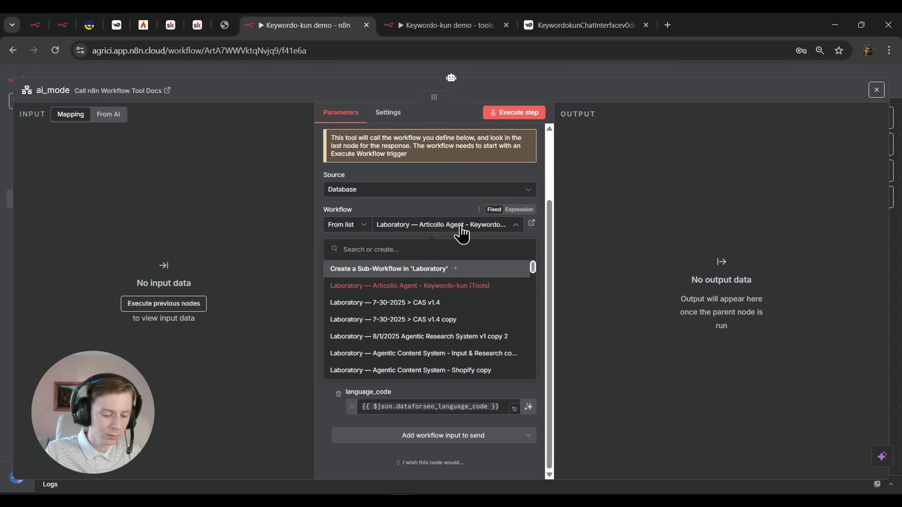
text(demo)
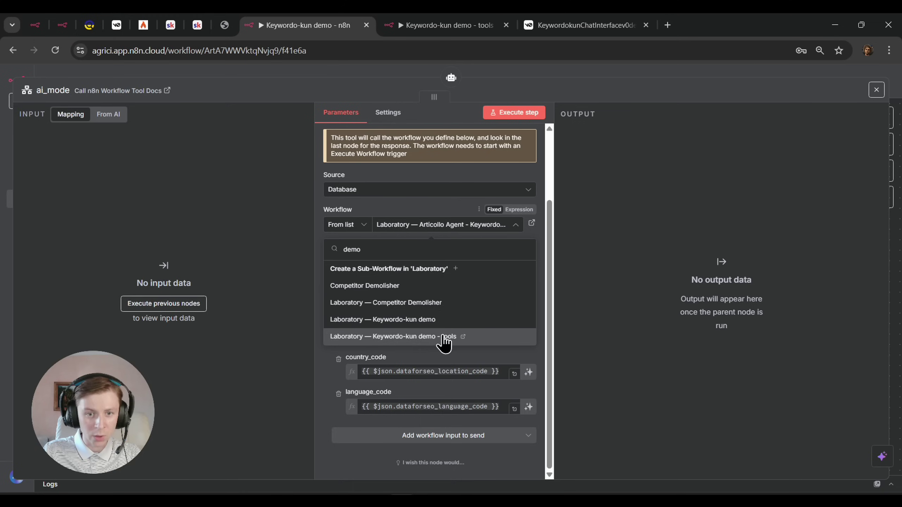
click(444, 338)
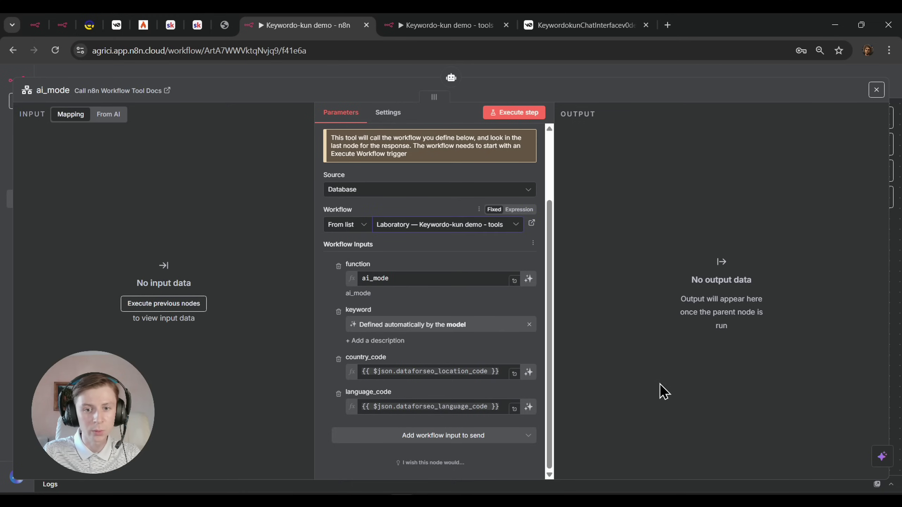
click(672, 68)
drag(565, 287, 686, 349)
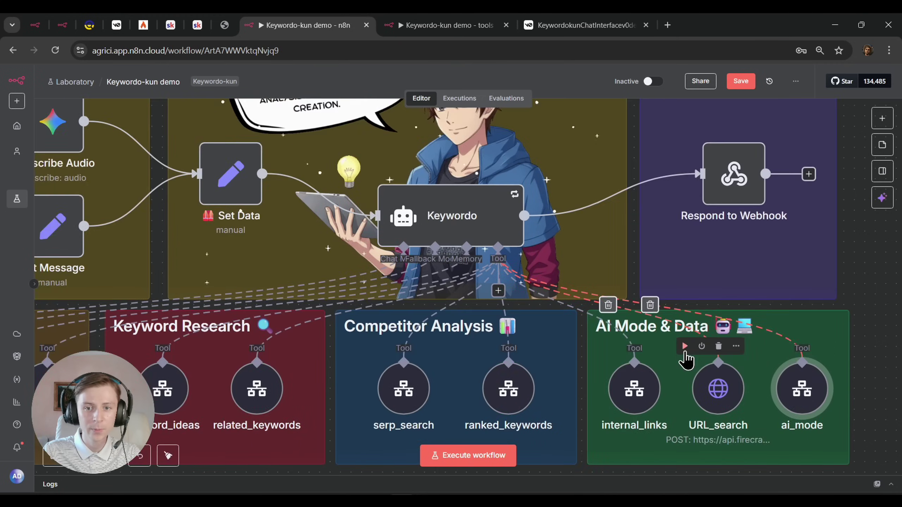
scroll(685, 350, down, 4)
drag(652, 315, 683, 317)
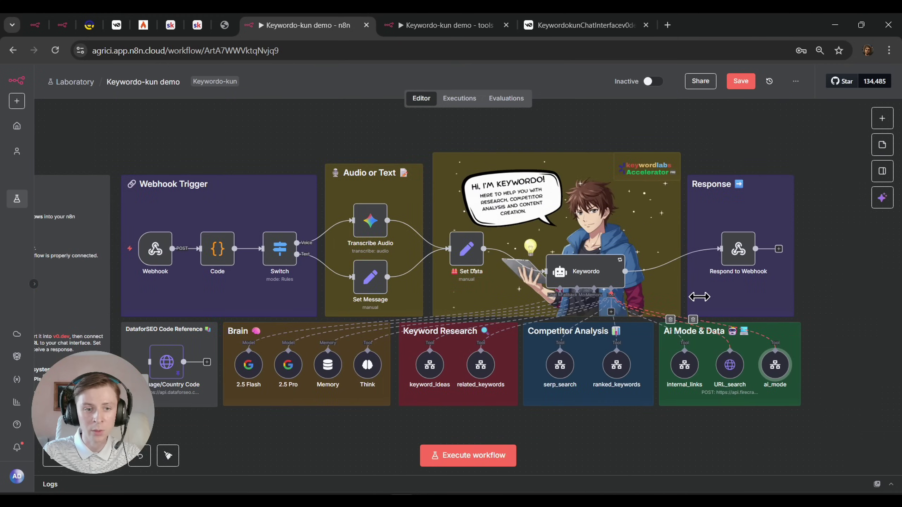
click(740, 84)
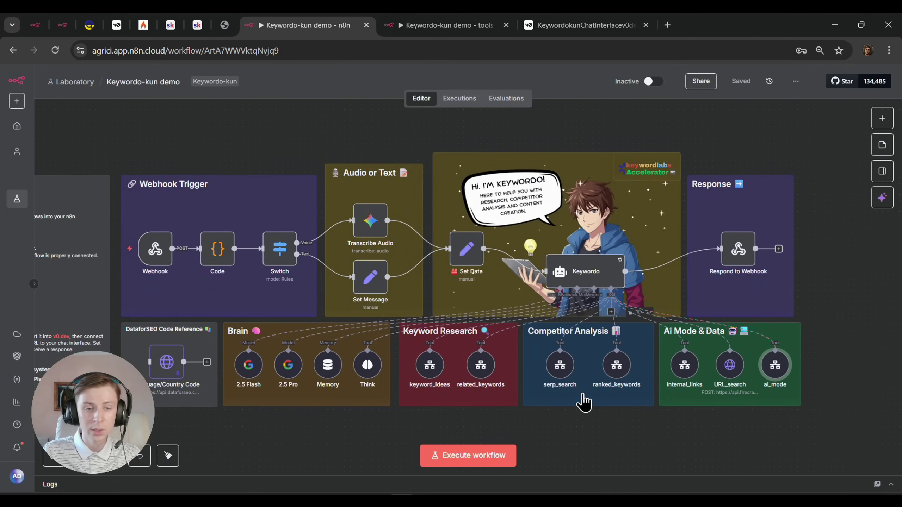
Check the Transcribe Audio node's settings and its Google Gemini API credential, including the host and API key fields
scroll(369, 221, up, 3)
double_click(368, 227)
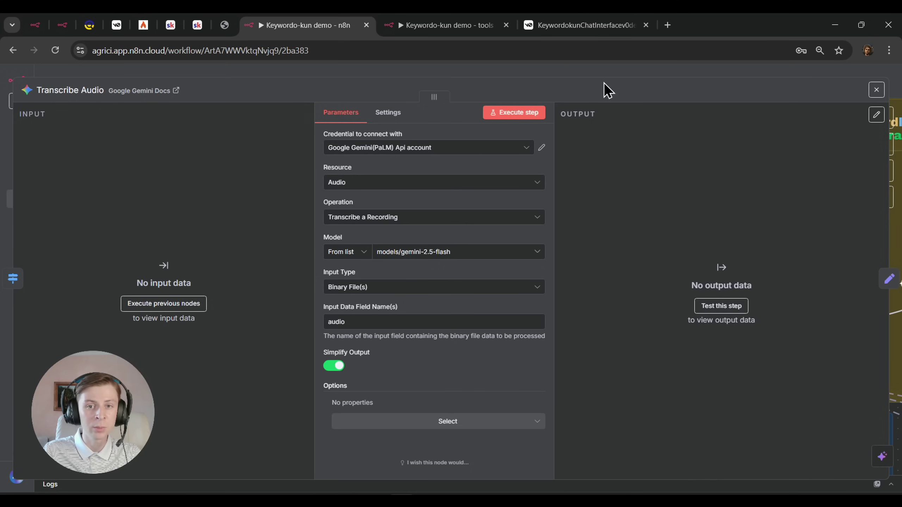
click(539, 147)
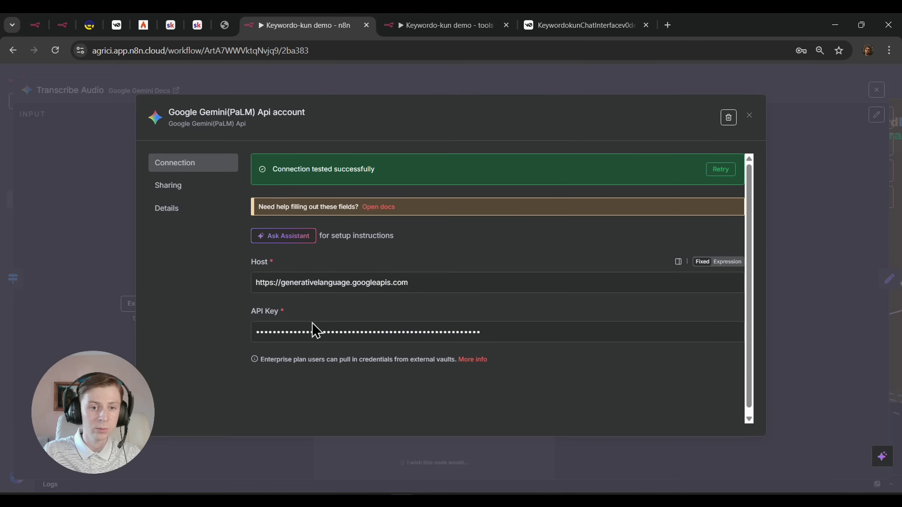
click(312, 325)
click(580, 86)
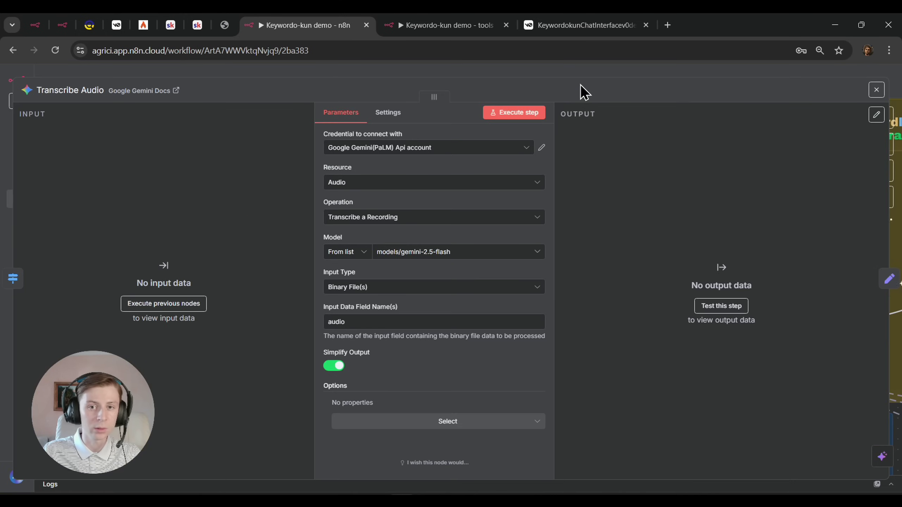
click(631, 73)
drag(304, 390, 557, 318)
scroll(556, 318, down, 3)
scroll(639, 343, down, 3)
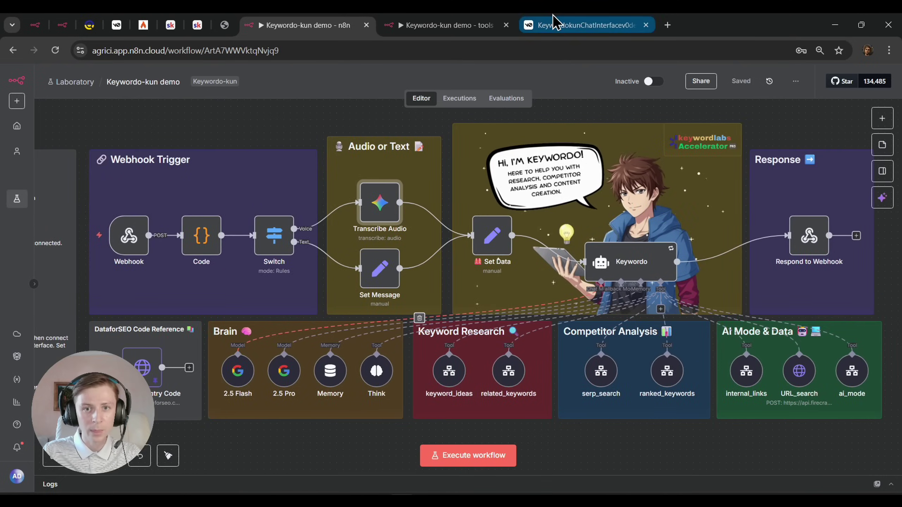
Open the linked tools sub-workflow from the related_keywords tool and close the older browser tab showing that same workflow
click(554, 25)
click(306, 24)
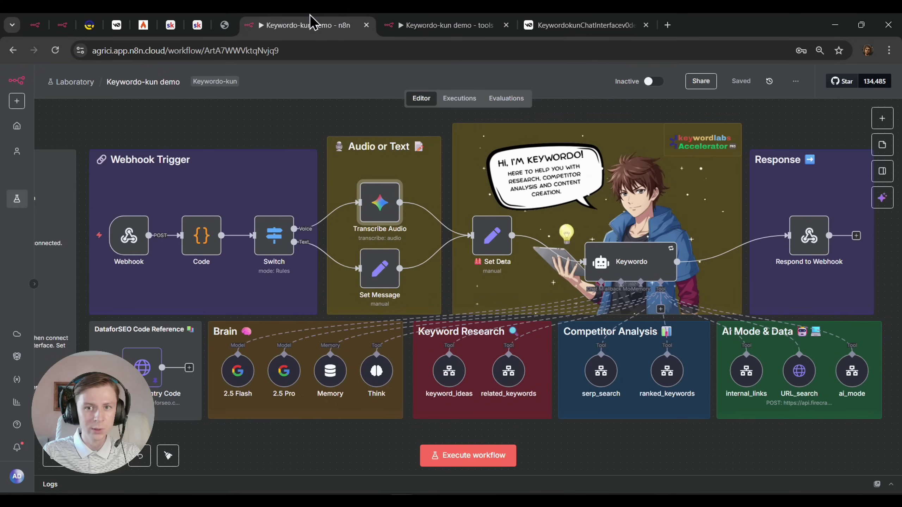
double_click(504, 375)
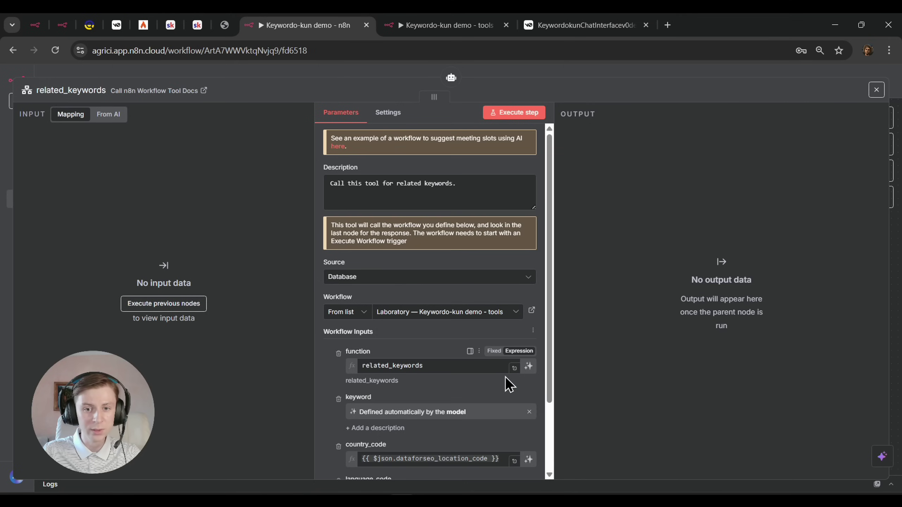
click(532, 311)
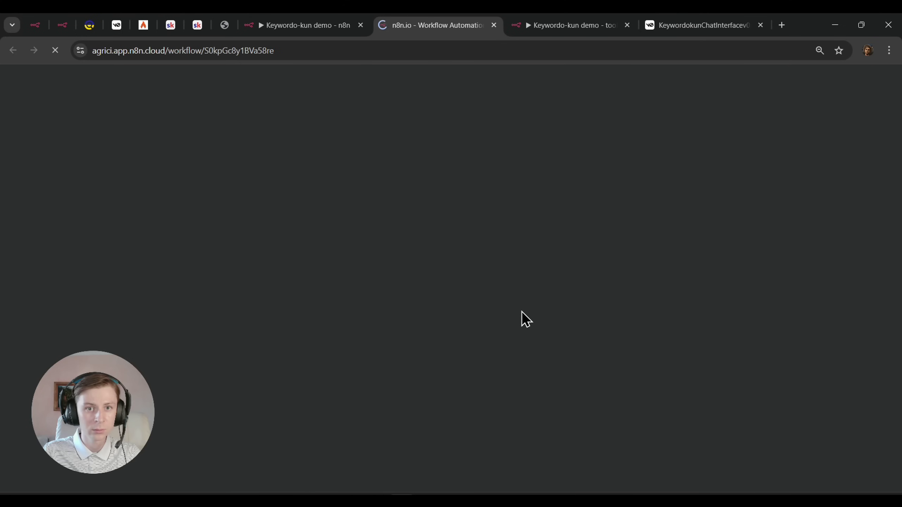
click(553, 22)
click(454, 22)
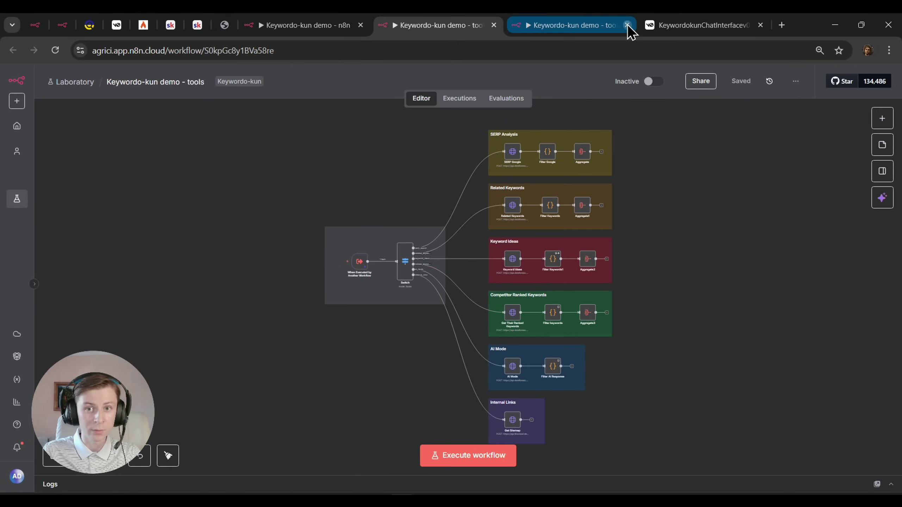
click(628, 25)
Examine the tools workflow's branches, from SERP Analysis through keyword research, competitor keywords and AI Mode to Internal Links
scroll(564, 231, up, 5)
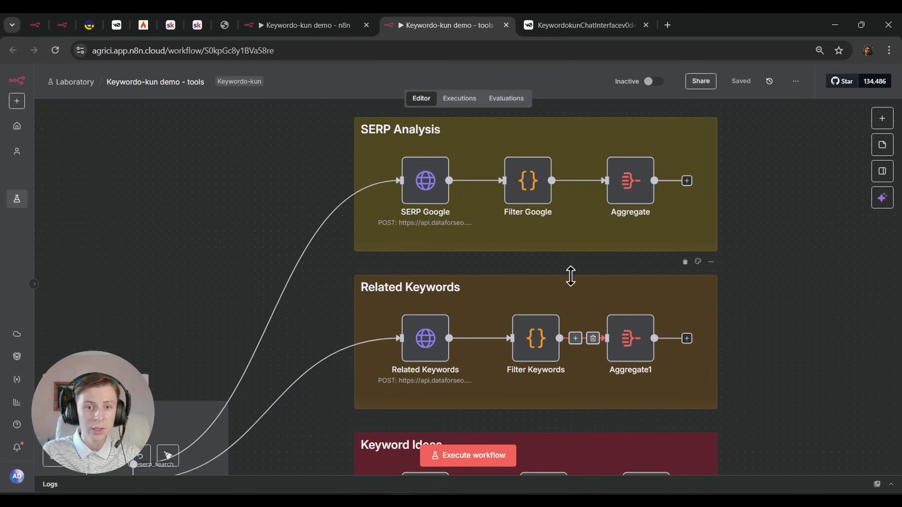
scroll(447, 353, up, 3)
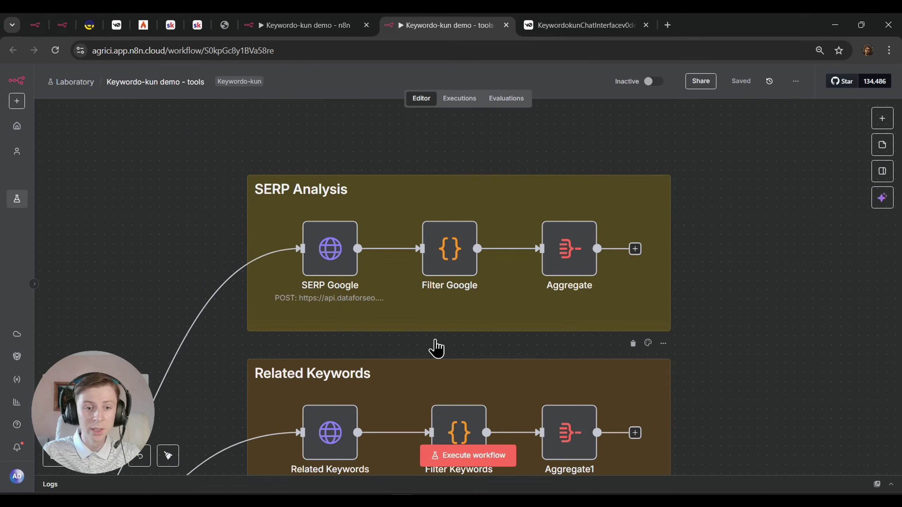
scroll(434, 348, down, 10)
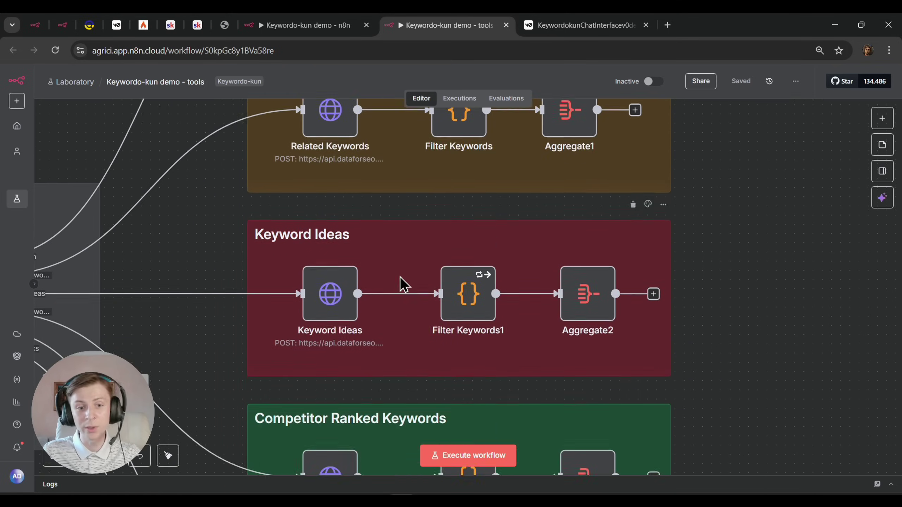
scroll(401, 284, down, 9)
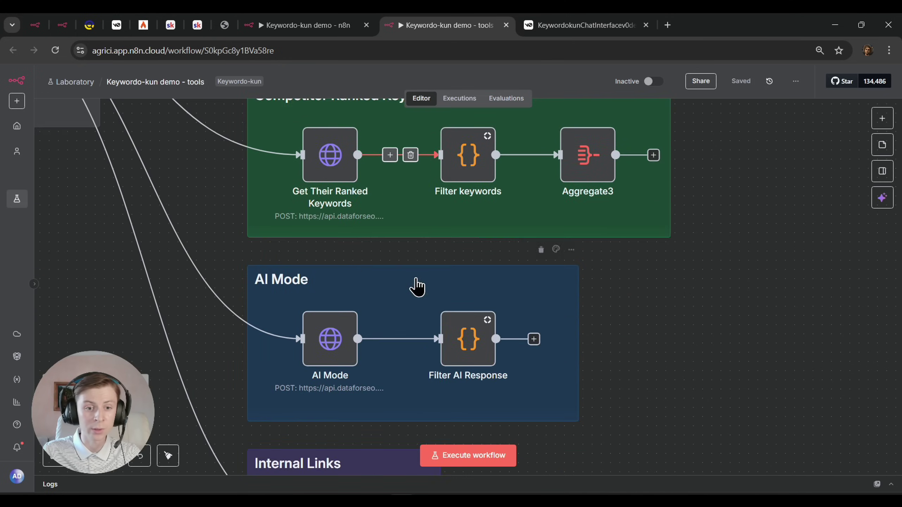
scroll(417, 287, down, 4)
scroll(378, 305, up, 20)
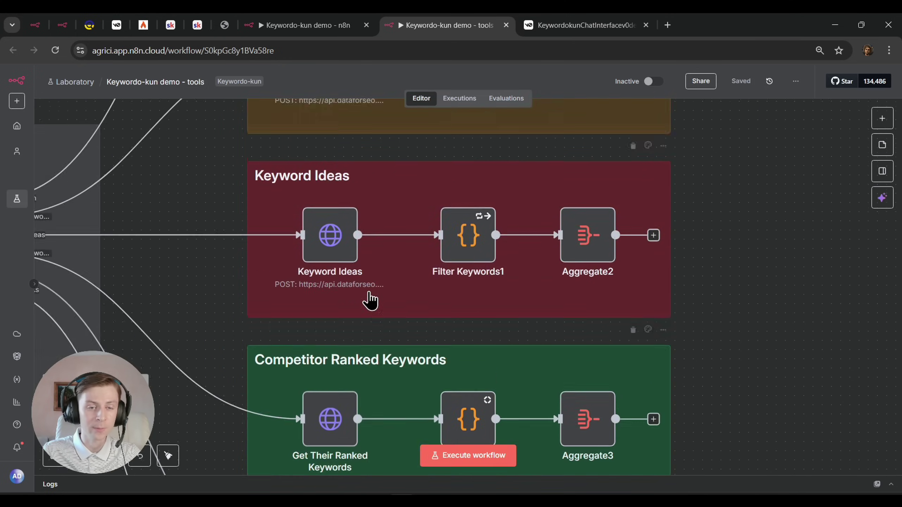
scroll(361, 315, down, 5)
scroll(368, 288, up, 3)
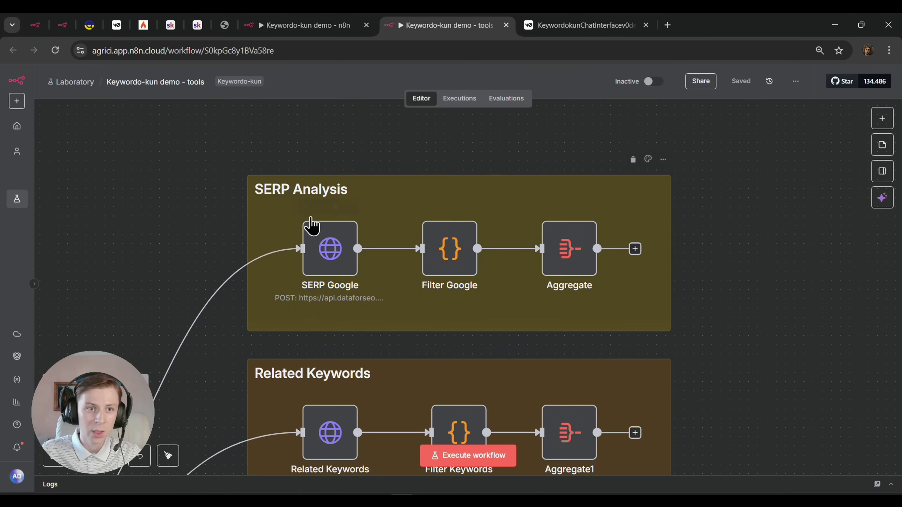
scroll(256, 188, down, 3)
drag(363, 304, 495, 245)
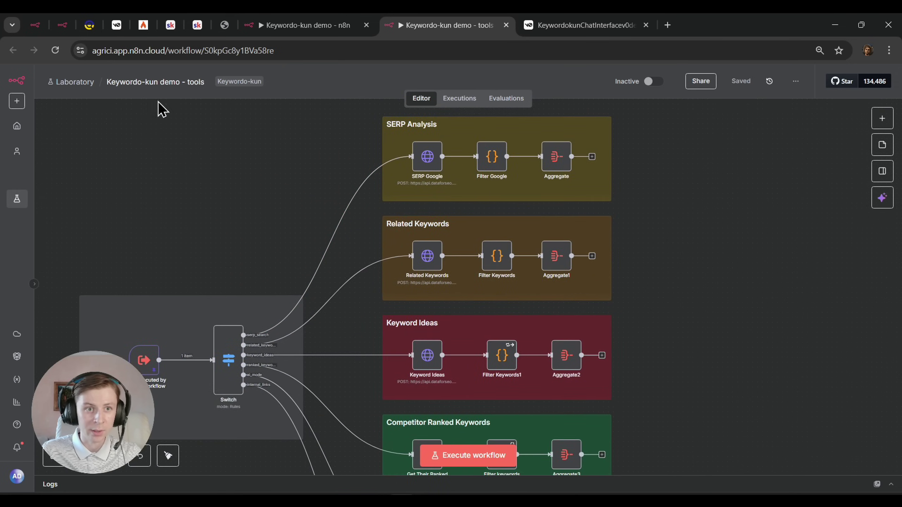
Switch to DataForSEO, open the SERP API playground and look over the available search engine types
click(89, 26)
click(744, 76)
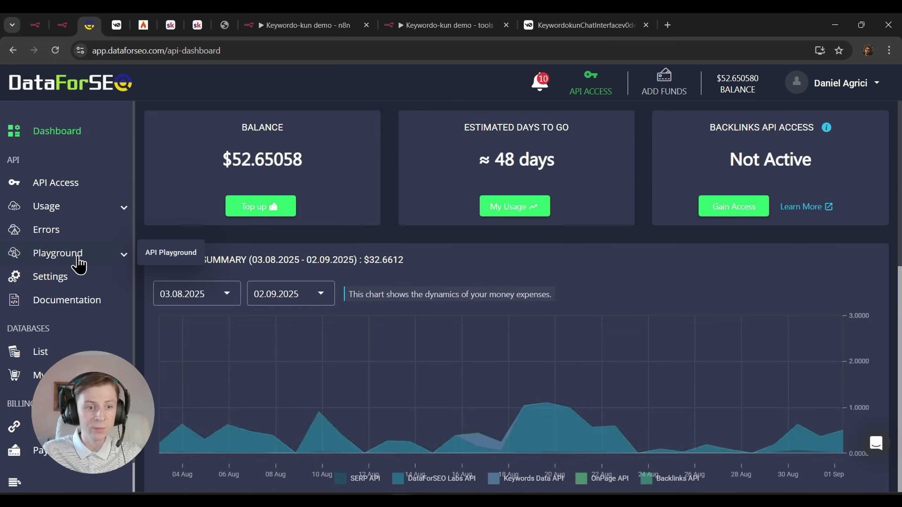
click(77, 263)
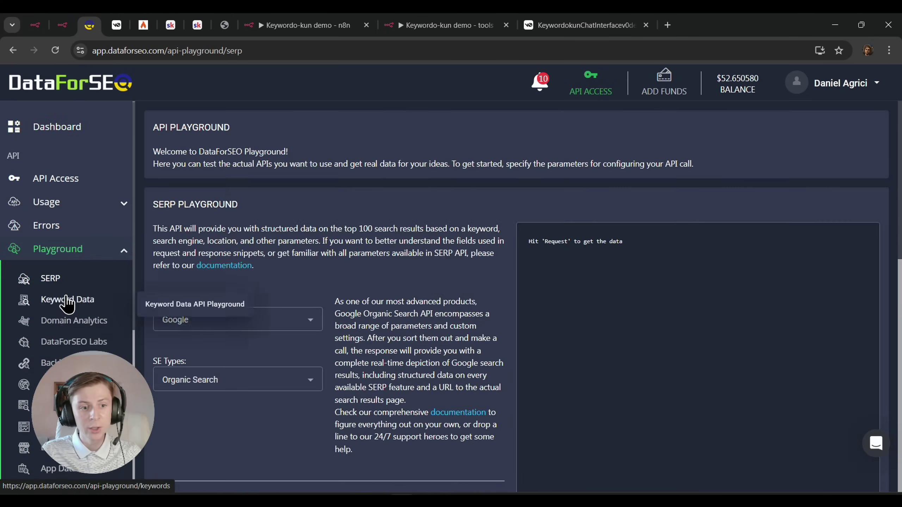
scroll(64, 302, down, 3)
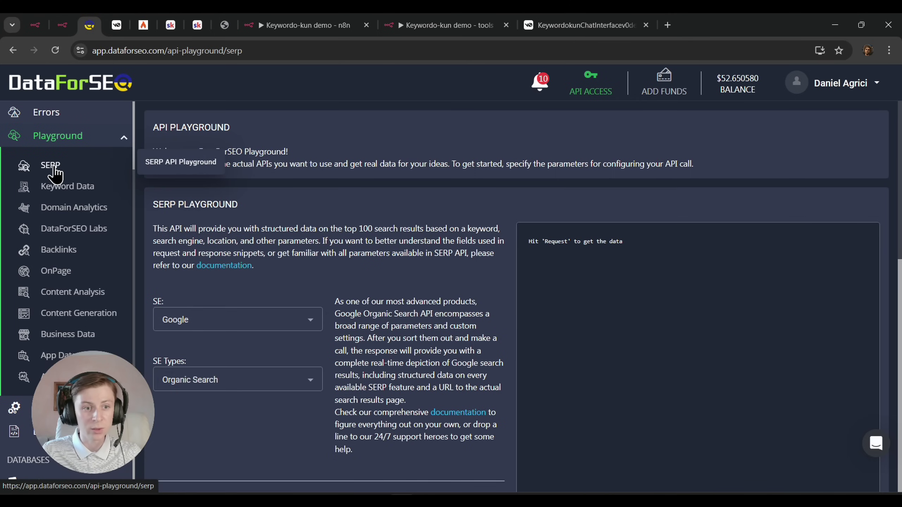
scroll(295, 312, down, 3)
click(240, 261)
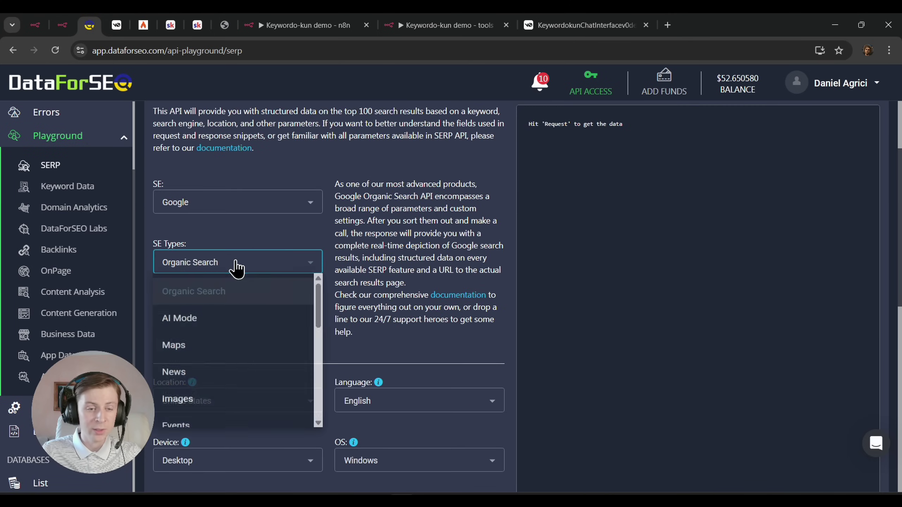
click(238, 265)
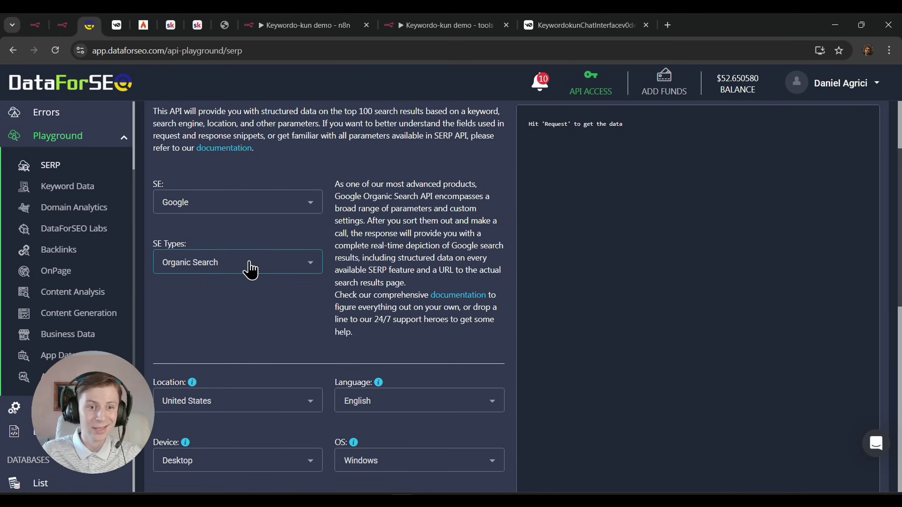
Request Google organic search data for the keyword "shower filters" and examine the returned JSON
scroll(403, 258, down, 12)
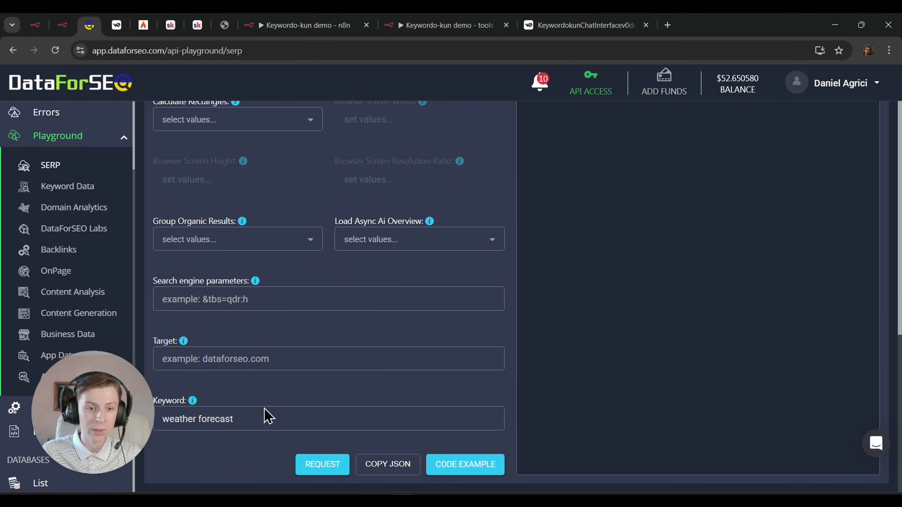
triple_click(266, 416)
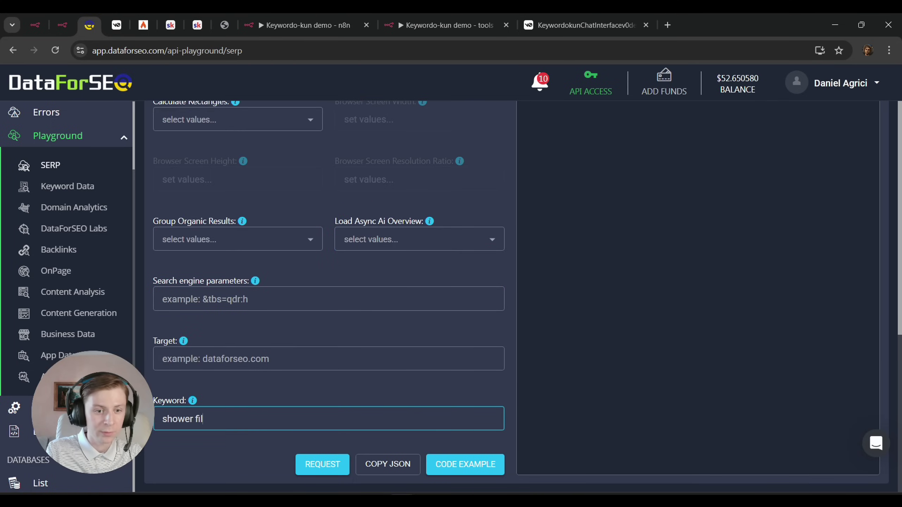
click(314, 468)
scroll(355, 227, up, 4)
scroll(714, 244, up, 6)
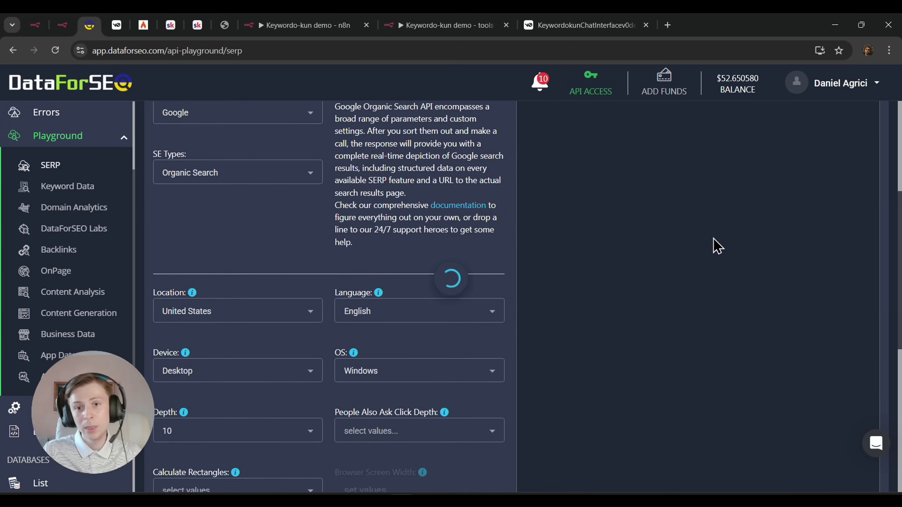
scroll(740, 300, down, 5)
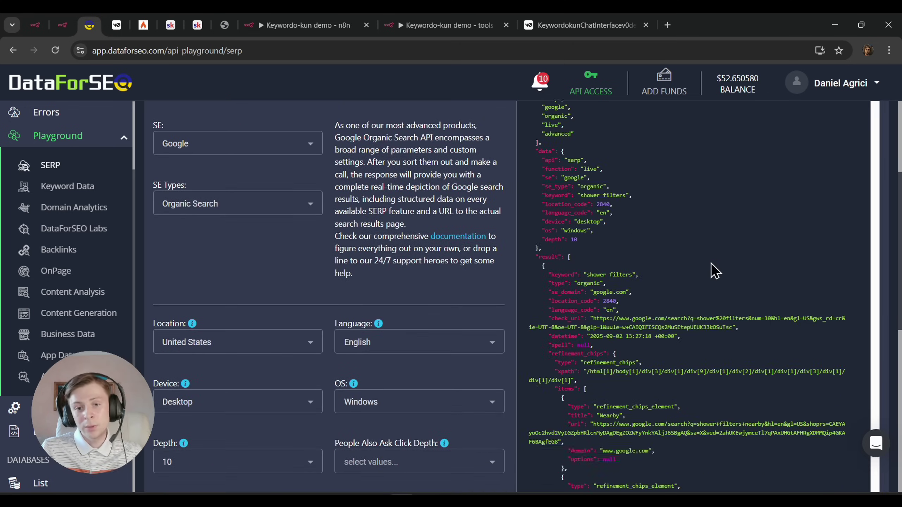
scroll(715, 270, down, 10)
scroll(715, 270, down, 10)
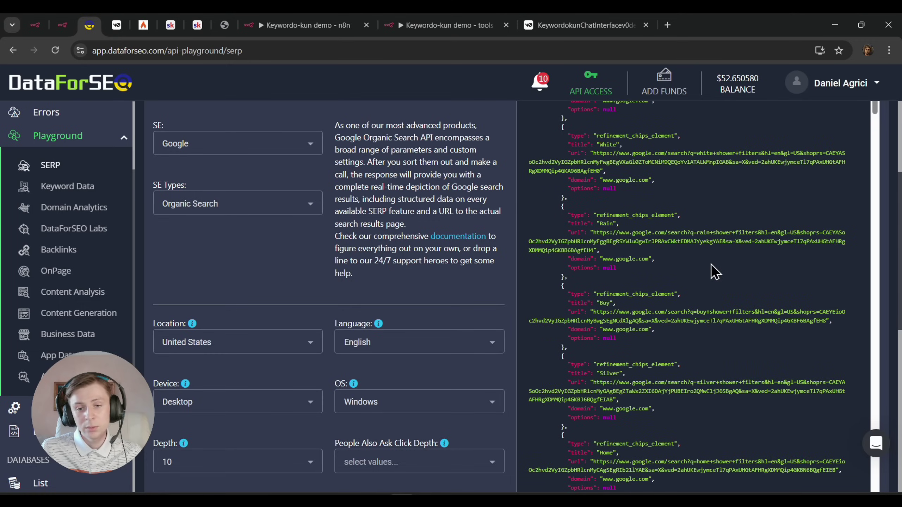
Examine the rest of the "shower filters" JSON response, from the refinement chips through products and organic results to the AI overview
scroll(583, 264, down, 15)
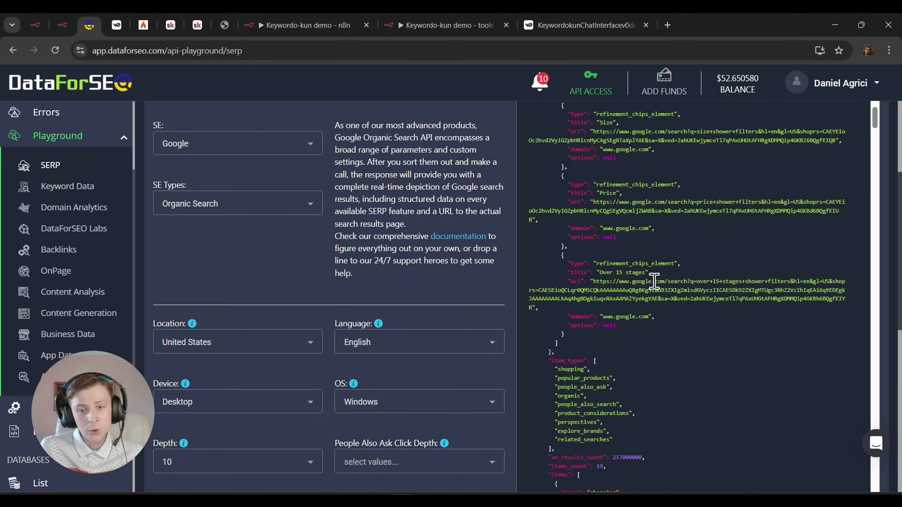
scroll(656, 292, down, 15)
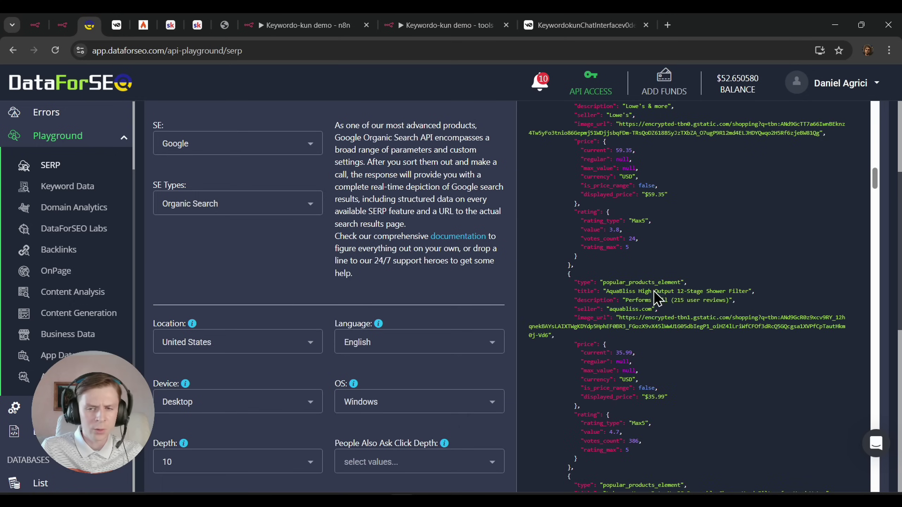
scroll(656, 292, down, 15)
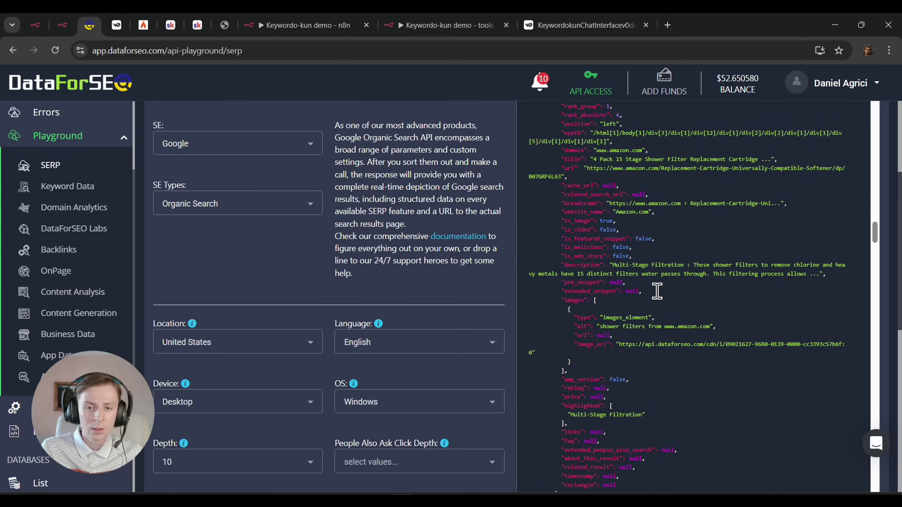
scroll(656, 293, down, 15)
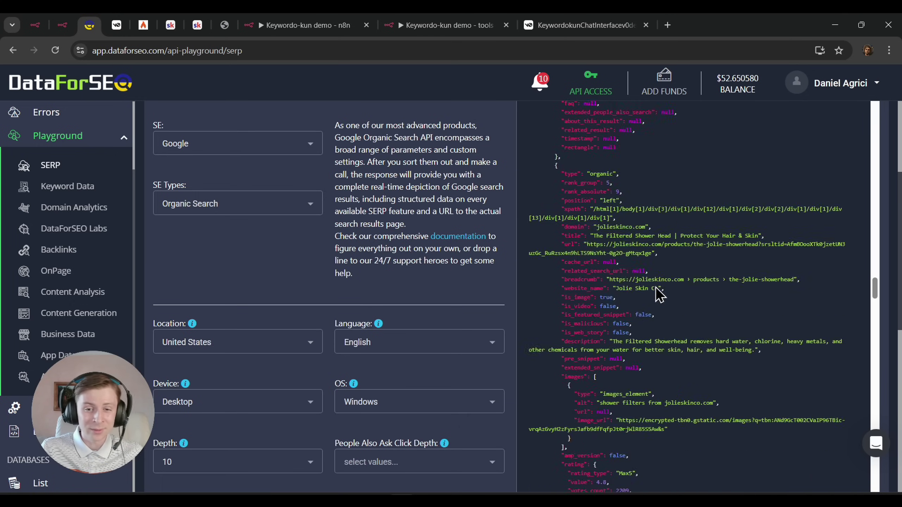
scroll(656, 293, down, 15)
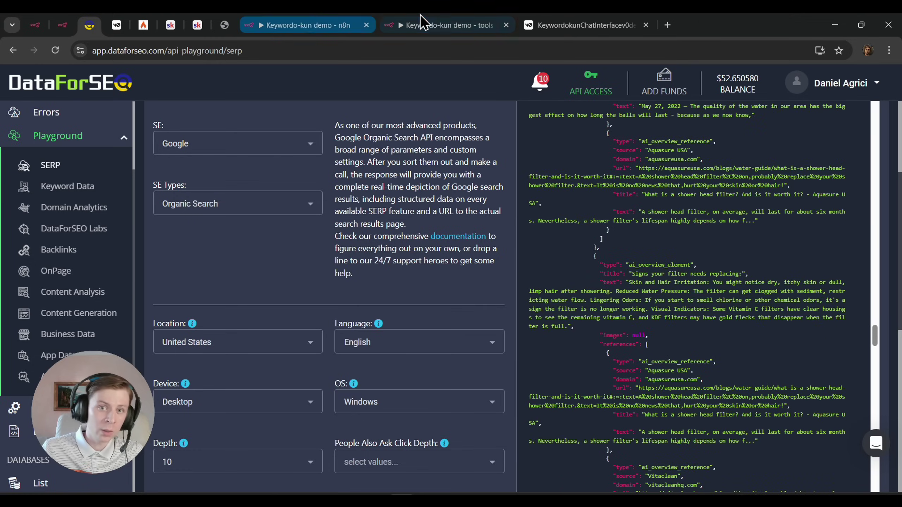
Check the demo tools workflow and the v0 chat interface, and set the search engine type in the DataForSEO SERP playground to AI Mode
click(446, 26)
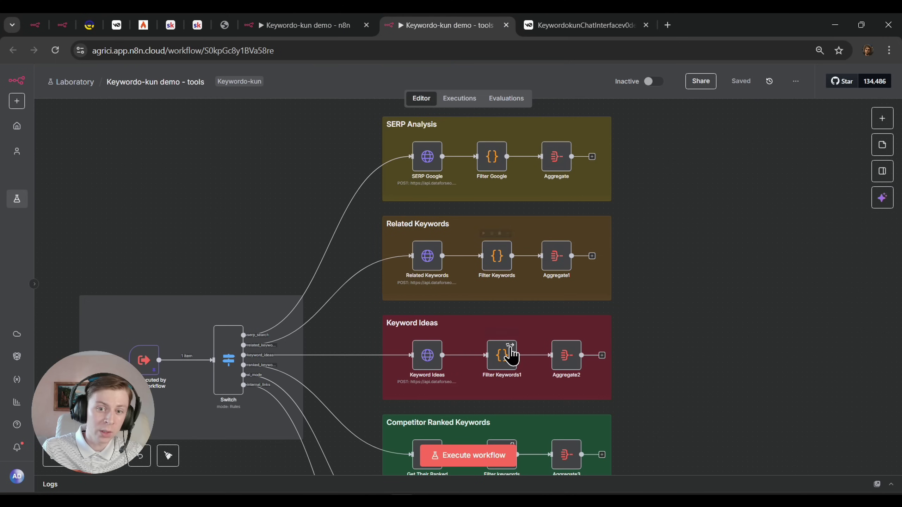
click(561, 16)
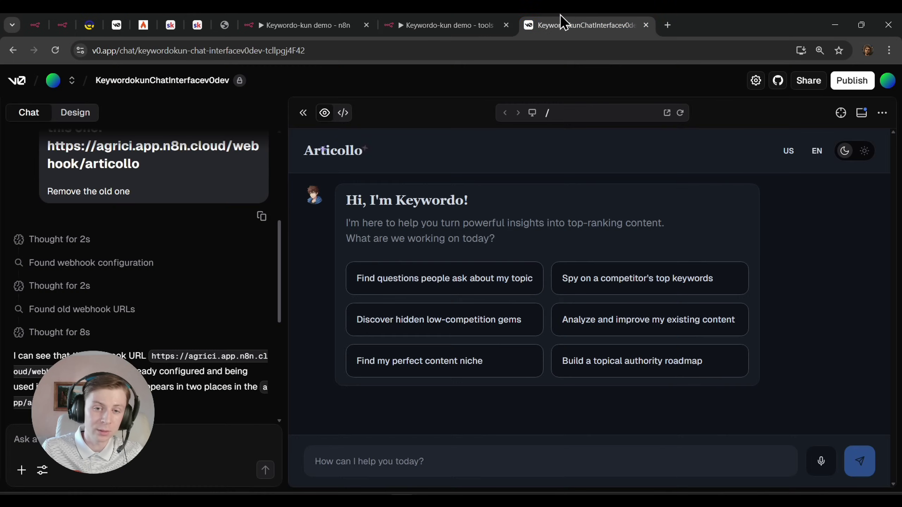
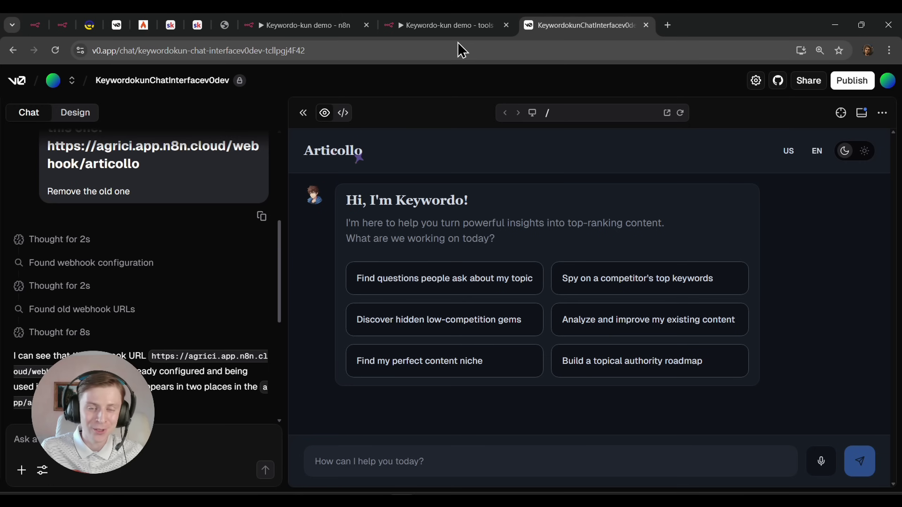
click(89, 25)
click(209, 210)
click(191, 268)
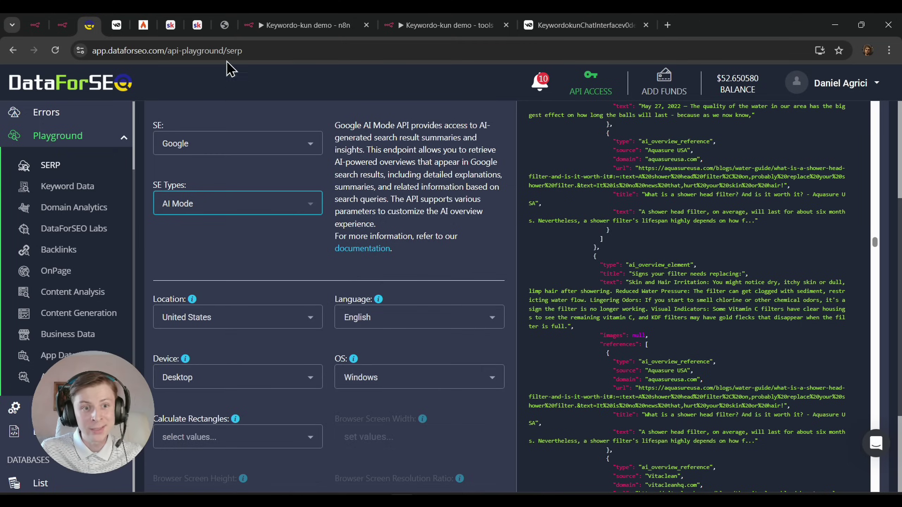
Open Google in a new browser tab and enter its AI Mode
click(225, 25)
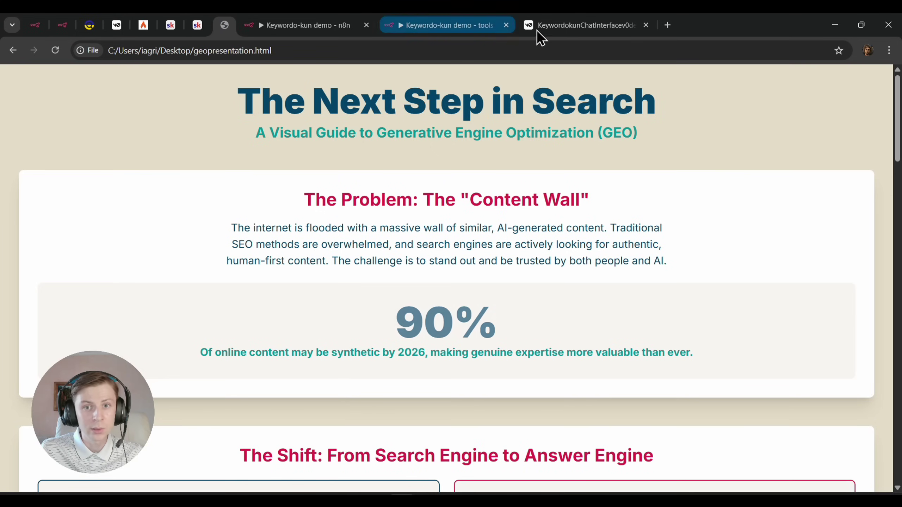
click(668, 25)
text(gemini.google.com)
key(Return)
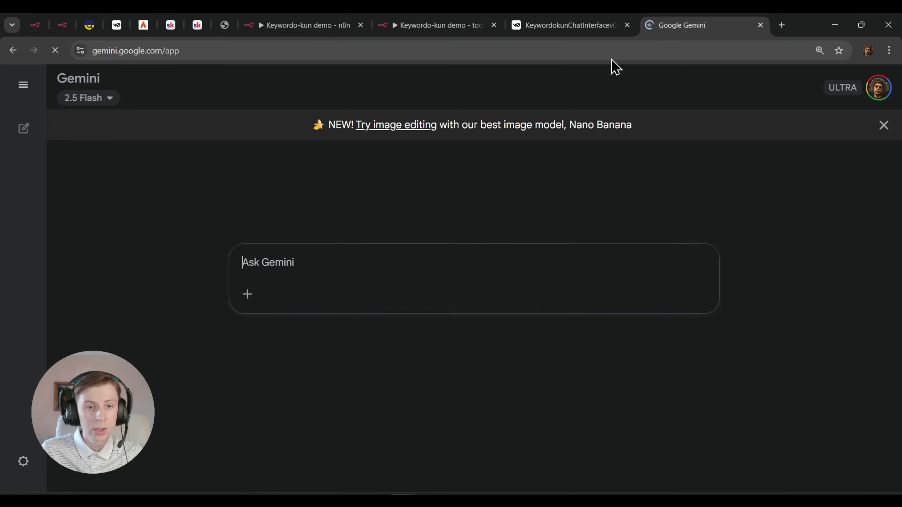
click(575, 54)
text(goo)
key(Return)
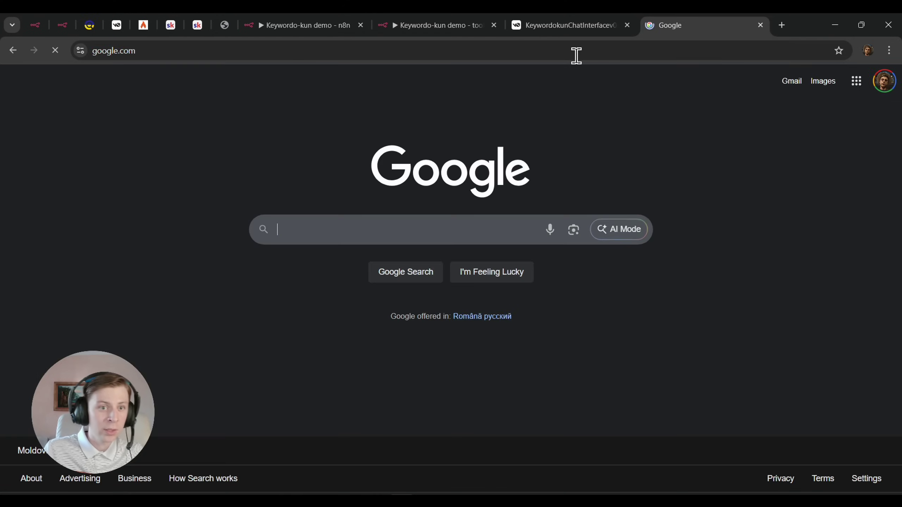
click(622, 231)
Compare DataForSEO's AI Mode settings and the AI Mode branch in n8n with Google's page, and close the Google tab
click(89, 25)
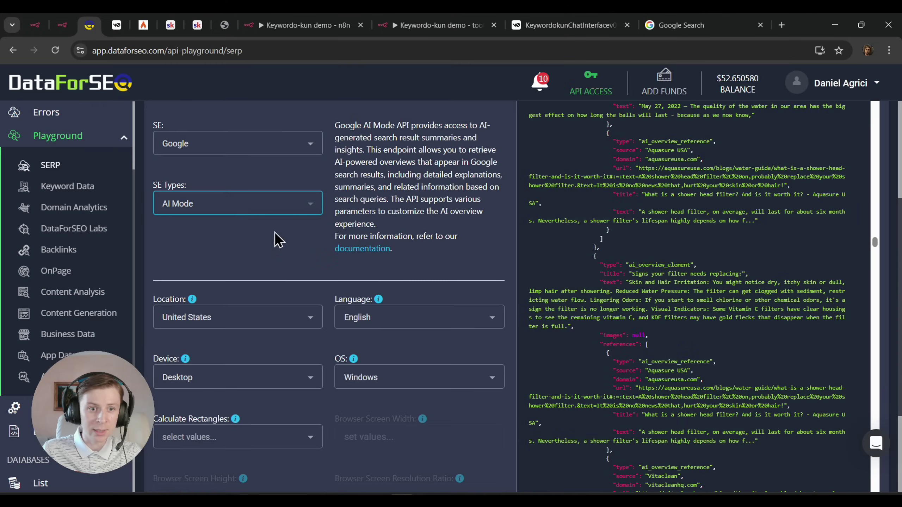
click(66, 24)
scroll(511, 348, down, 3)
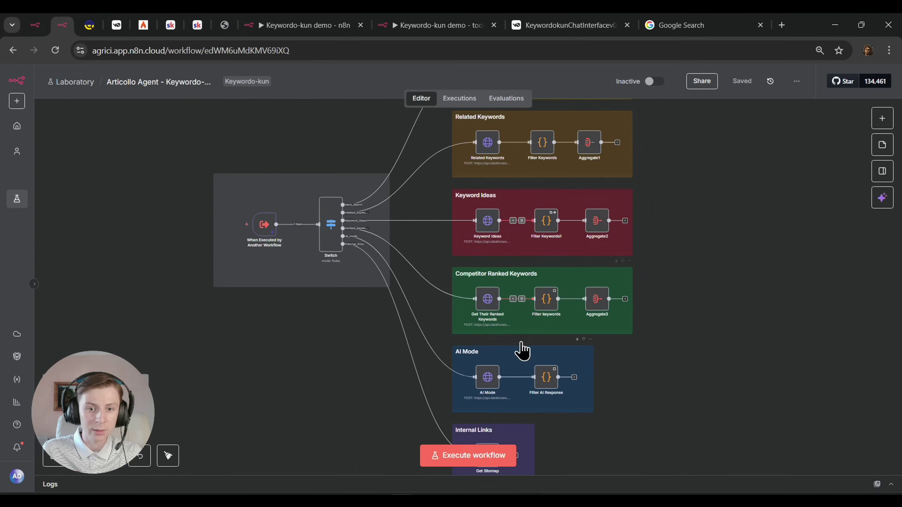
click(670, 23)
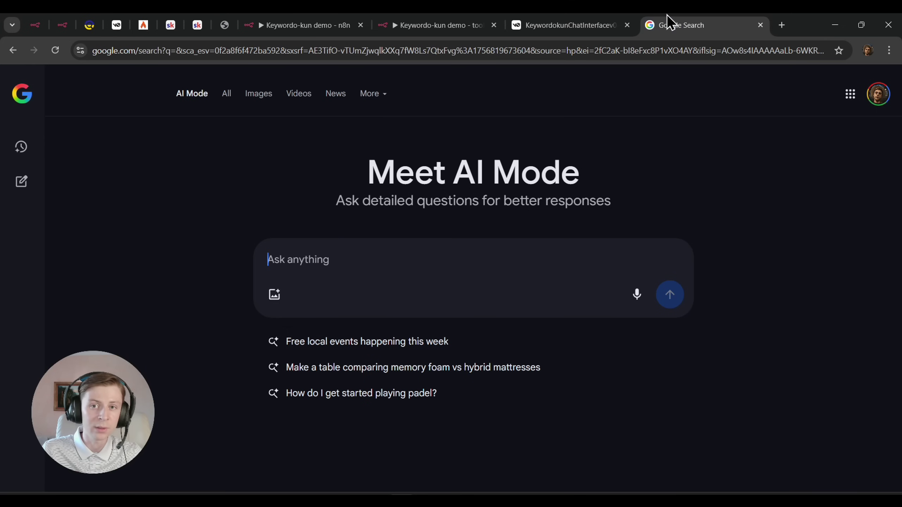
key(ctrl+w)
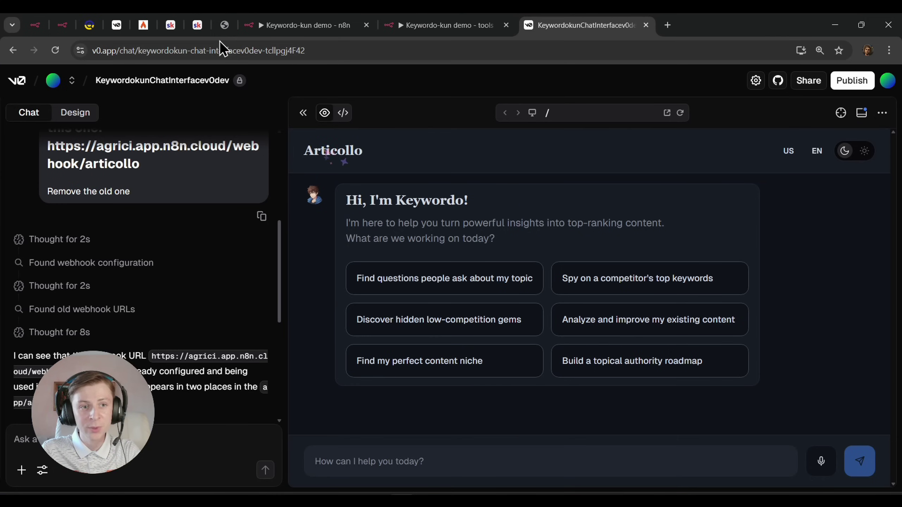
Open the SERP Google node in the Articollo Agent tools workflow and review its URL, authentication and JSON body
click(89, 26)
click(63, 25)
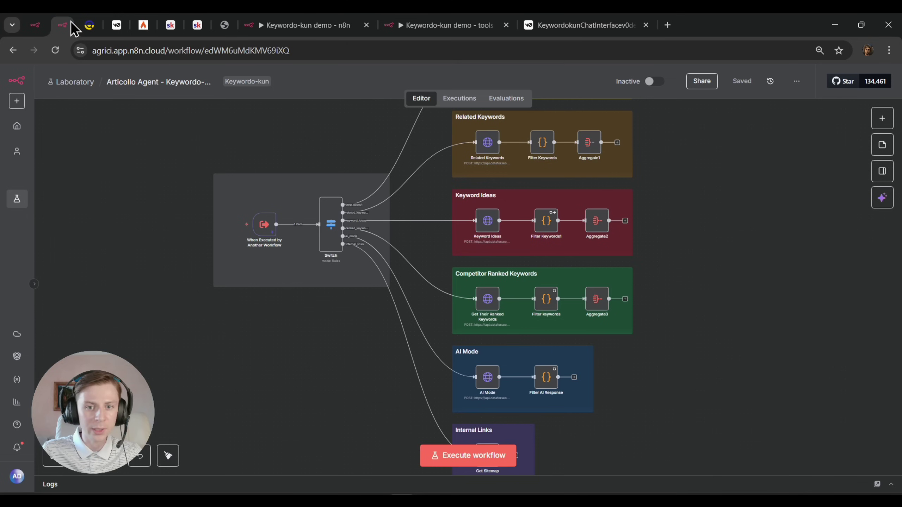
scroll(444, 231, up, 5)
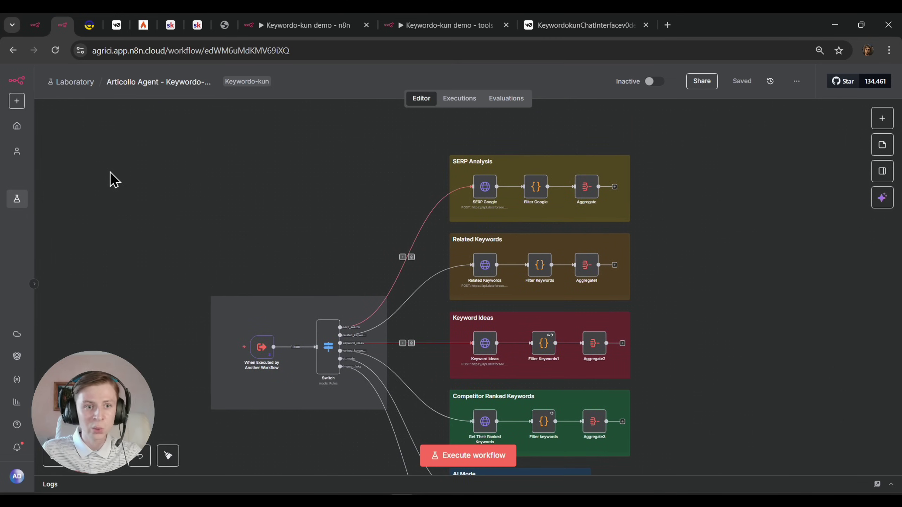
drag(460, 317, 441, 279)
scroll(429, 258, up, 4)
drag(474, 199, 314, 357)
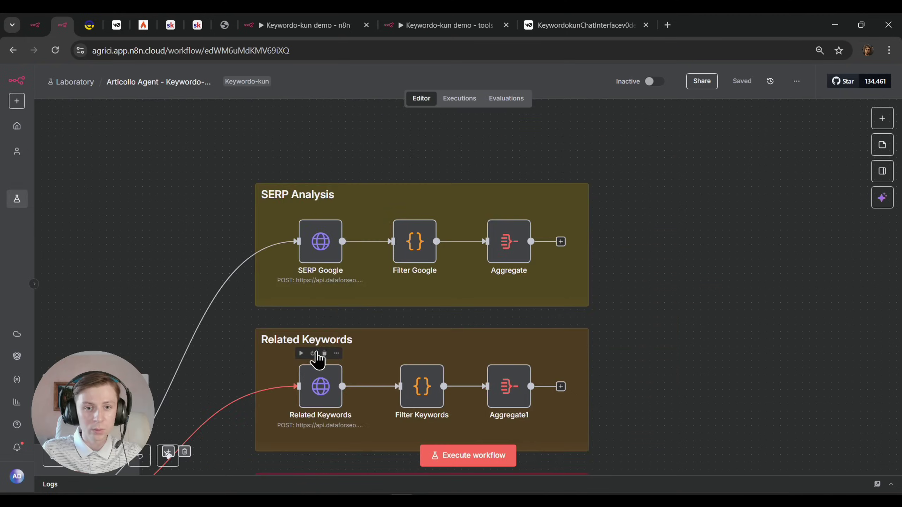
scroll(355, 312, up, 3)
scroll(396, 315, down, 3)
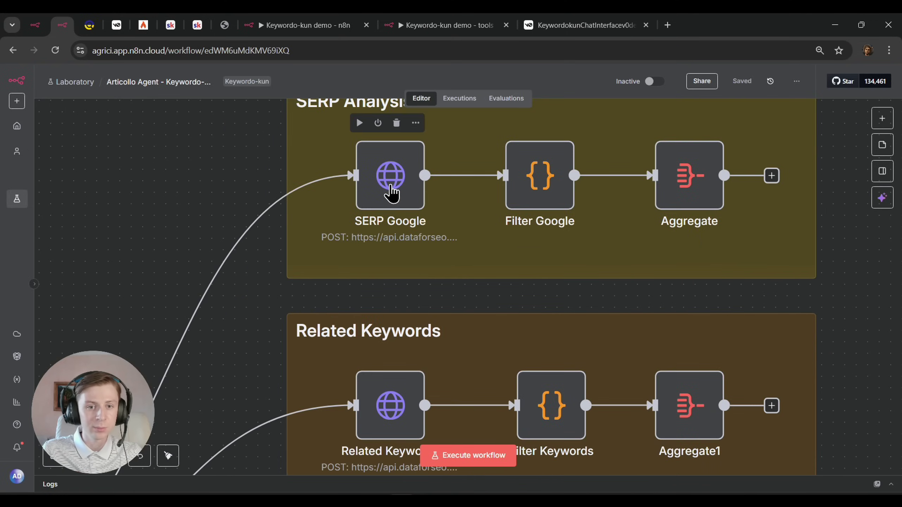
double_click(399, 180)
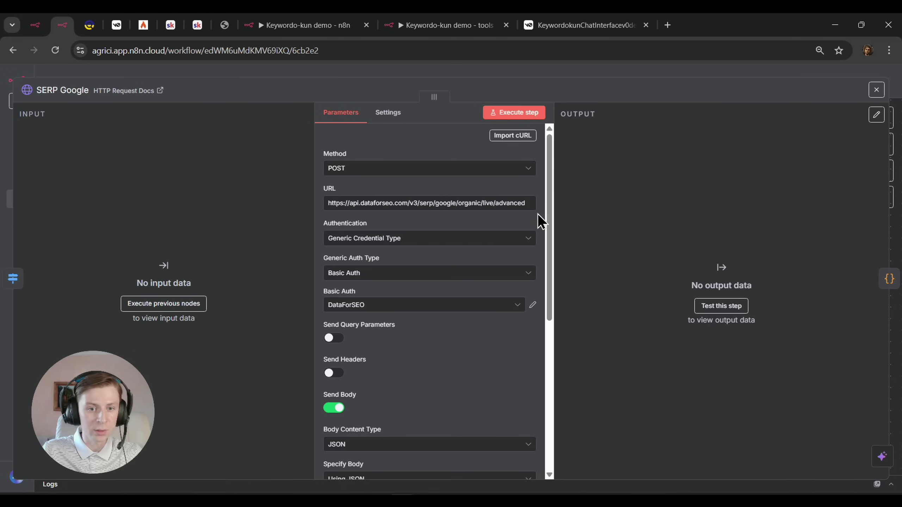
scroll(537, 215, down, 6)
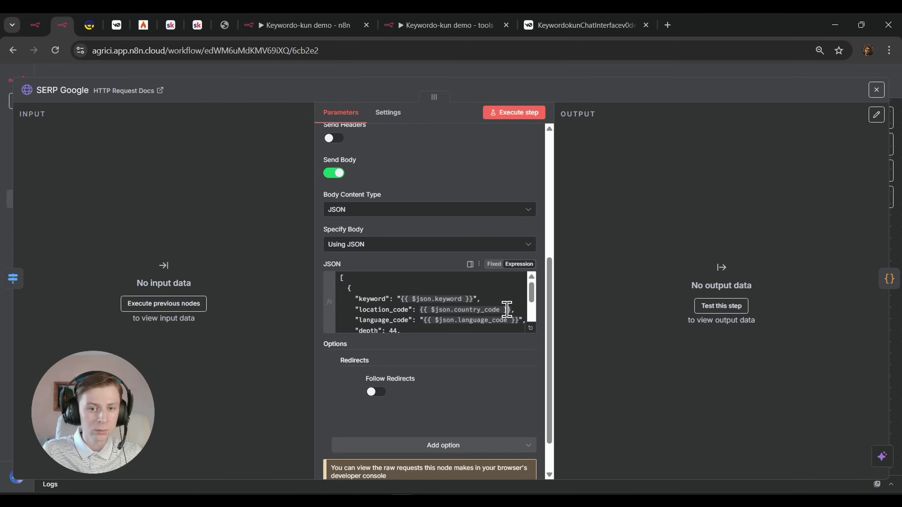
scroll(507, 309, down, 3)
scroll(509, 357, down, 2)
scroll(506, 360, up, 10)
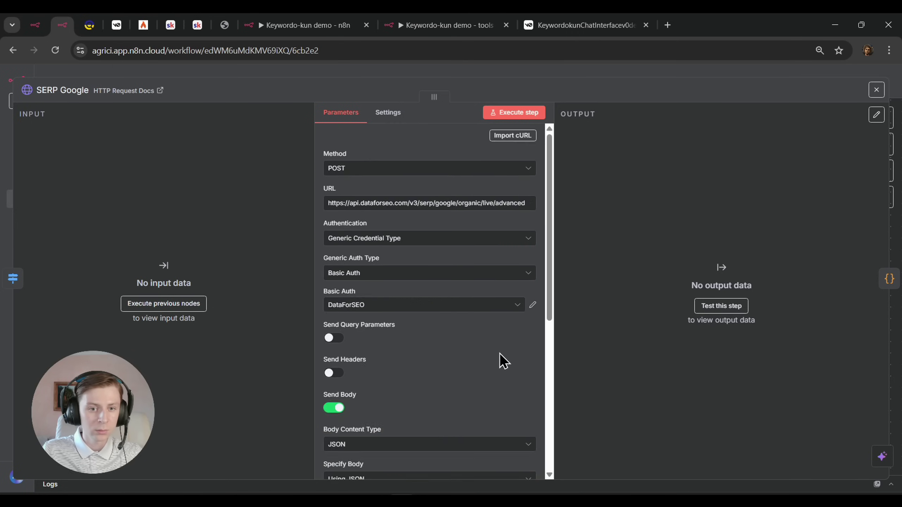
Open the SERP Google node's DataForSEO Basic Auth credential and highlight its user and password fields
click(532, 307)
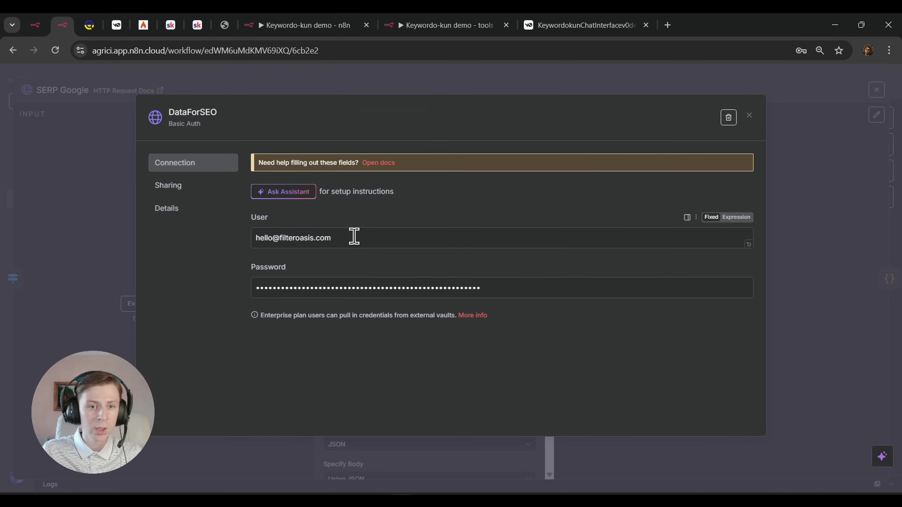
triple_click(387, 243)
double_click(509, 288)
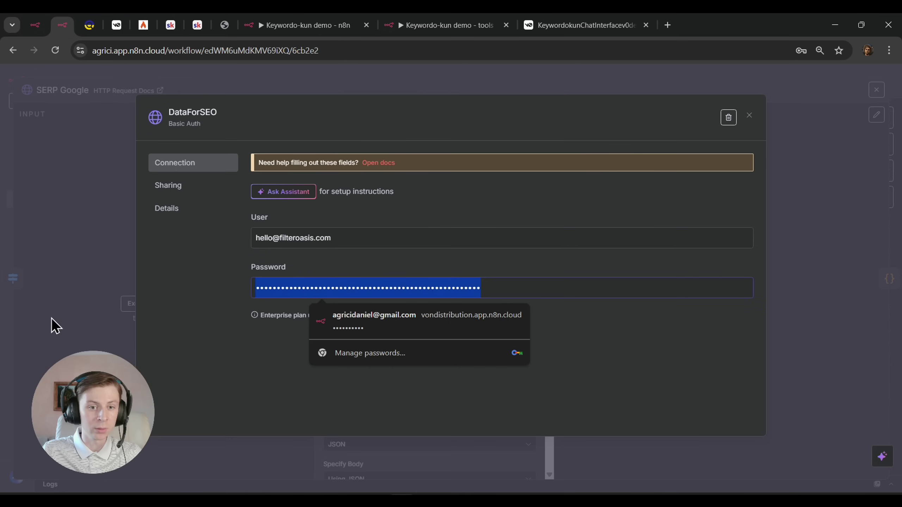
View the API login and password section on DataForSEO's API Access page, return to n8n and close the credential and the SERP Google node
click(89, 25)
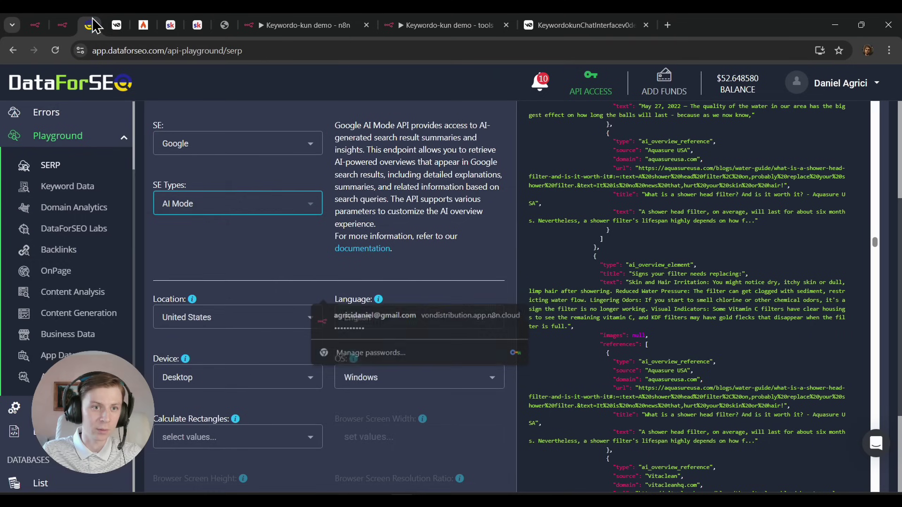
click(60, 182)
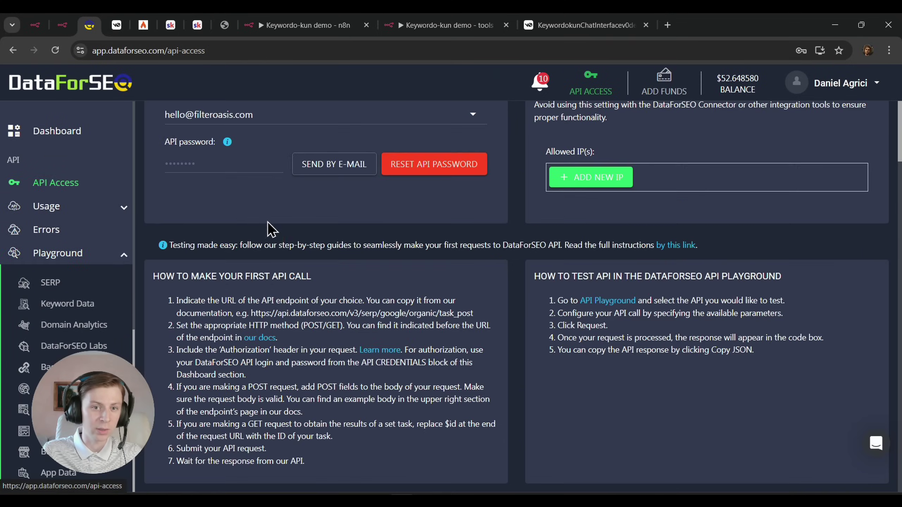
scroll(351, 295, up, 2)
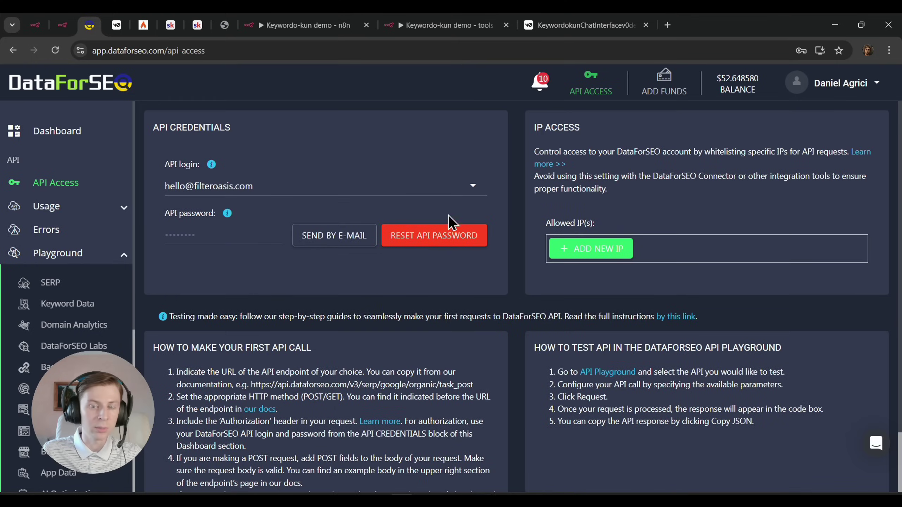
click(67, 24)
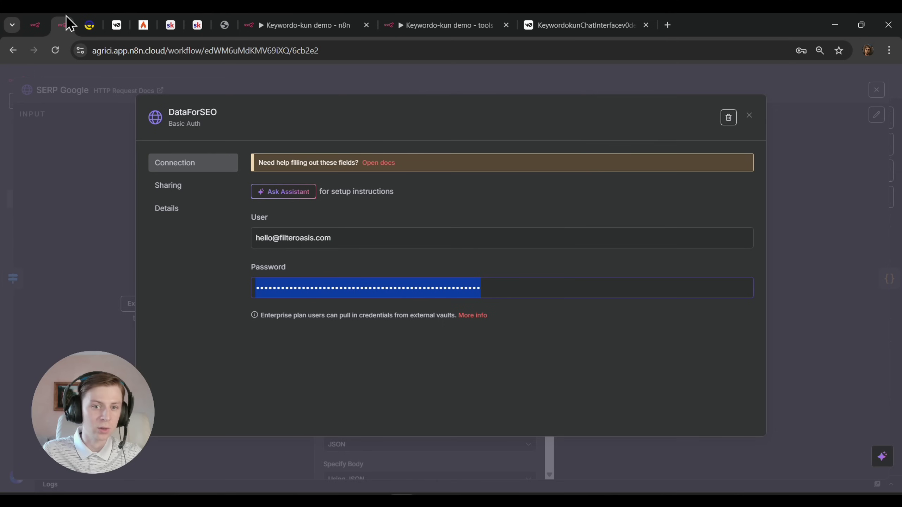
click(795, 94)
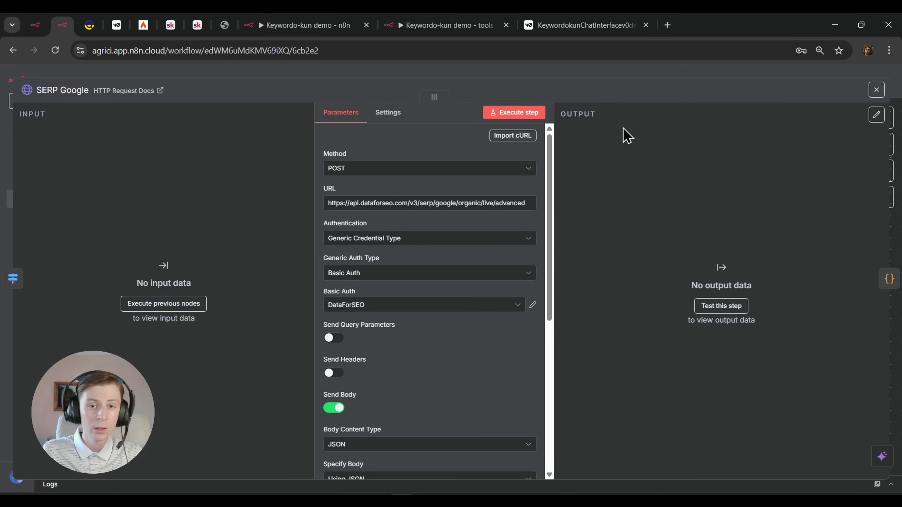
click(639, 76)
Open the Get Sitemap node in the Internal Links branch and select the firecrawl_api expression in its Authorization header value
scroll(584, 196, down, 5)
scroll(529, 221, down, 3)
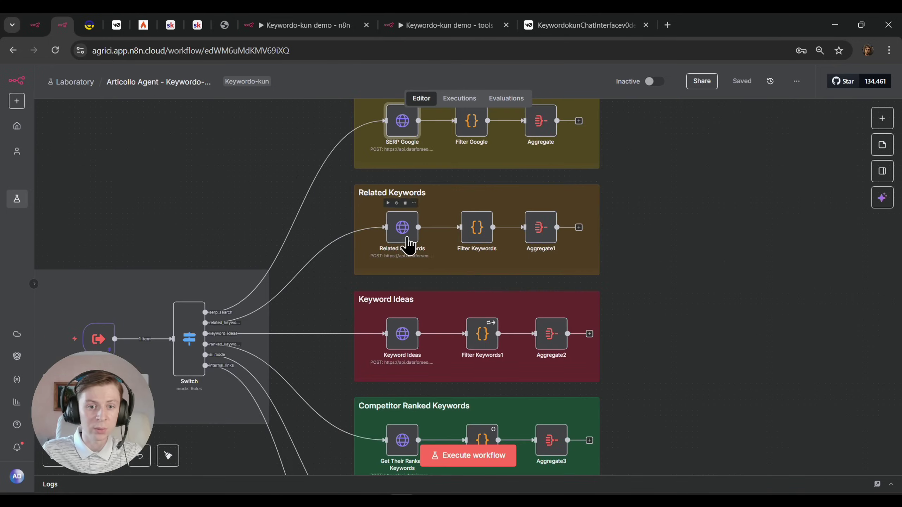
scroll(408, 246, down, 3)
scroll(458, 257, down, 3)
scroll(401, 309, down, 2)
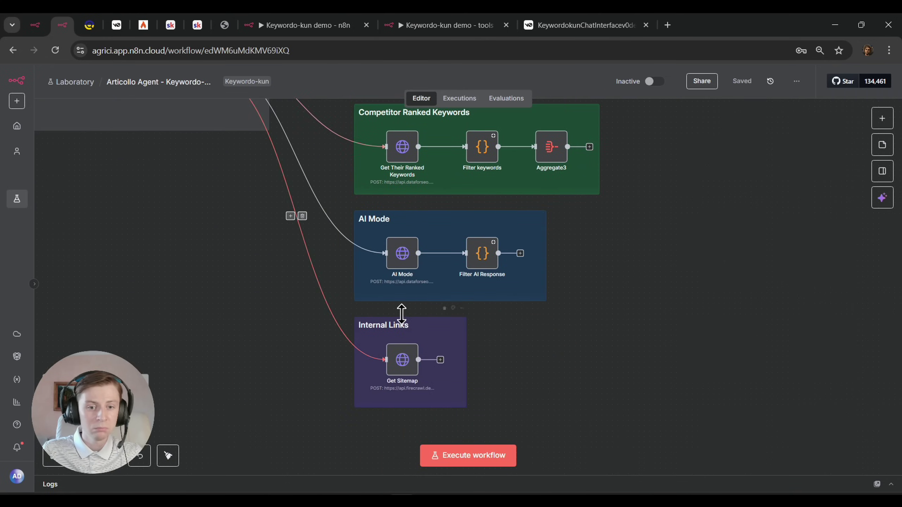
scroll(462, 378, up, 1)
scroll(444, 382, down, 1)
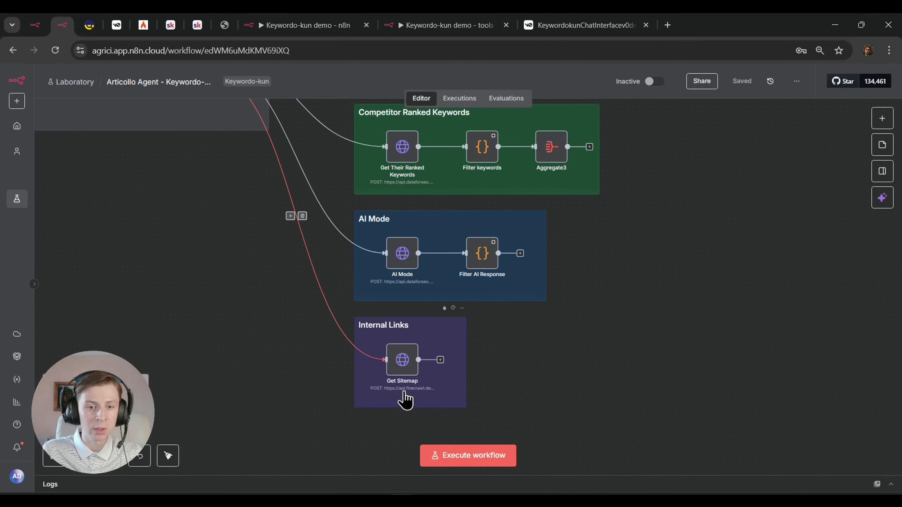
double_click(400, 360)
scroll(415, 357, down, 5)
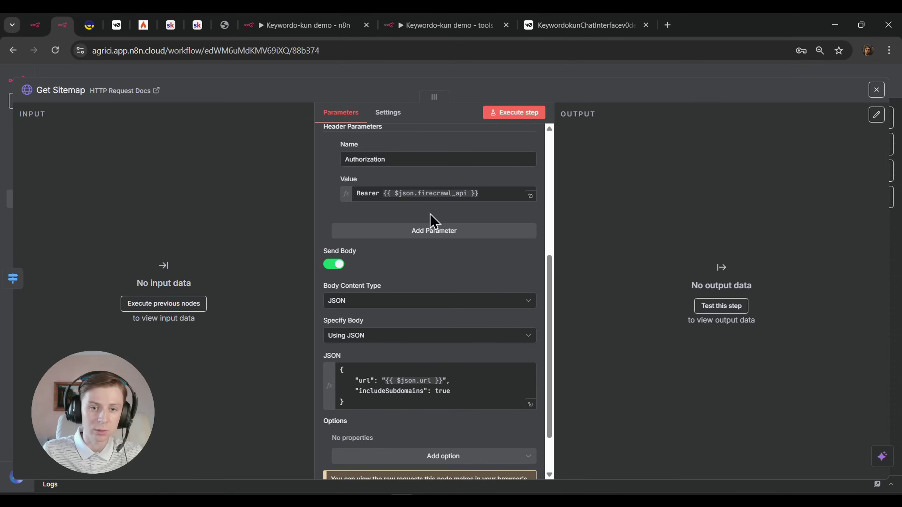
drag(386, 194, 621, 243)
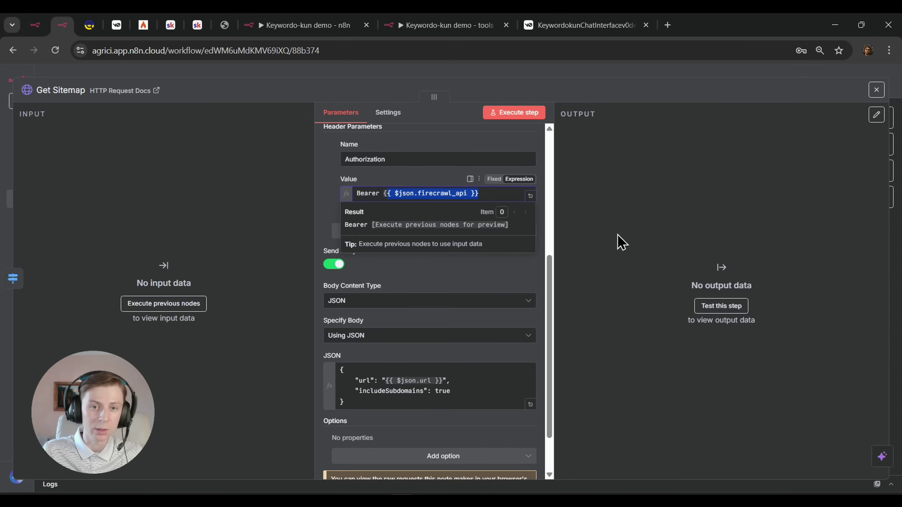
Close the Get Sitemap node, review the tool branches of the tools workflow and switch to the main Articollo agent workflow
click(633, 76)
scroll(387, 327, up, 10)
scroll(388, 323, down, 5)
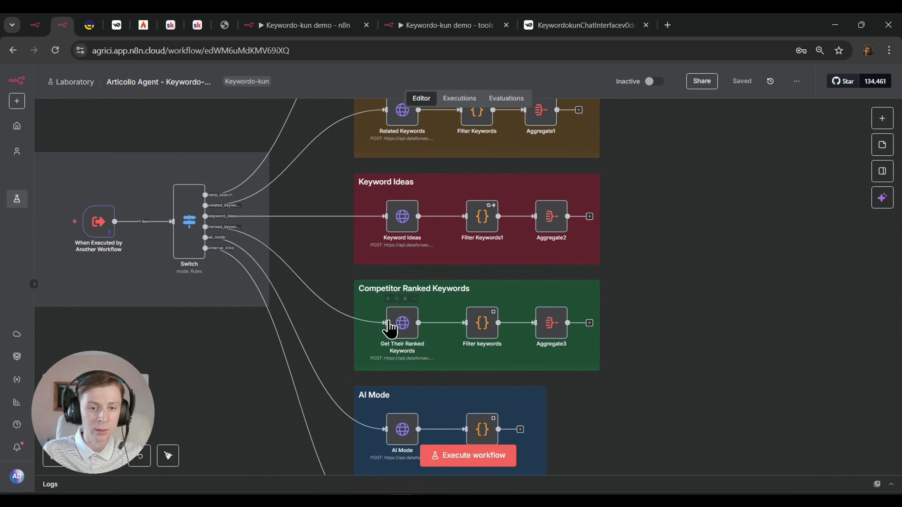
scroll(388, 328, down, 4)
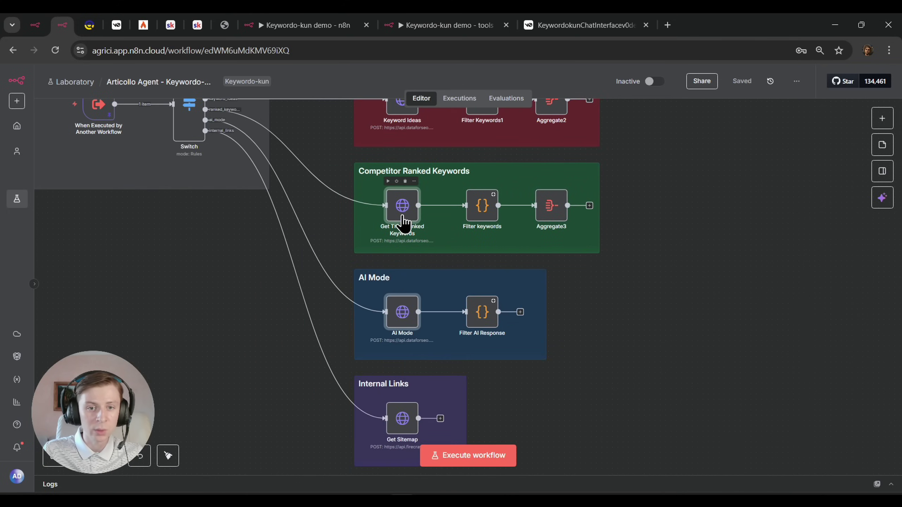
scroll(404, 213, up, 6)
scroll(405, 206, up, 3)
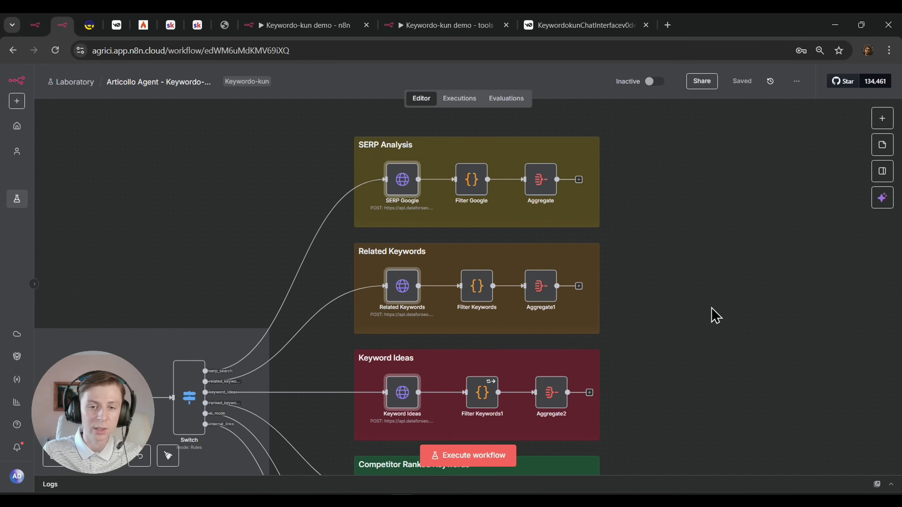
scroll(705, 285, down, 2)
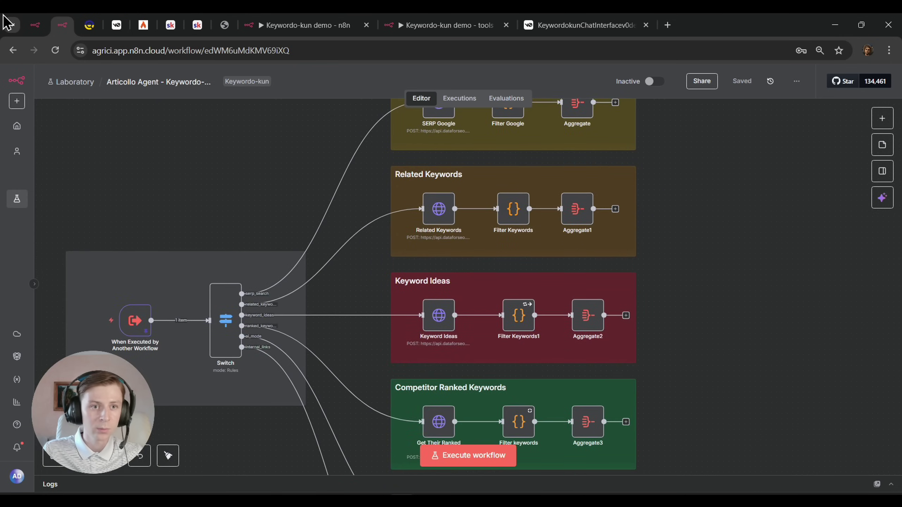
click(44, 21)
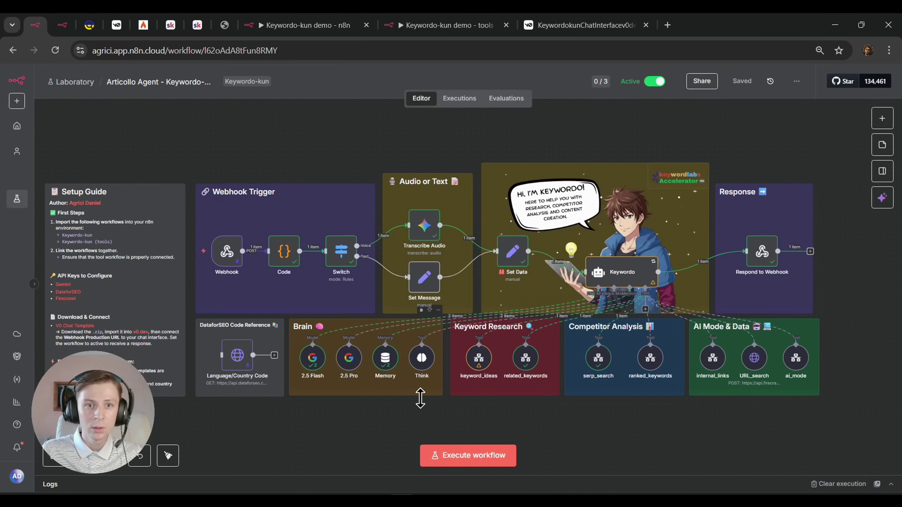
Switch to the KeywordokunChatInterfacev0dev project in v0 and send the test message "gi" in the Articollo chat preview
click(588, 24)
click(444, 463)
text(gi)
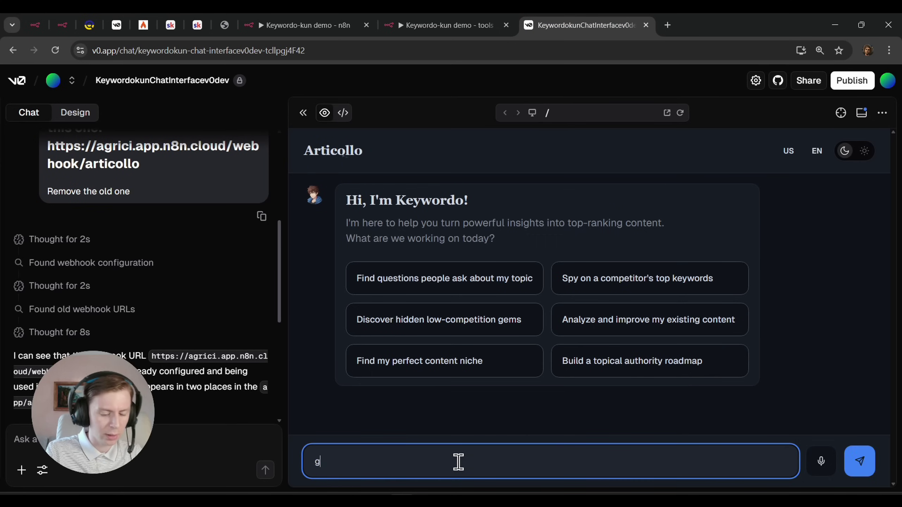
key(Return)
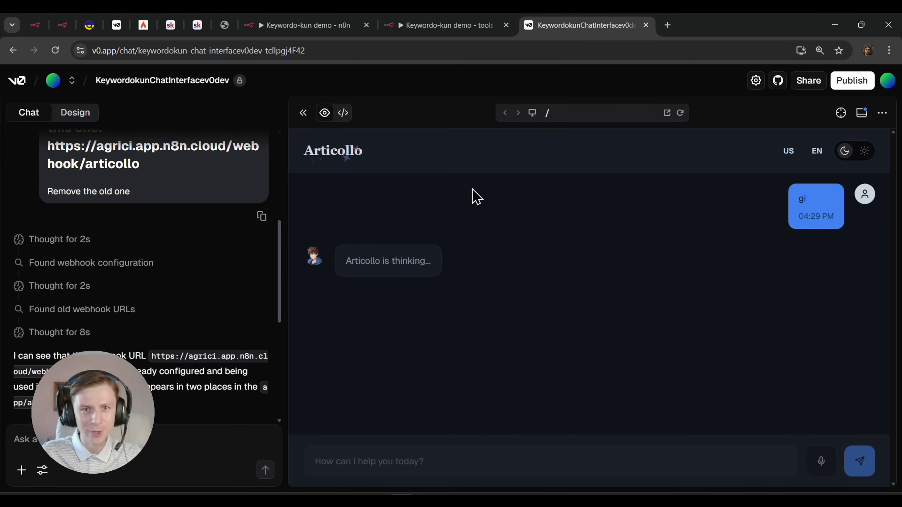
Check the Keywordo-kun demo workflow's executions in n8n and return to v0 to read the chat reply
click(441, 24)
click(316, 24)
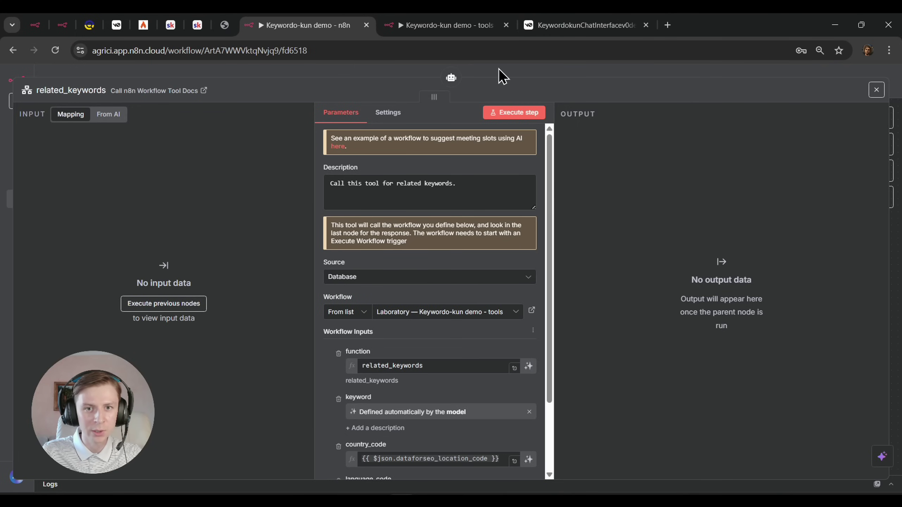
click(500, 75)
click(458, 100)
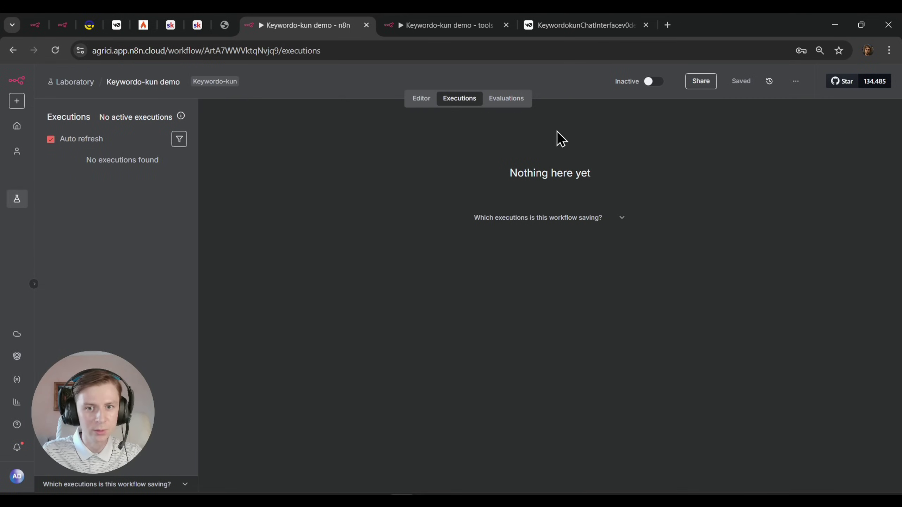
click(552, 22)
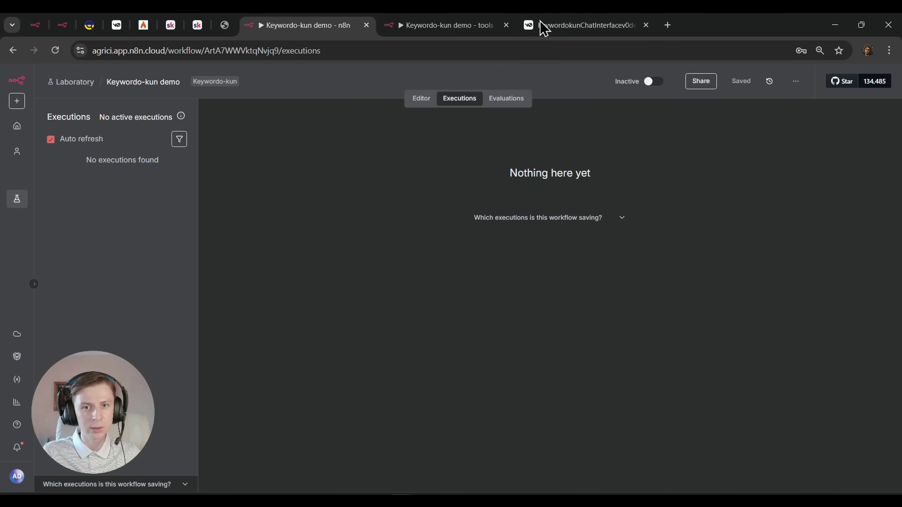
scroll(483, 307, down, 1)
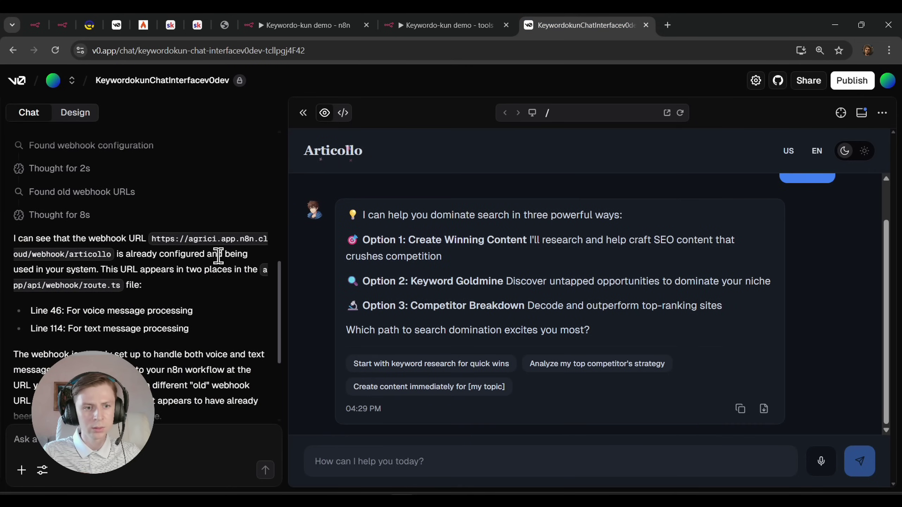
Set the Webhook node's path to keywordokun in the Keywordo-kun demo workflow in n8n
click(327, 24)
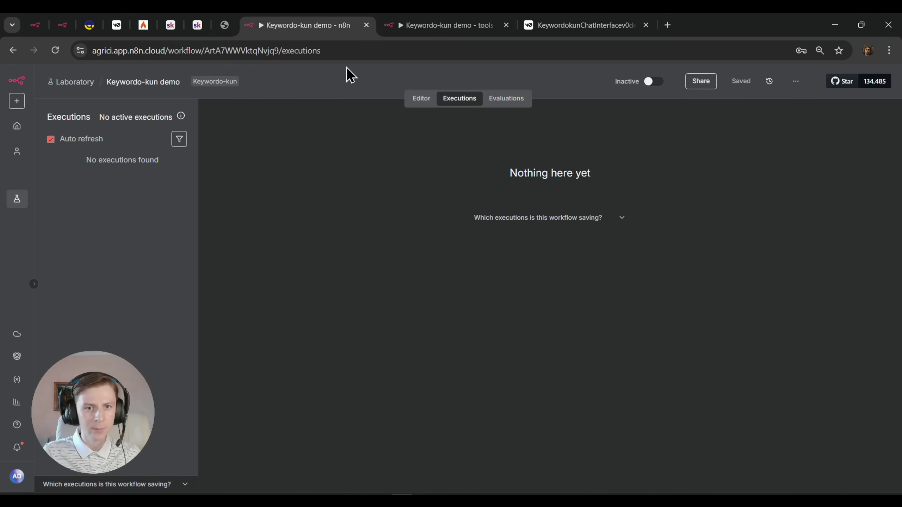
click(426, 101)
double_click(291, 297)
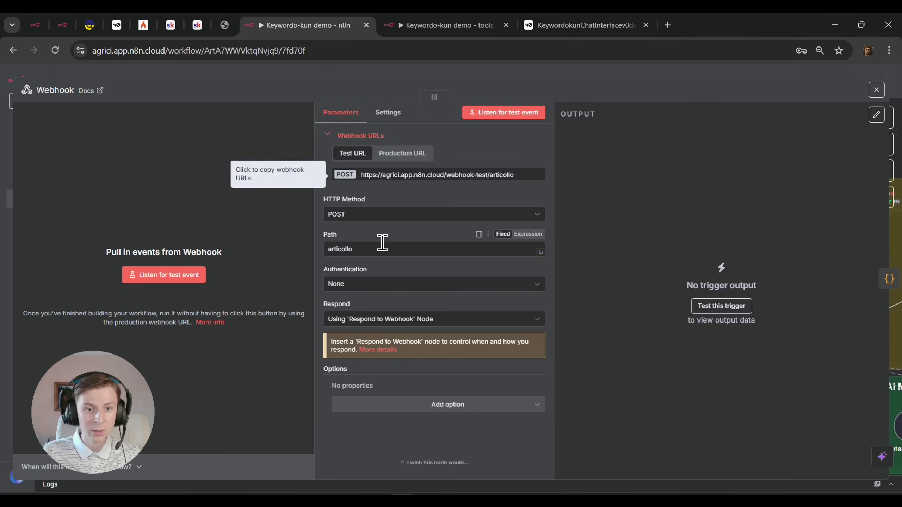
drag(382, 248, 225, 274)
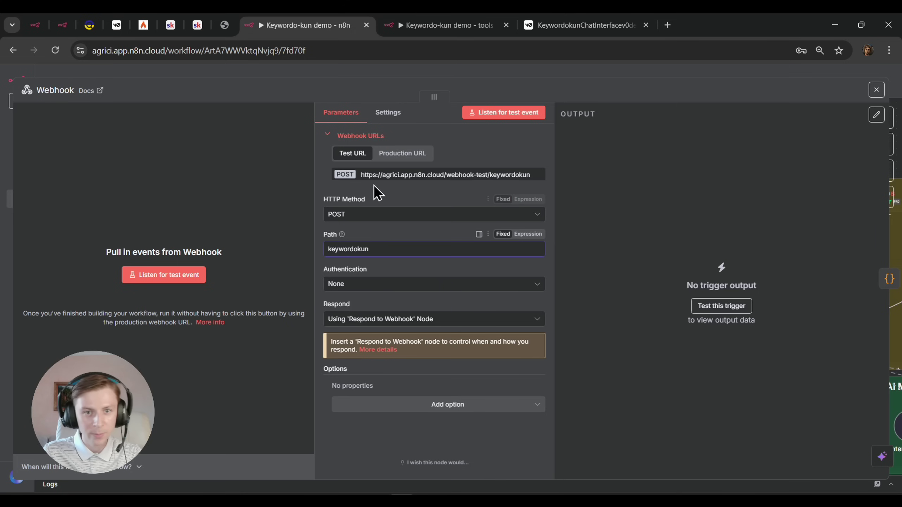
Copy the Webhook node's production URL, close the node and save the workflow
click(402, 153)
click(476, 176)
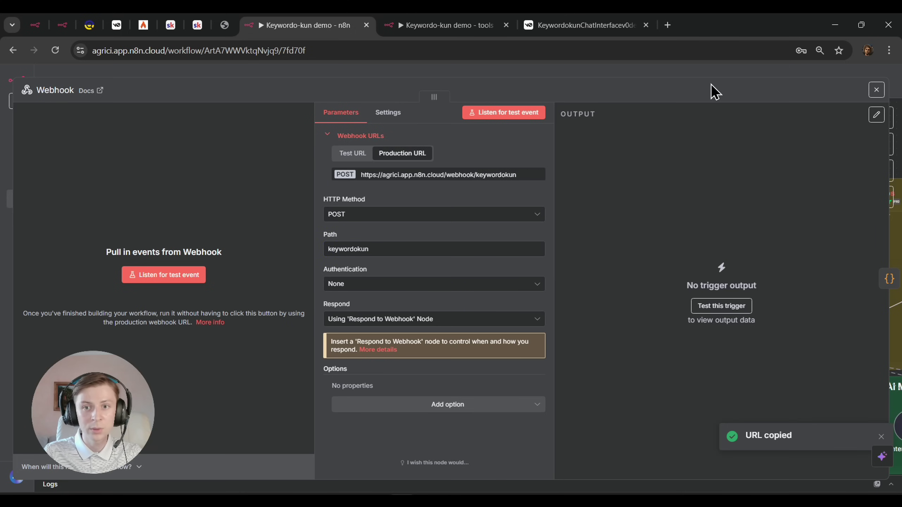
click(726, 73)
click(742, 81)
click(573, 25)
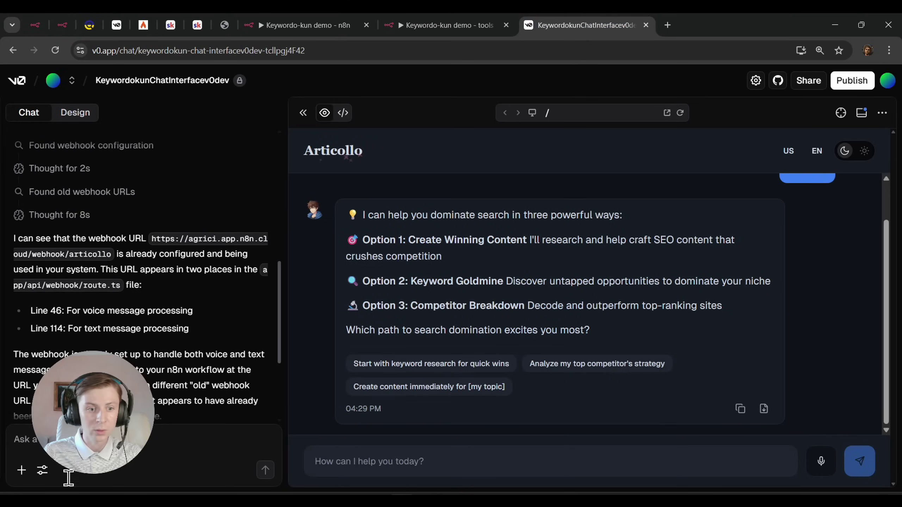
text(please)
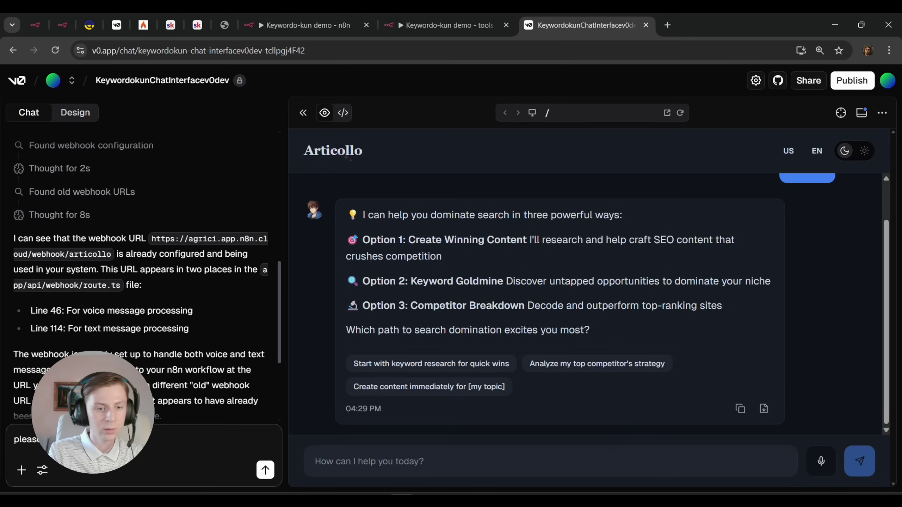
text(e:)
key(shift+Return)
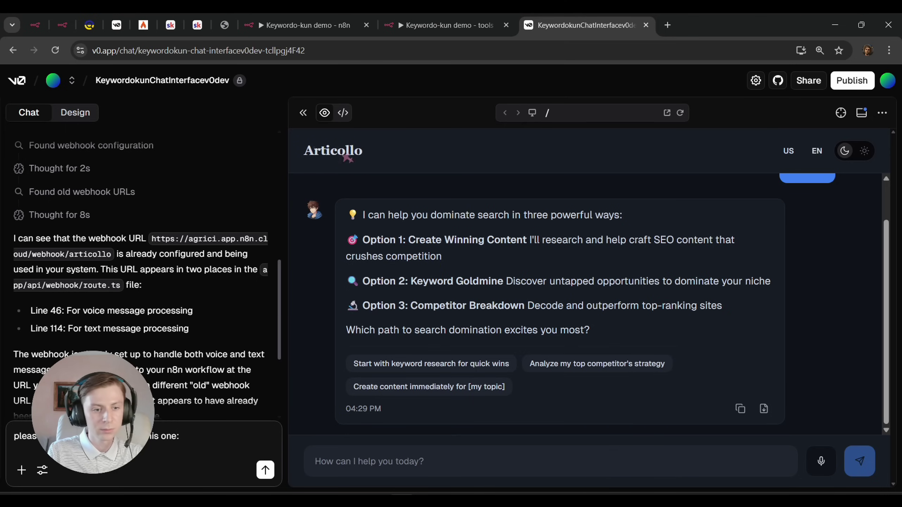
key(ctrl+v)
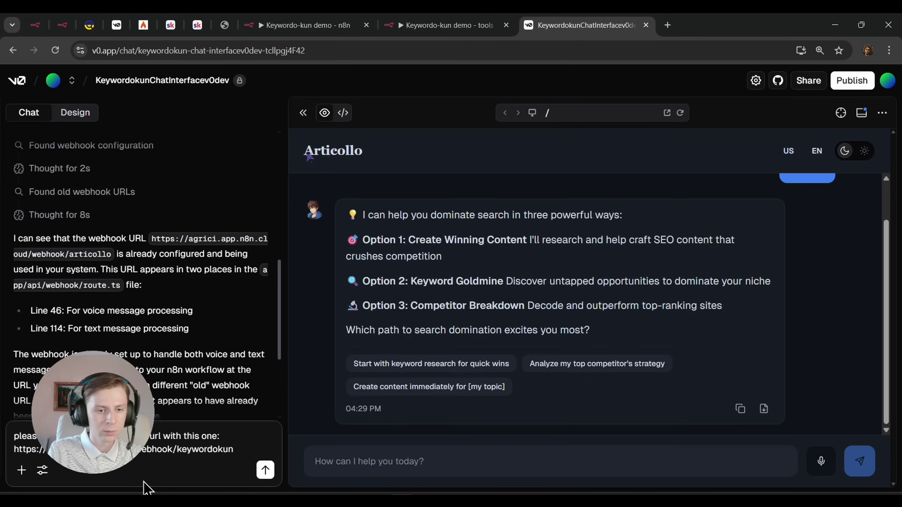
key(Return)
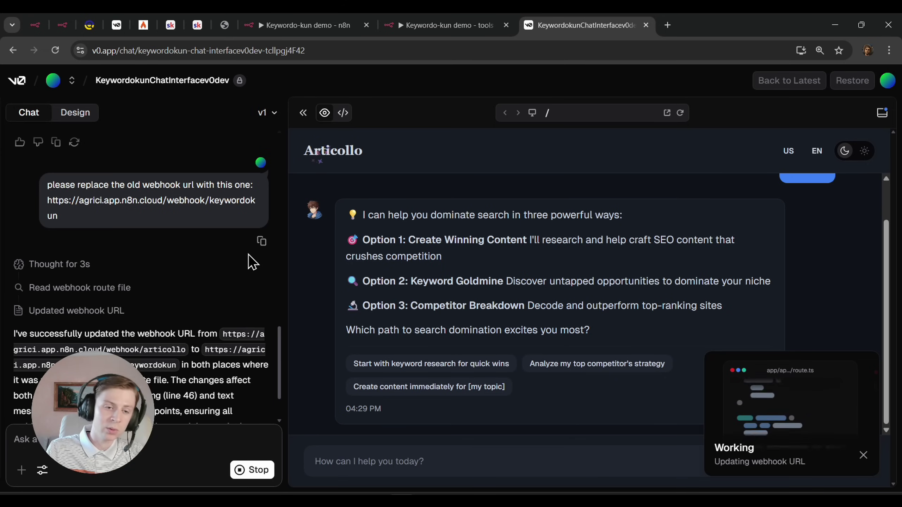
click(323, 33)
scroll(135, 221, right, 5)
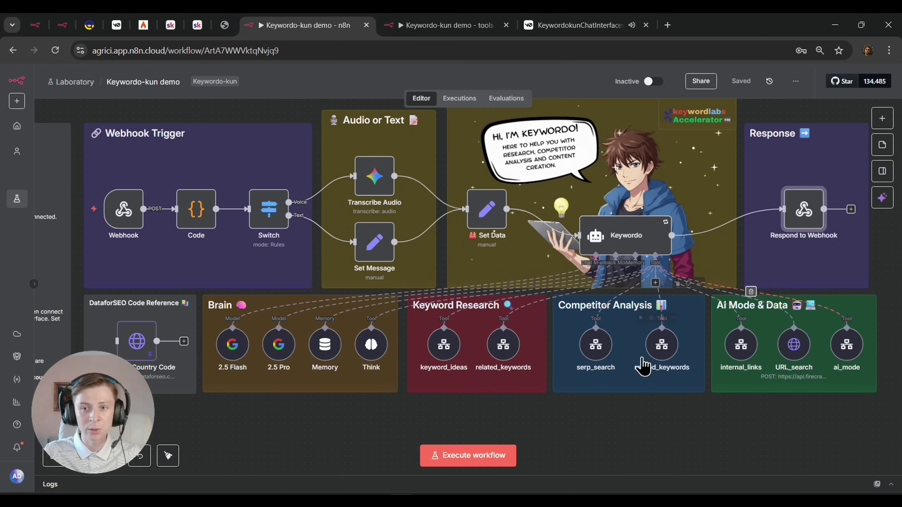
scroll(644, 366, right, 2)
Try the updated chat preview in v0 with the message "hi", checking the Keywordo-kun demo workflow in n8n and the chat response
click(576, 25)
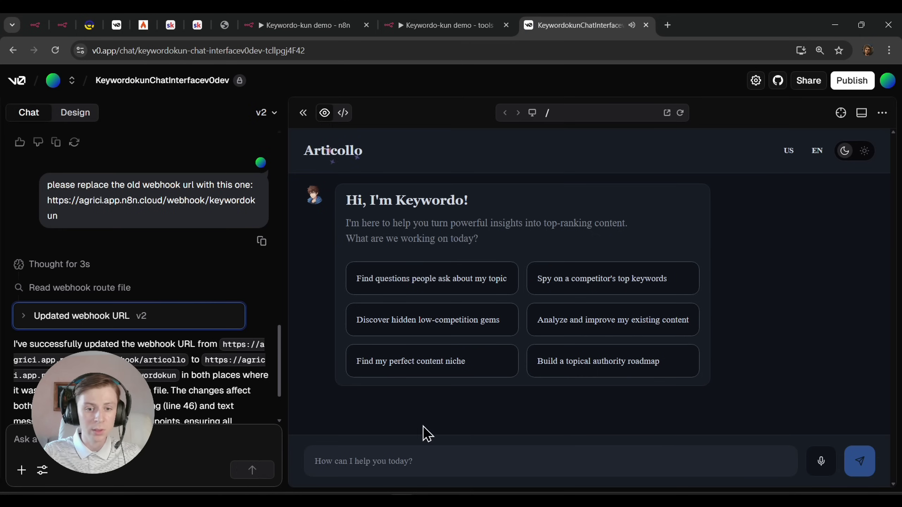
click(416, 460)
text(hi)
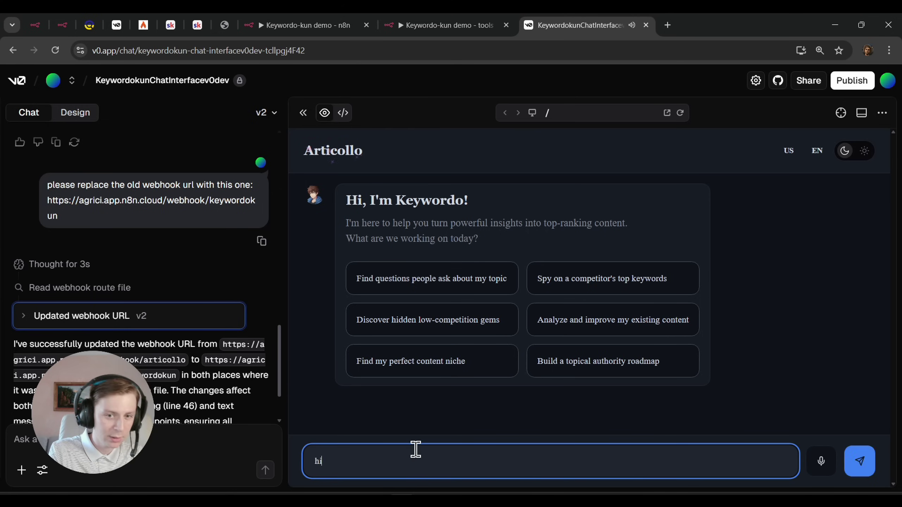
key(Return)
click(360, 25)
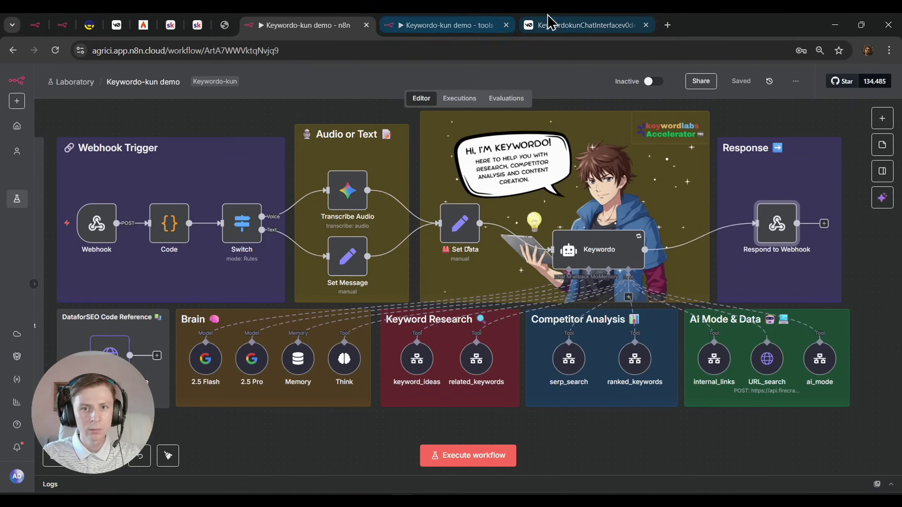
click(563, 24)
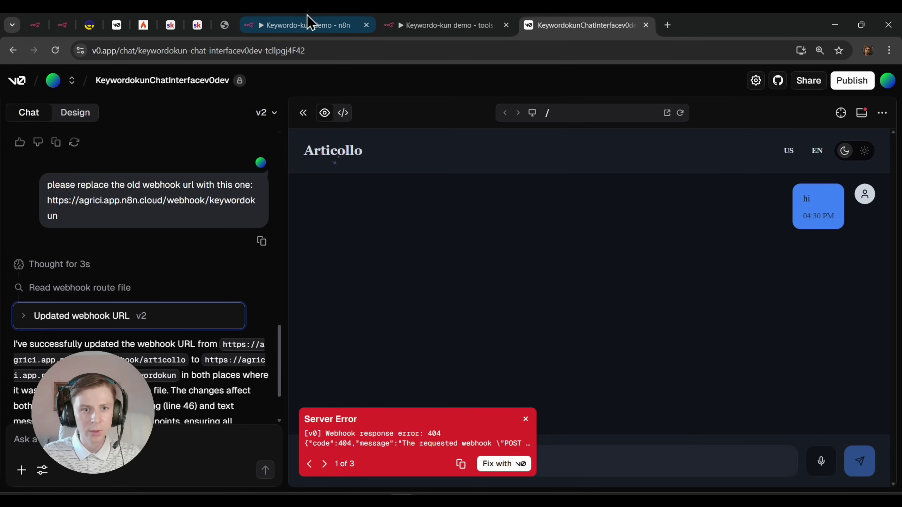
Activate the Keywordo-kun demo workflow in n8n, and in v0 refresh the chat preview and dismiss the server error
click(308, 25)
click(657, 84)
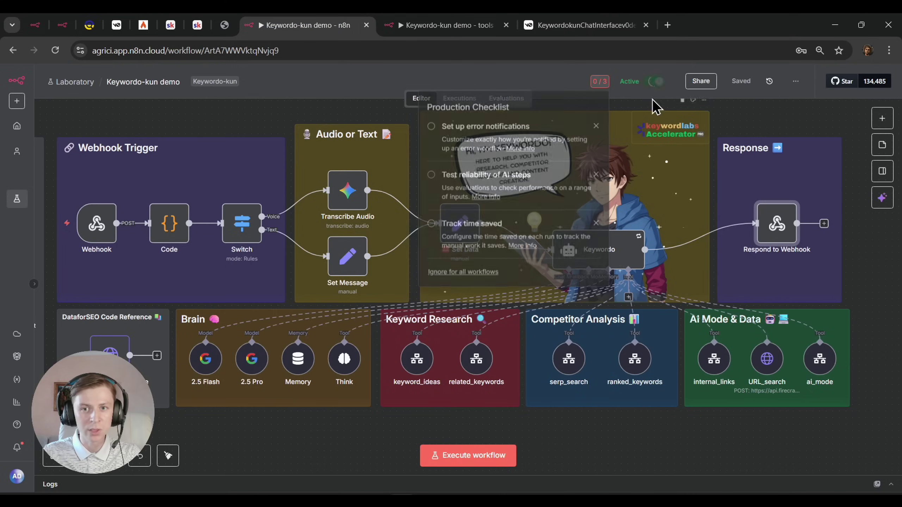
click(589, 26)
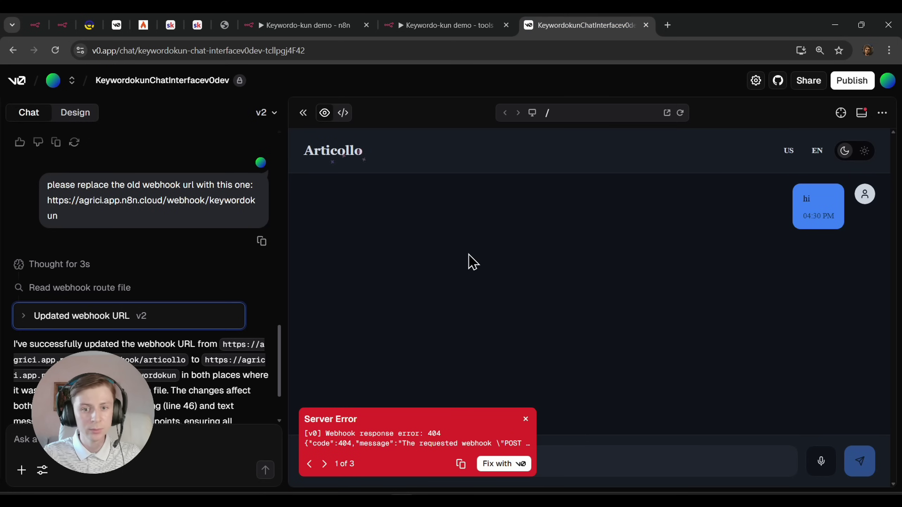
click(680, 112)
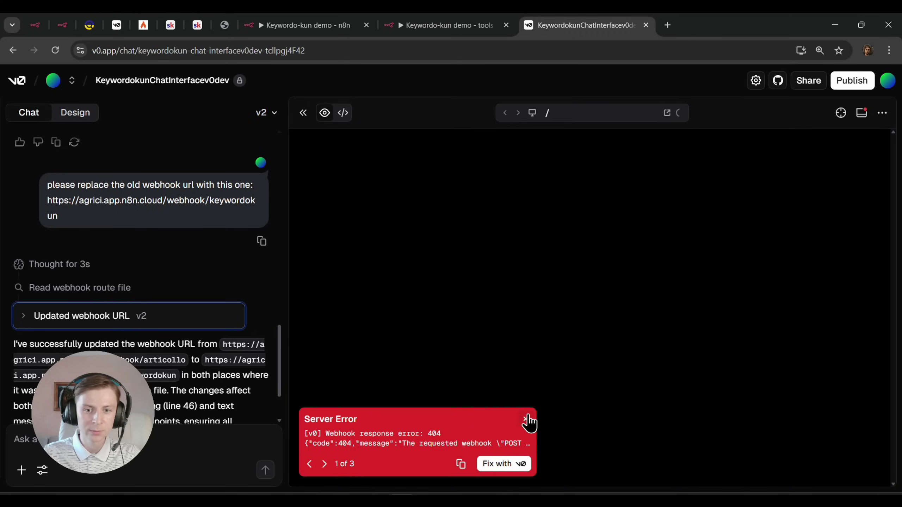
click(526, 420)
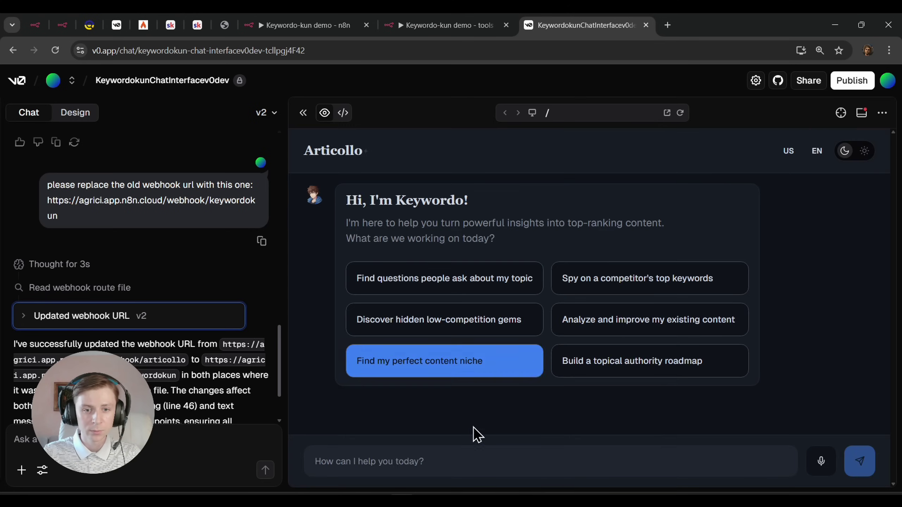
Send the test message "hello" in the Articollo chat preview
click(452, 461)
text(hello)
key(Return)
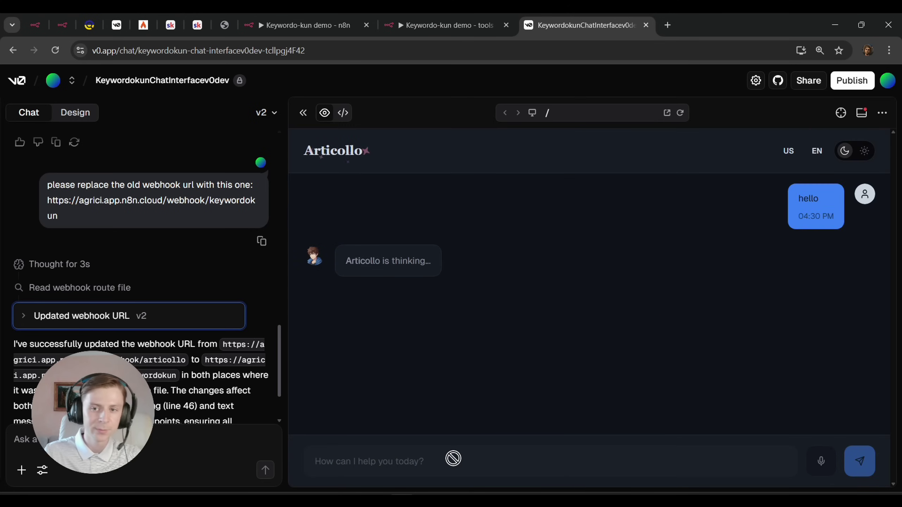
Open the Keywordo-kun demo workflow's executions in n8n and inspect the path taken by the latest run
click(319, 23)
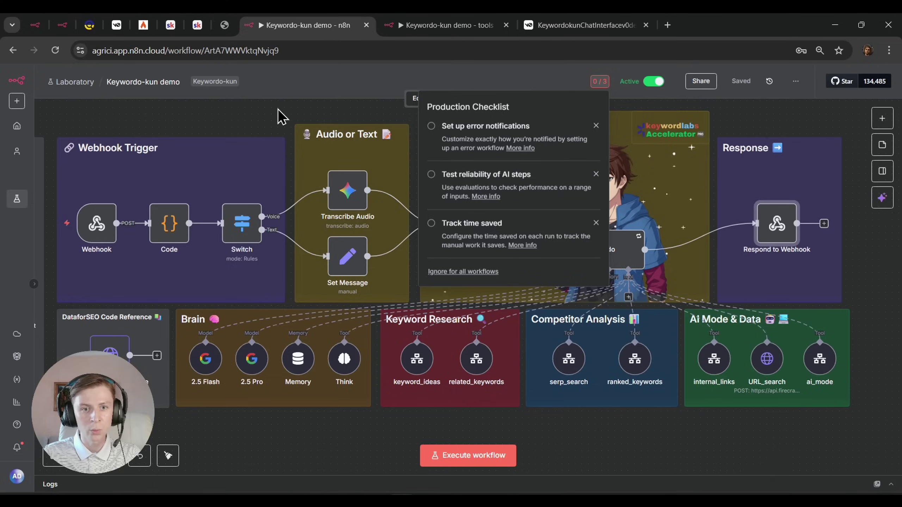
click(458, 99)
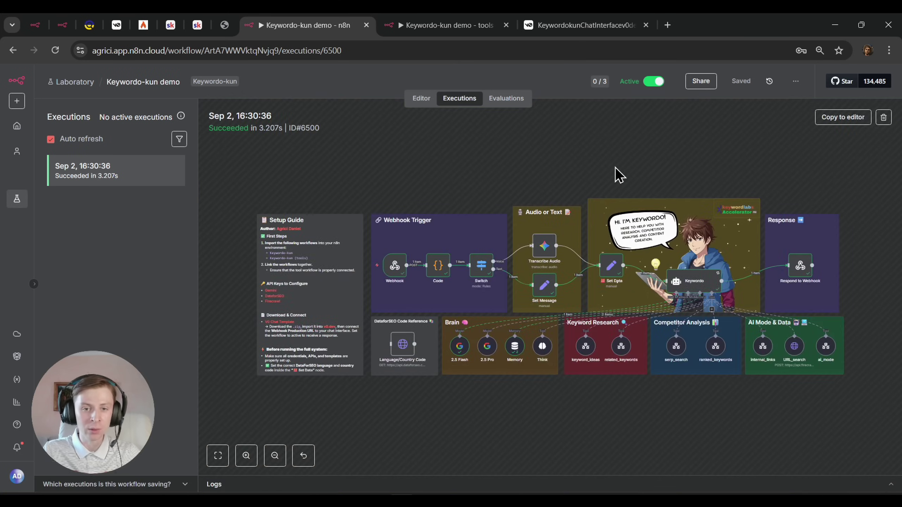
scroll(617, 174, up, 3)
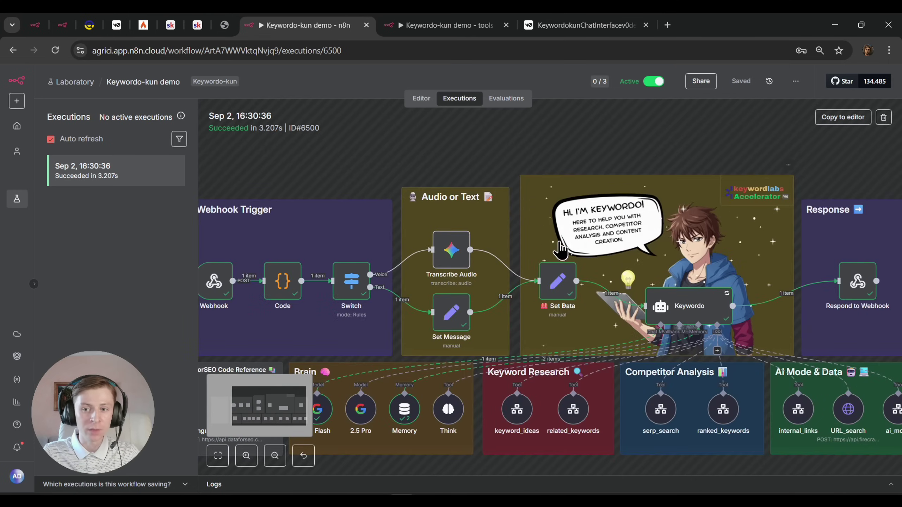
scroll(560, 249, down, 3)
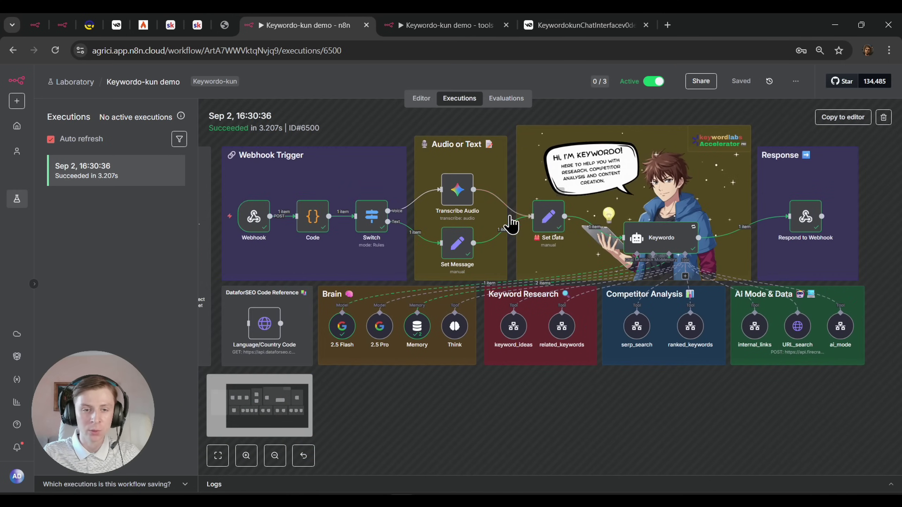
Switch to the Keywordlabs Creator Hub on Skool and show its community posts
click(170, 25)
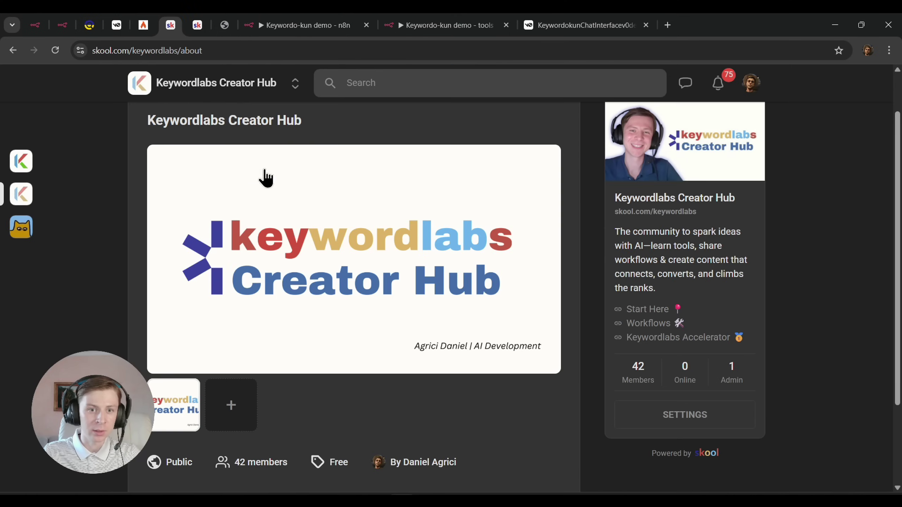
scroll(213, 153, up, 2)
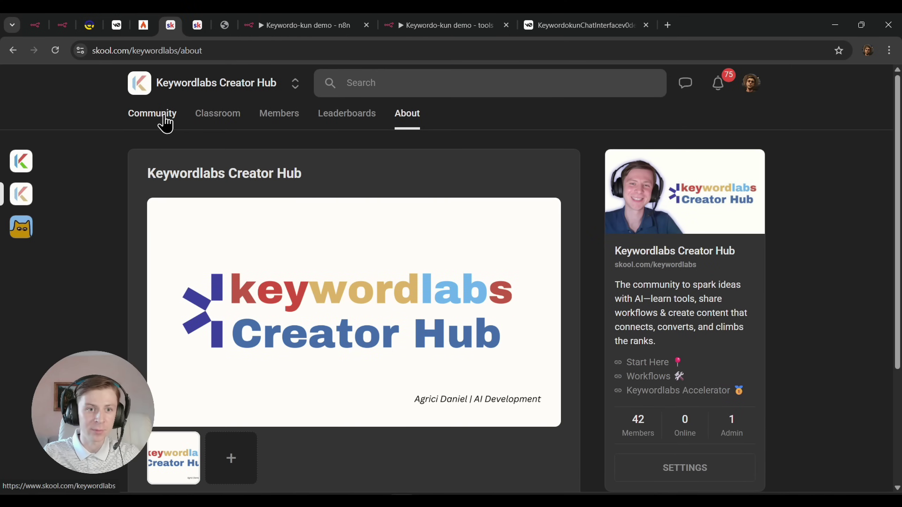
click(176, 121)
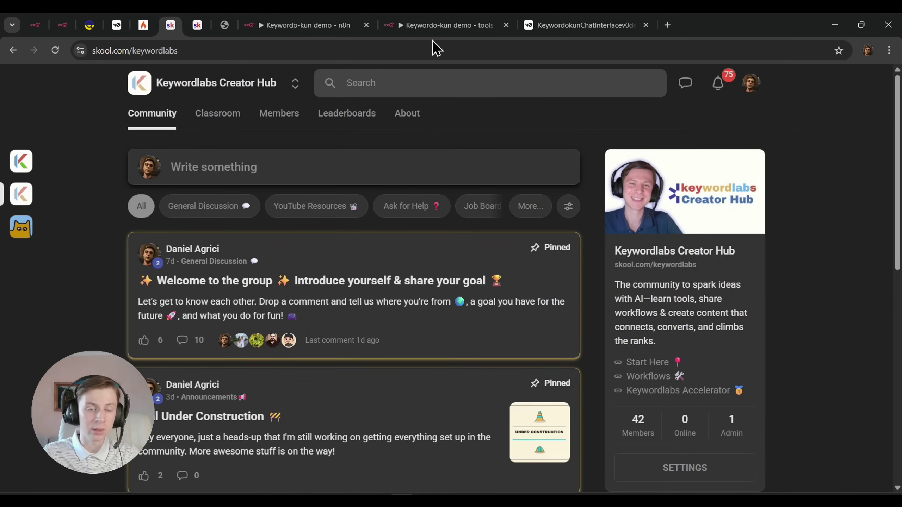
In the Keywordlabs Accelerator (Pro) community, clear the search and browse the Ask for Help and General Discussion categories
click(197, 25)
click(204, 235)
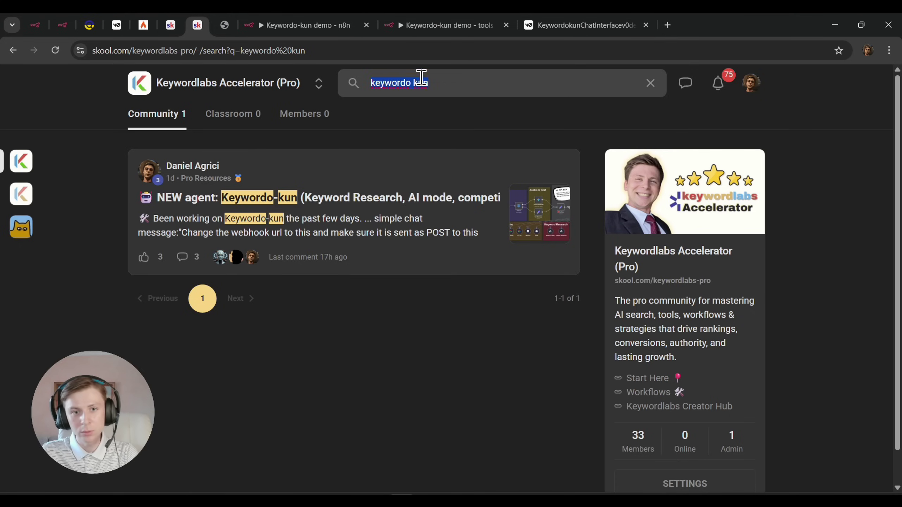
key(BackSpace)
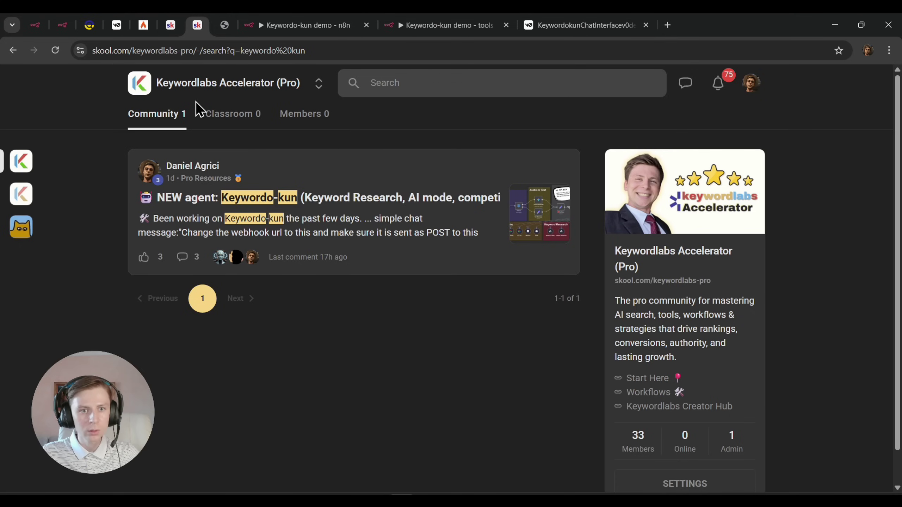
click(158, 83)
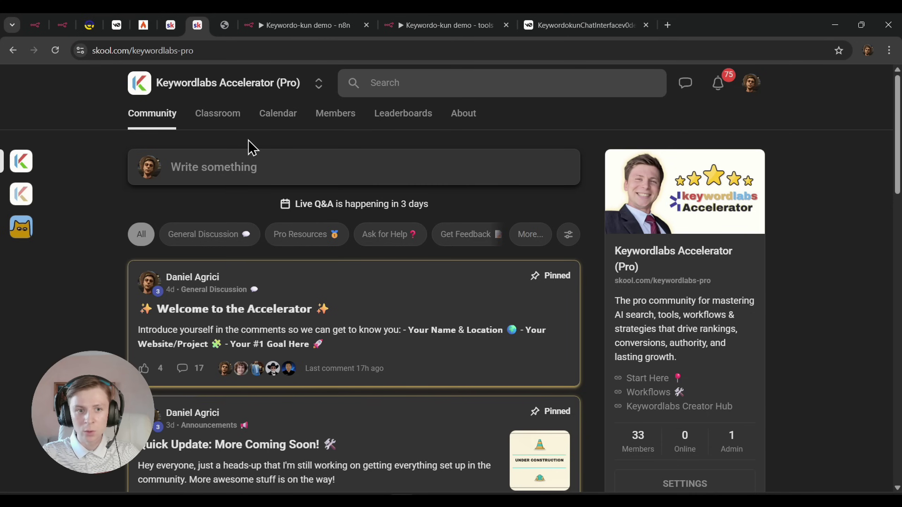
click(390, 248)
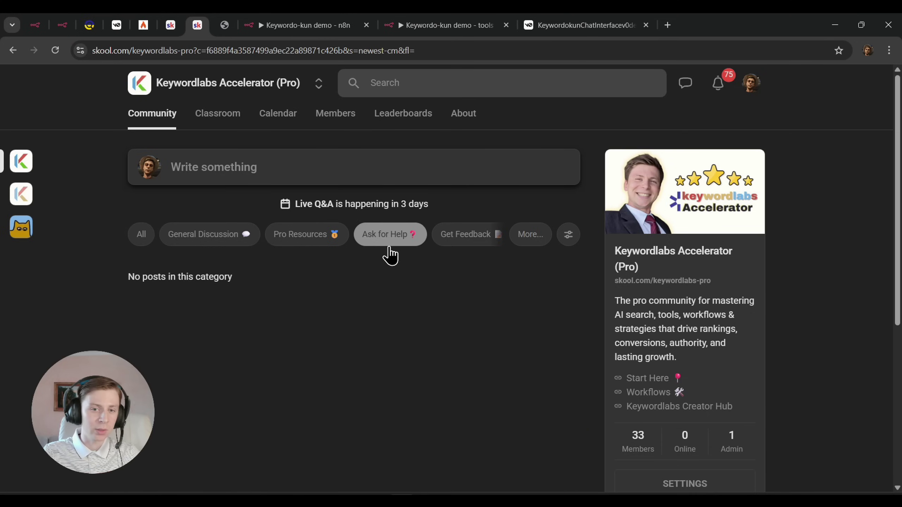
click(241, 236)
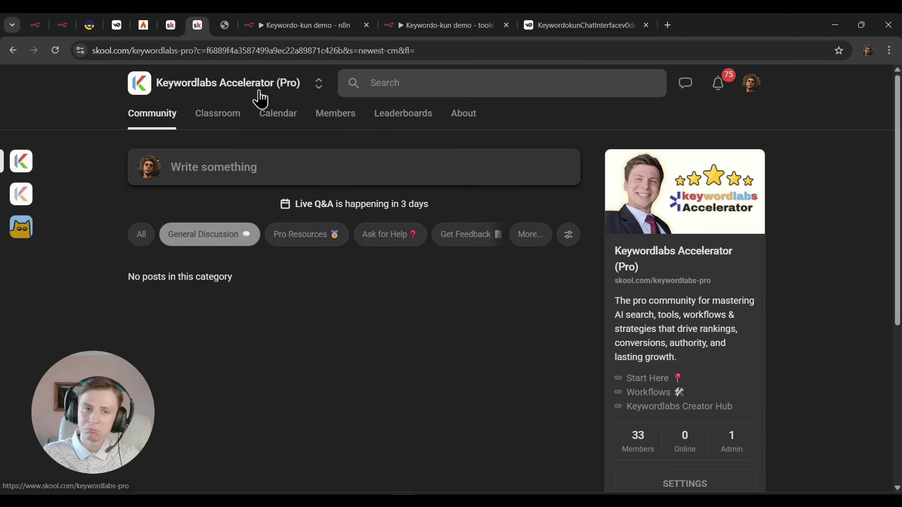
Return to the Keywordo-kun demo executions in n8n and send Articollo the suggested prompt for a comprehensive guide on "Do Shower Filters Soften Hard Water? The Scientific Truth"
click(291, 27)
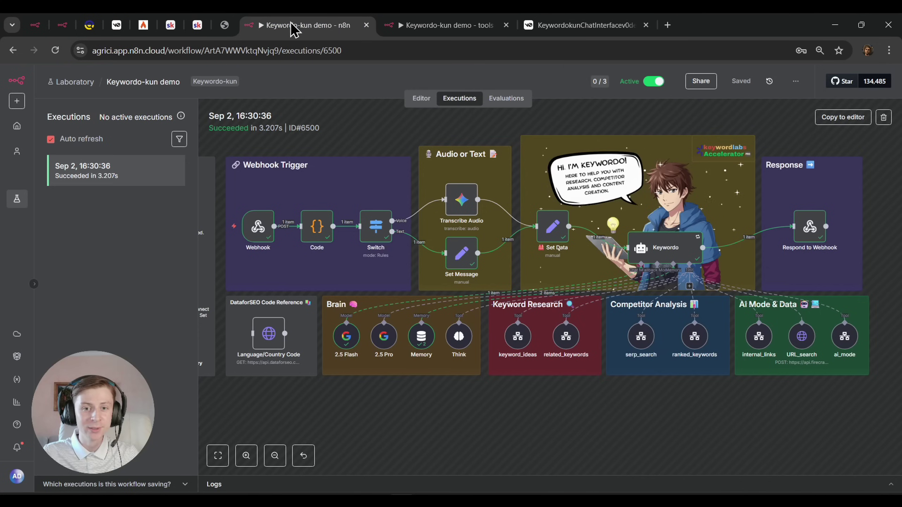
drag(455, 245, 480, 250)
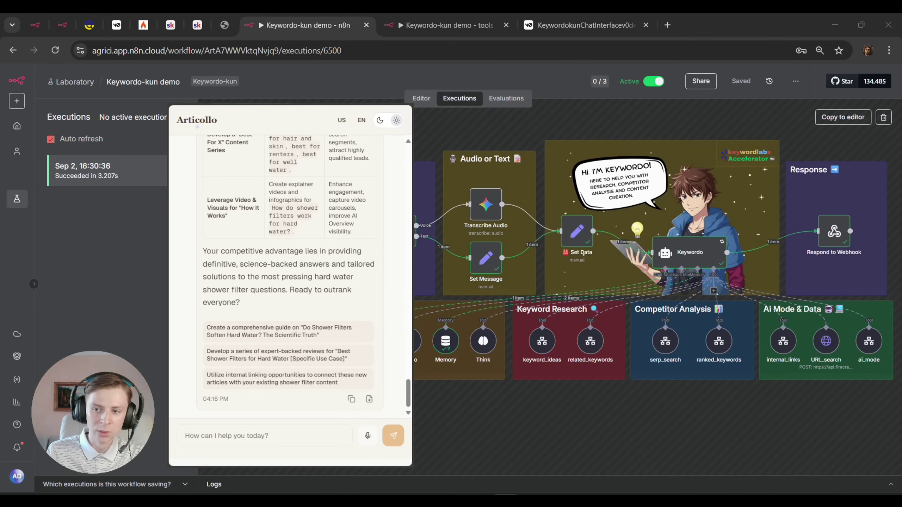
click(244, 334)
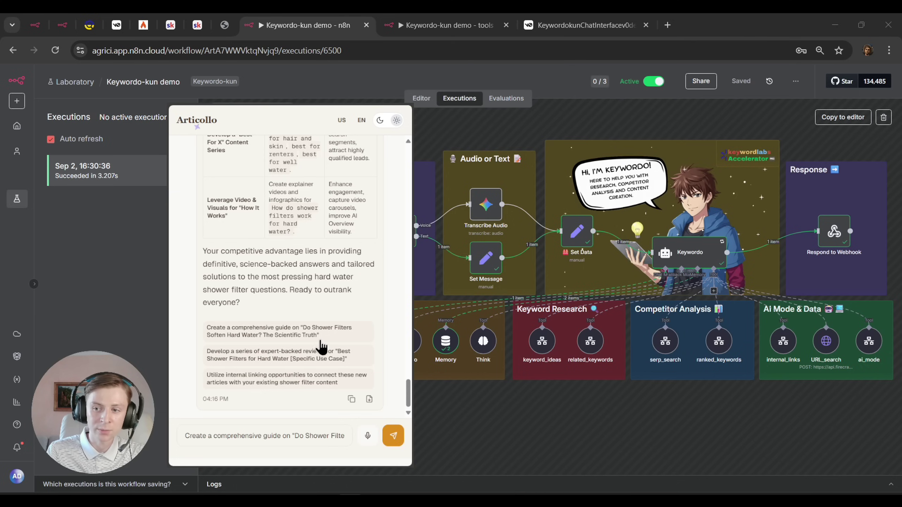
click(392, 434)
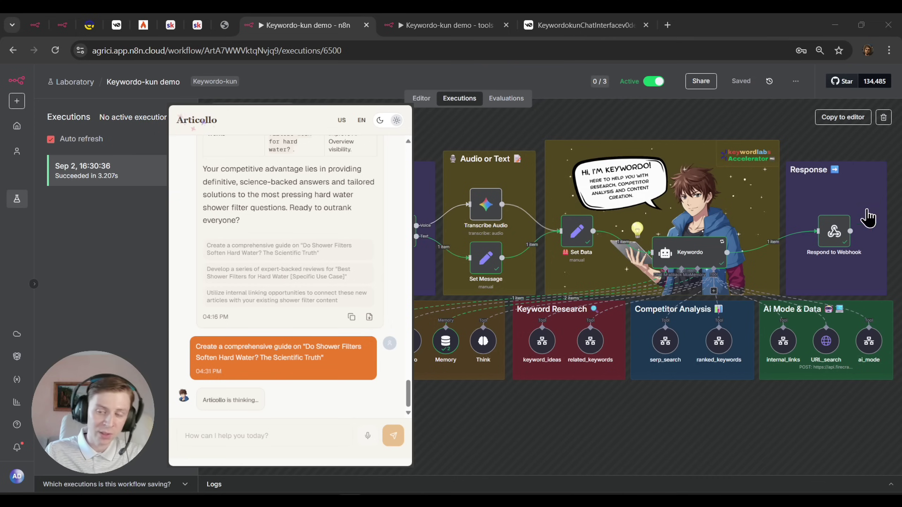
drag(660, 367, 528, 389)
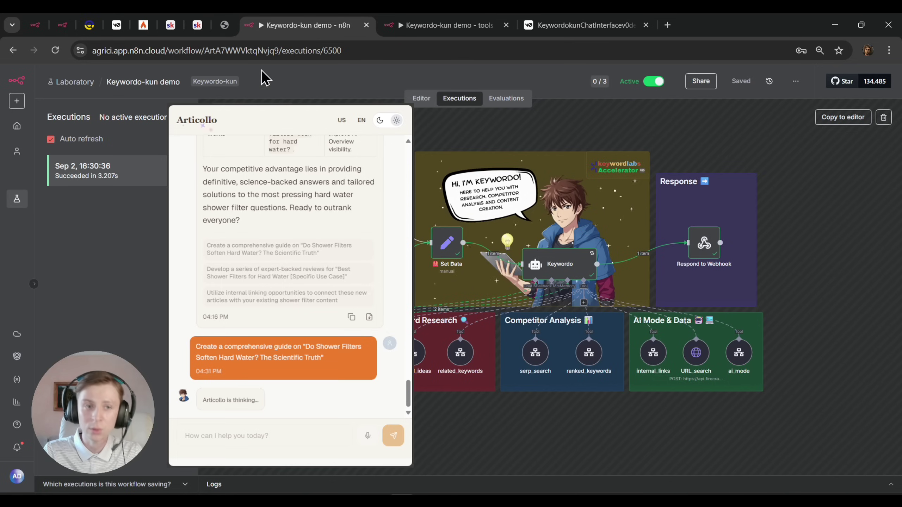
Switch to the Keywordlabs Creator Hub classroom and look through the AI Toolkit course overview, returning to the course list
click(171, 26)
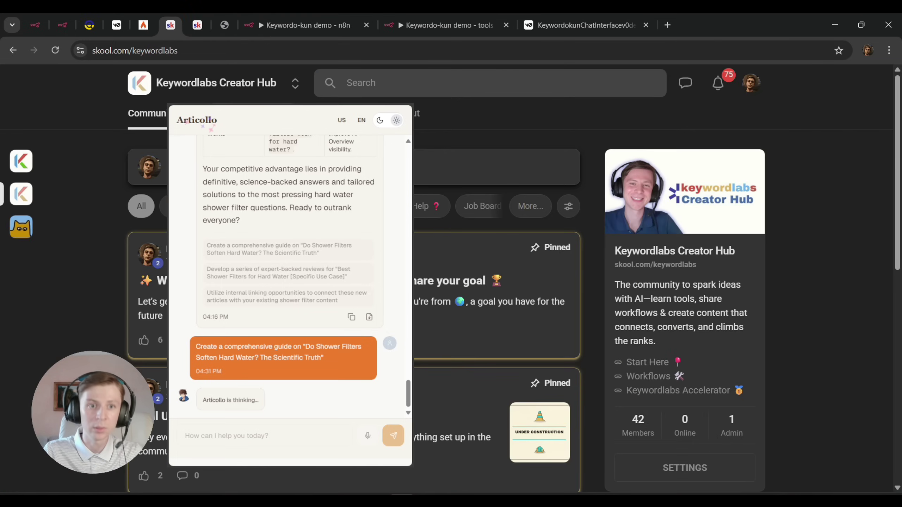
click(250, 104)
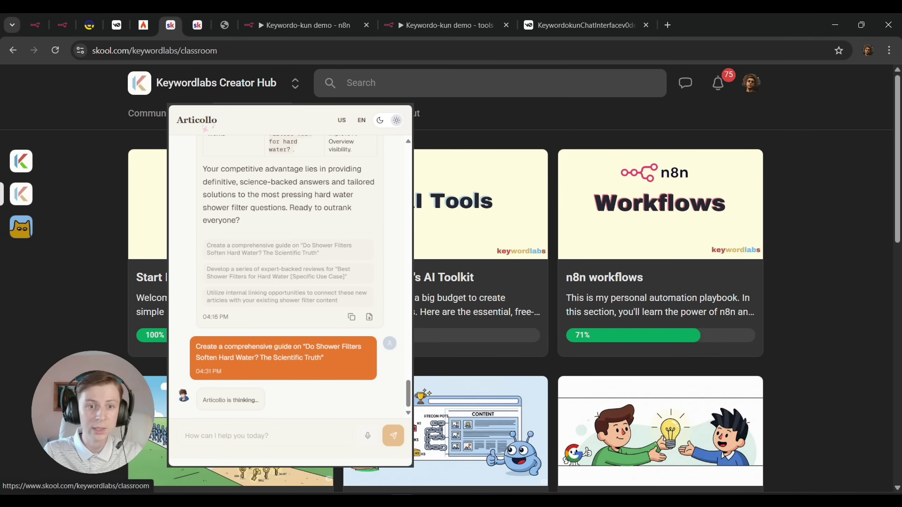
scroll(419, 224, down, 1)
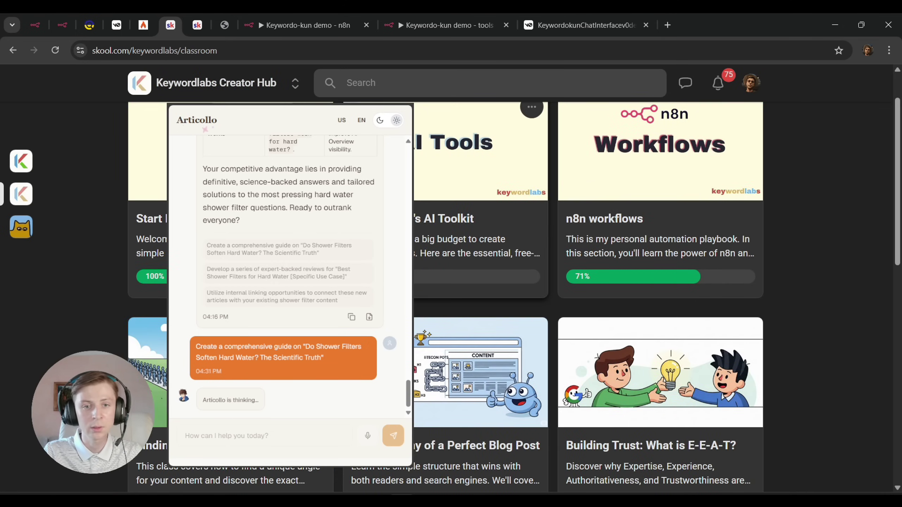
scroll(461, 178, up, 2)
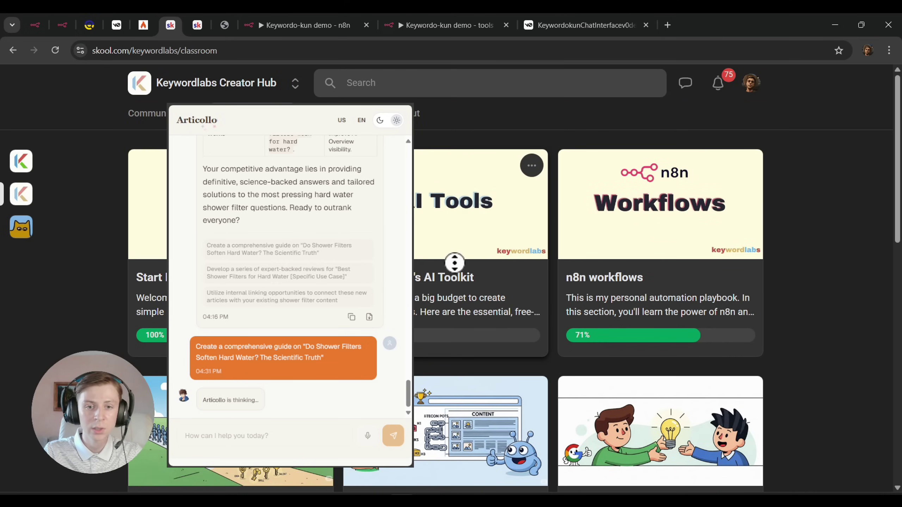
click(420, 286)
scroll(96, 107, down, 3)
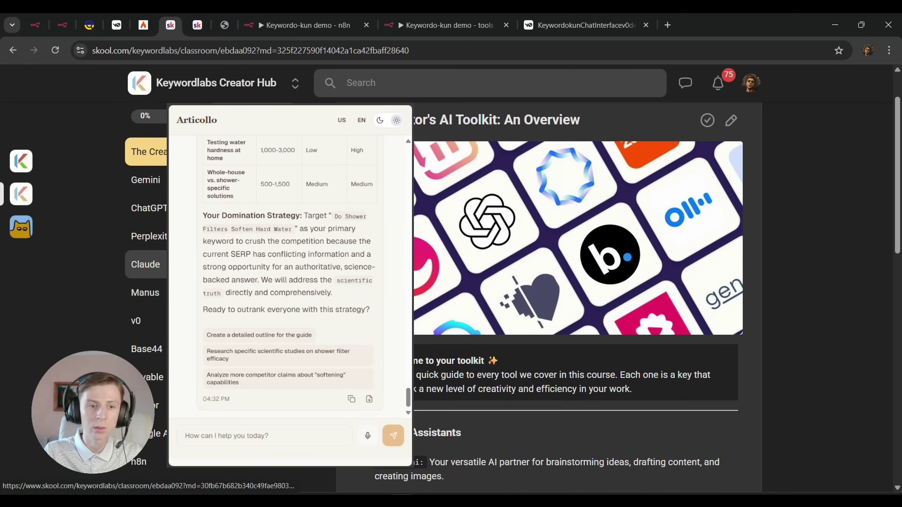
click(12, 50)
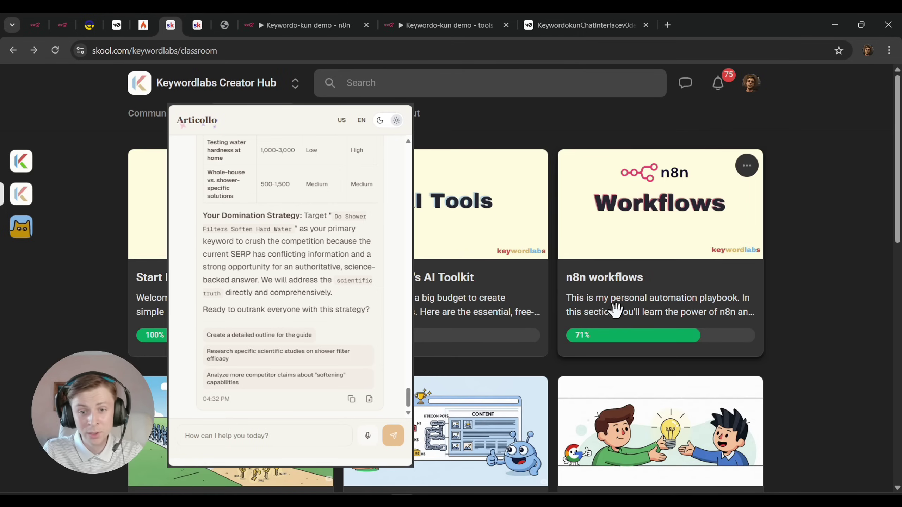
Open the n8n workflows course, view the Rankenstein v8 lesson, and return to the classroom's course list
click(646, 284)
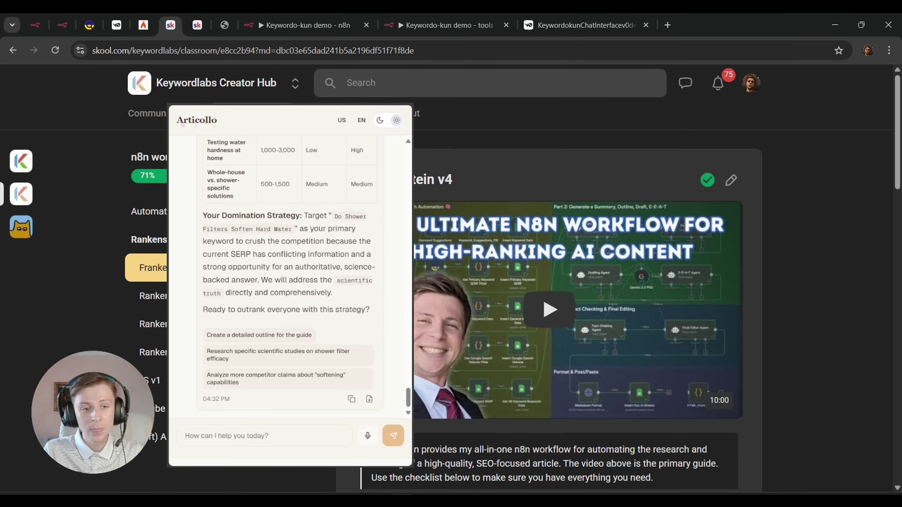
click(153, 324)
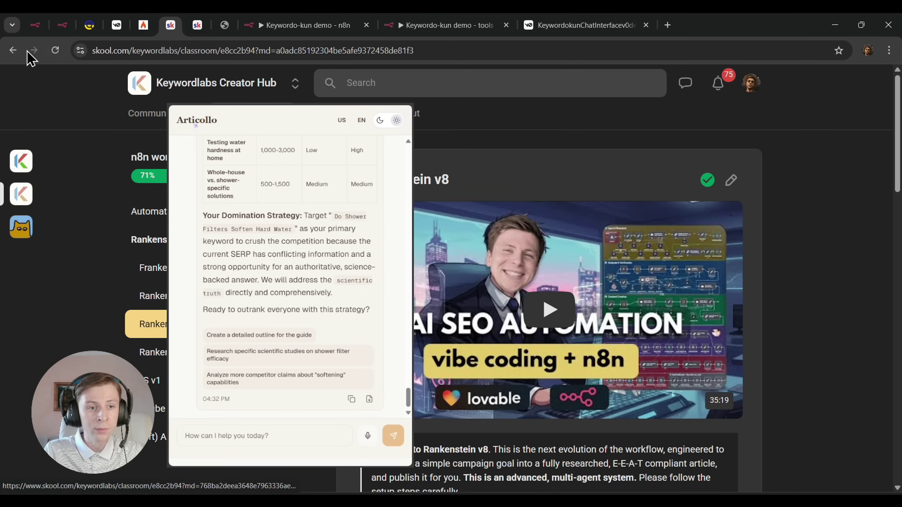
click(12, 51)
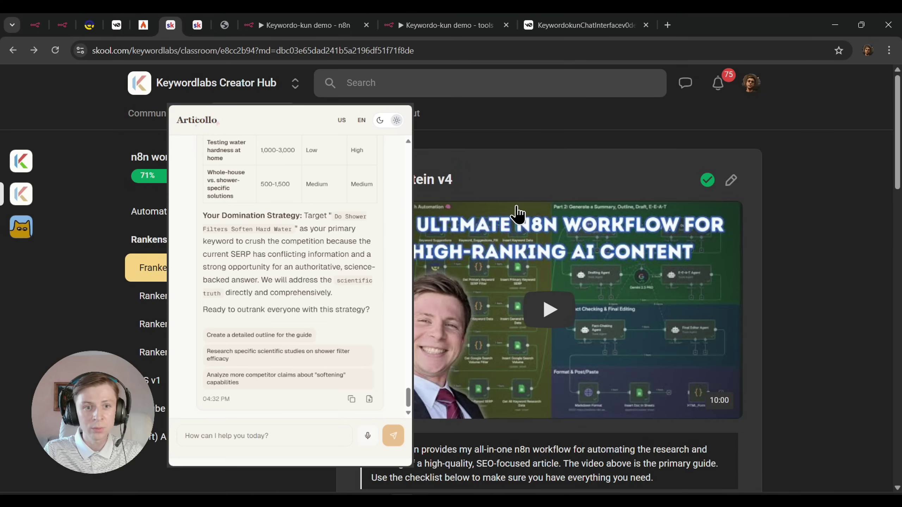
click(15, 53)
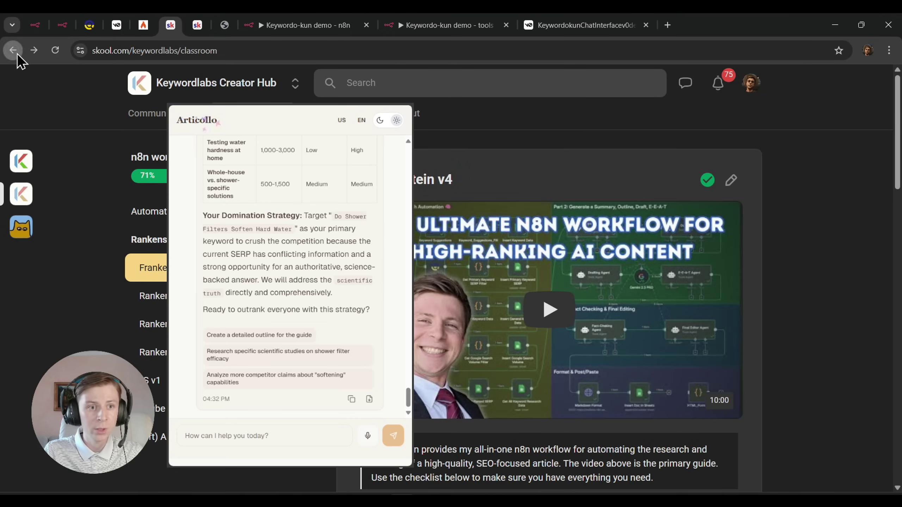
Browse the Anatomy of a Perfect Blog Post course, viewing its lessons on headings, the article title and the introduction
scroll(543, 238, down, 2)
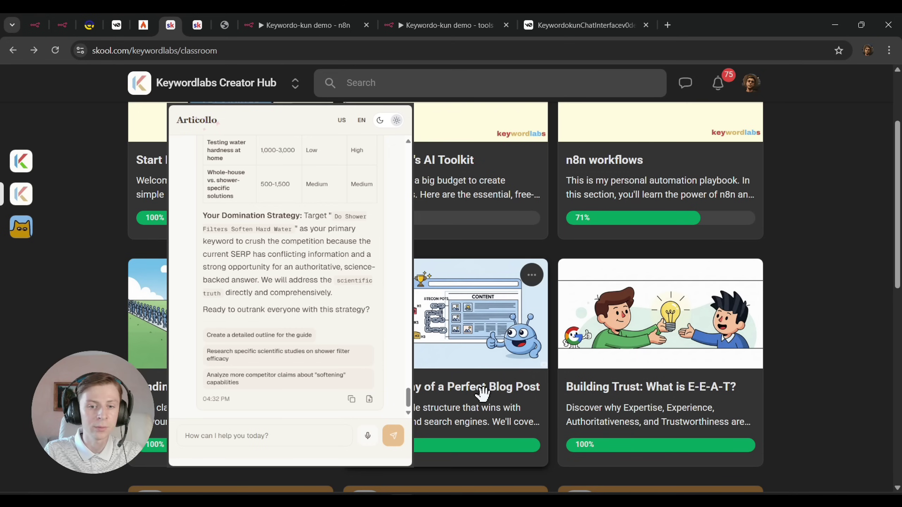
click(424, 416)
scroll(459, 338, down, 6)
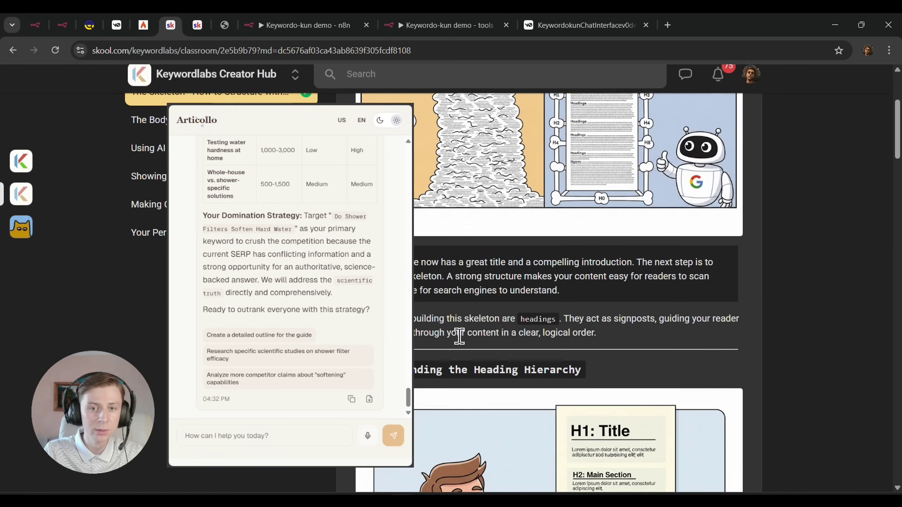
scroll(543, 344, down, 20)
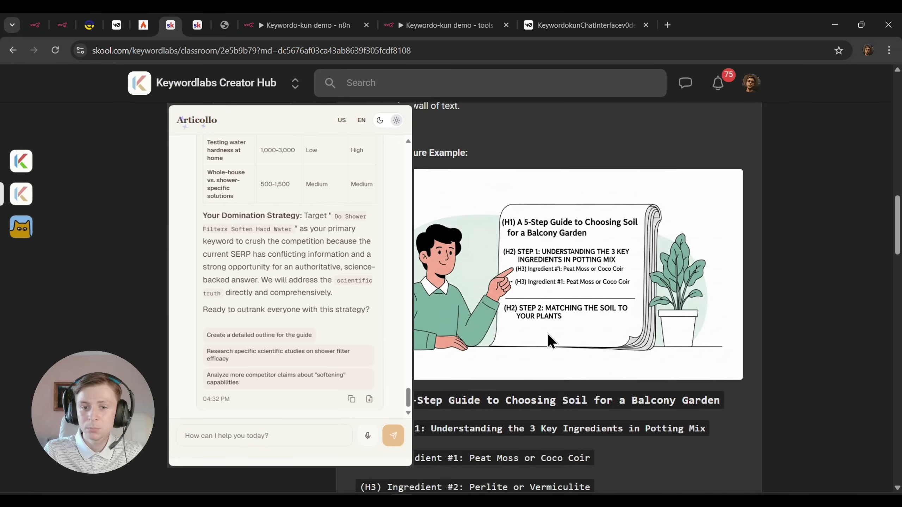
scroll(529, 330, up, 20)
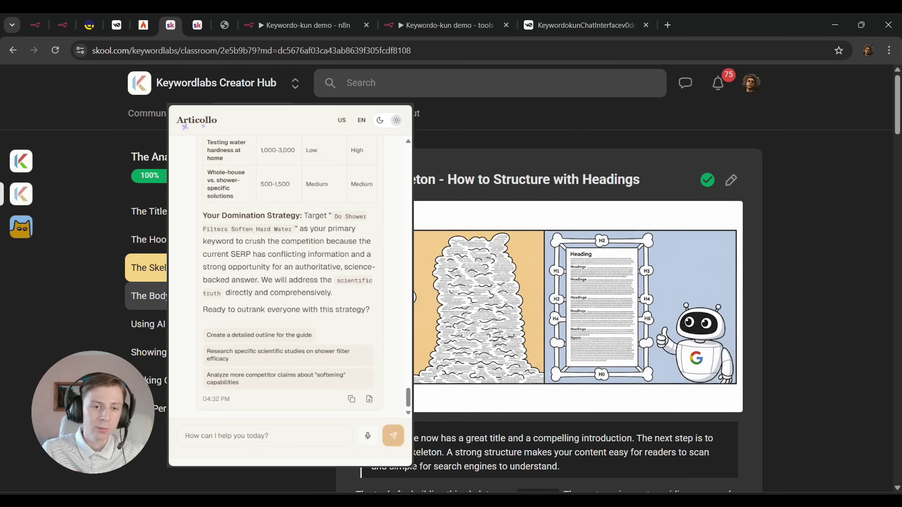
click(148, 296)
click(148, 211)
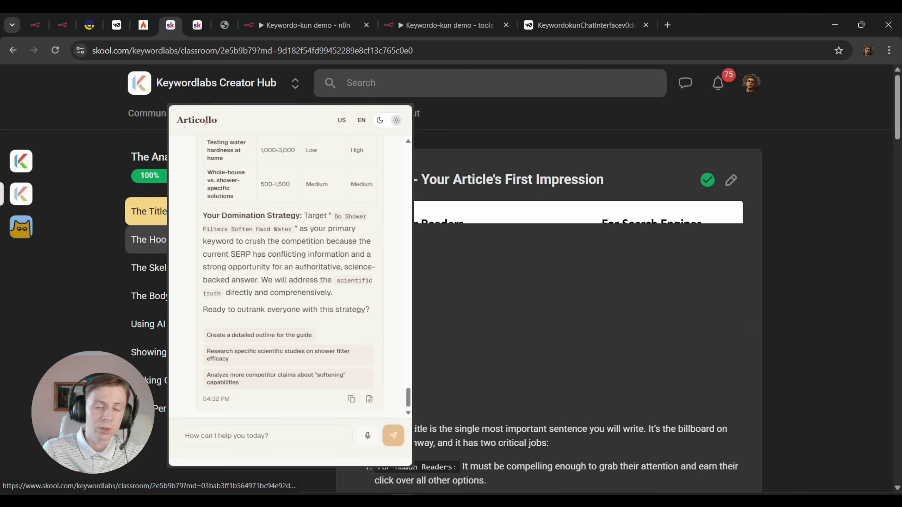
click(149, 240)
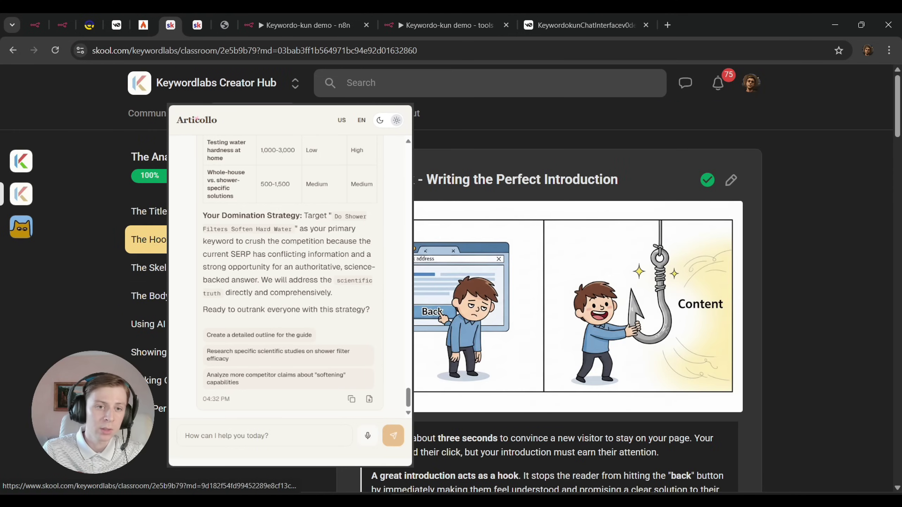
click(148, 267)
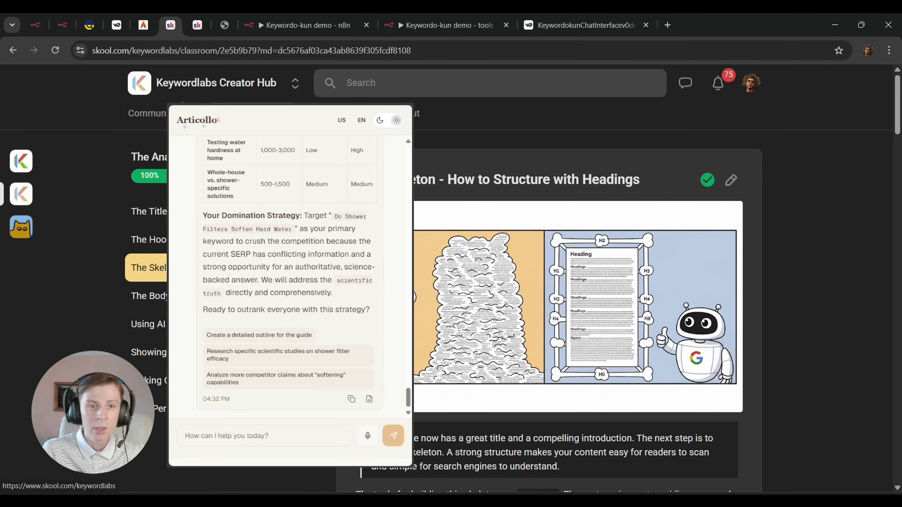
Open the geopresentation.html page and examine its Generative Engine Optimization (GEO) heading and the "Content Wall" section
click(205, 25)
click(225, 25)
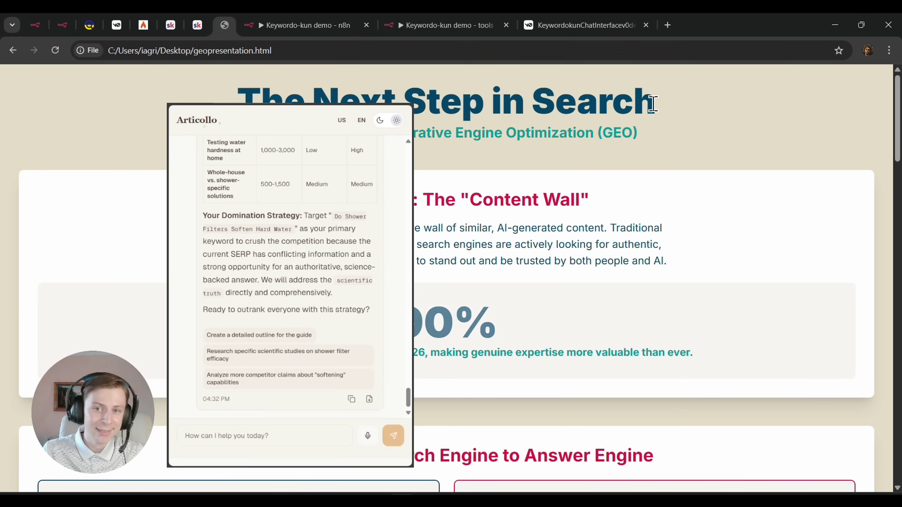
drag(656, 107, 237, 103)
click(497, 134)
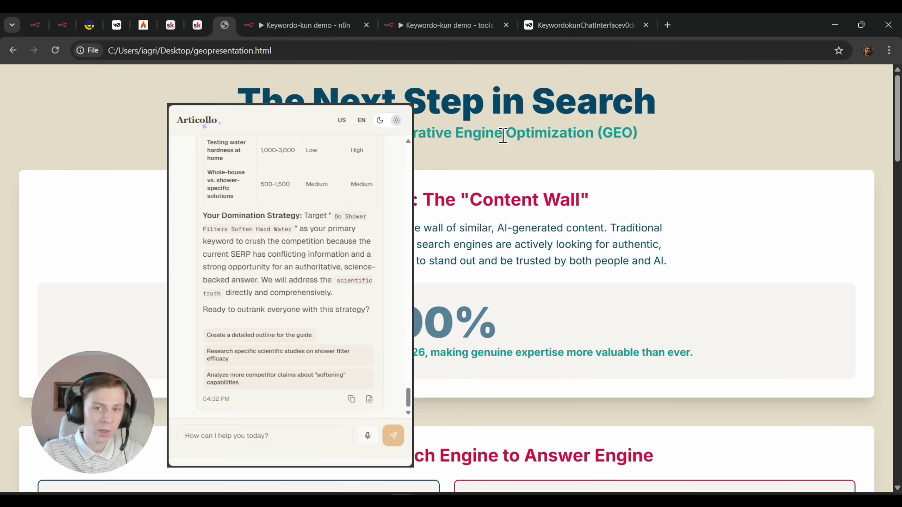
drag(637, 134, 604, 136)
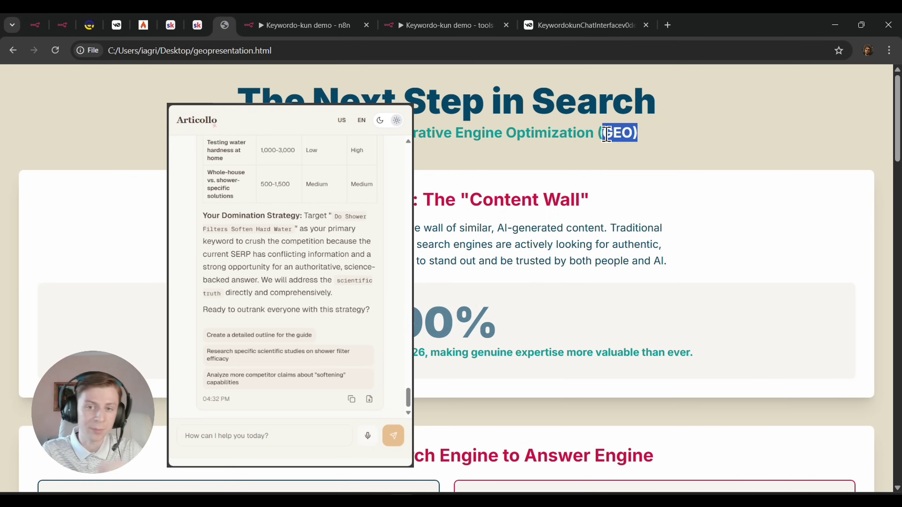
click(533, 160)
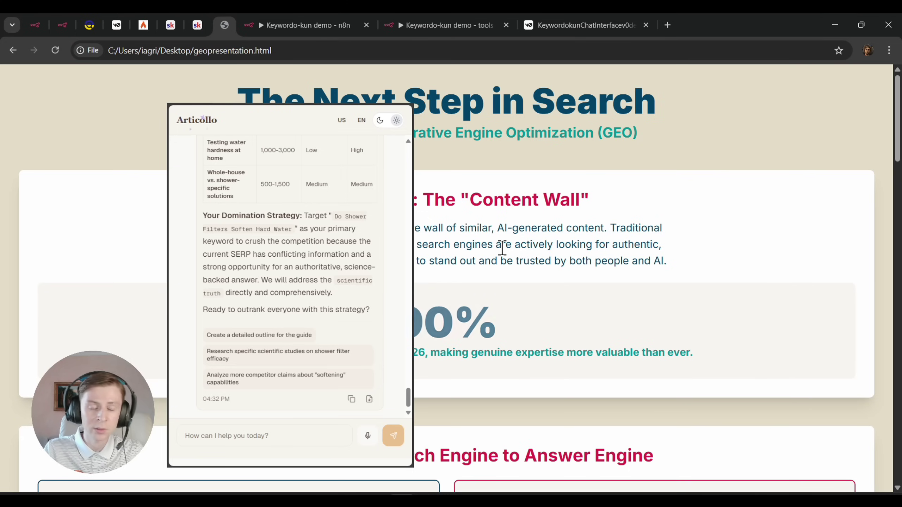
scroll(500, 256, down, 3)
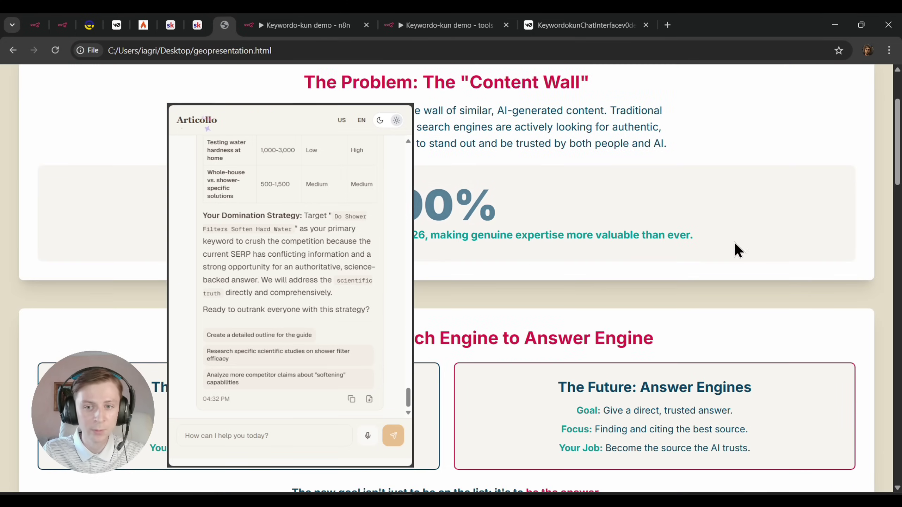
Highlight the "Content Wall" statistic in the GEO presentation and view the comparison of search engines and answer engines
drag(737, 250, 355, 203)
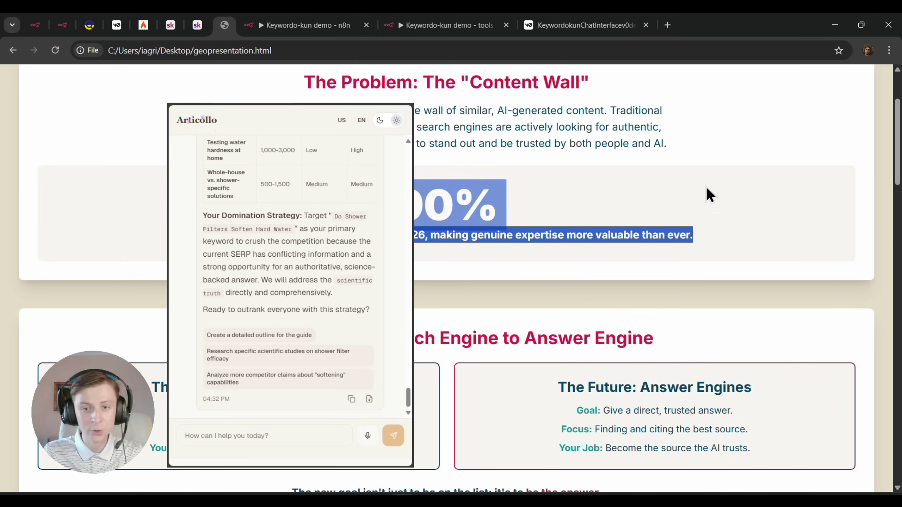
scroll(687, 260, down, 5)
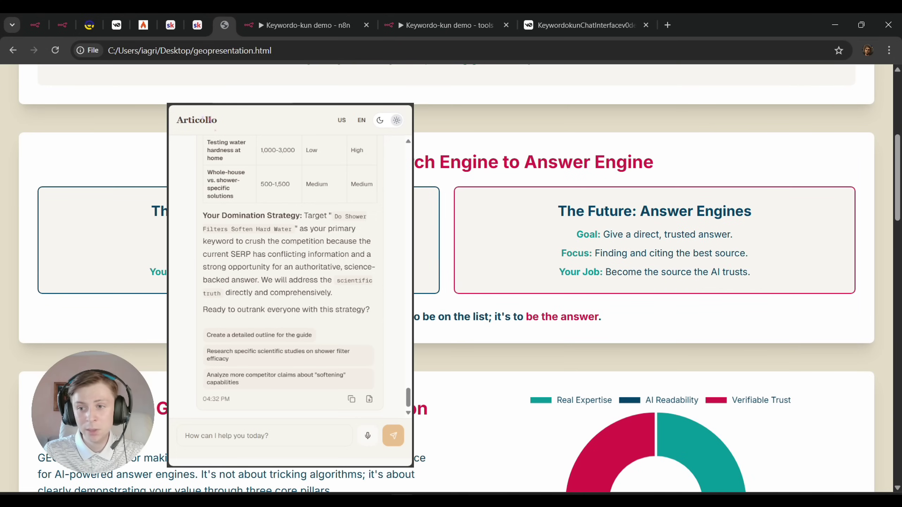
In the Articollo chat, review the shower filter content gap answer and send the suggested prompt "Create a detailed outline for the guide"
scroll(290, 277, up, 10)
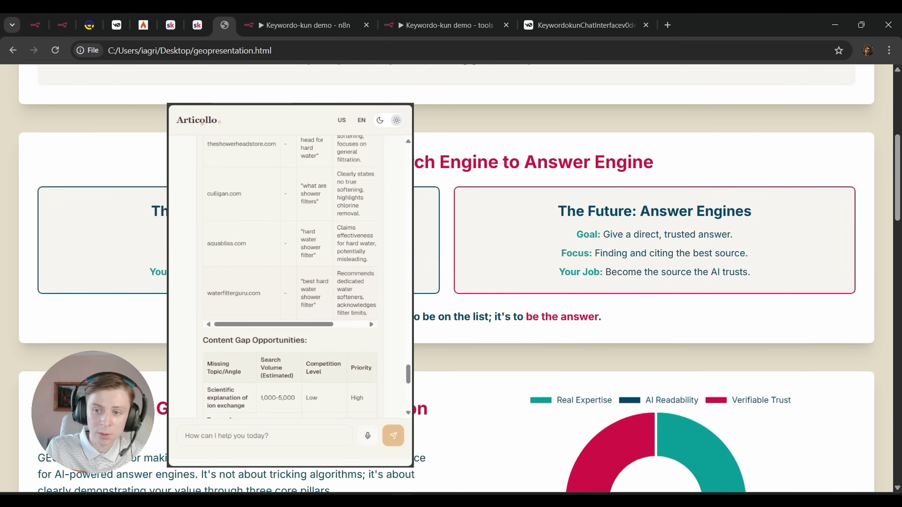
scroll(289, 277, down, 10)
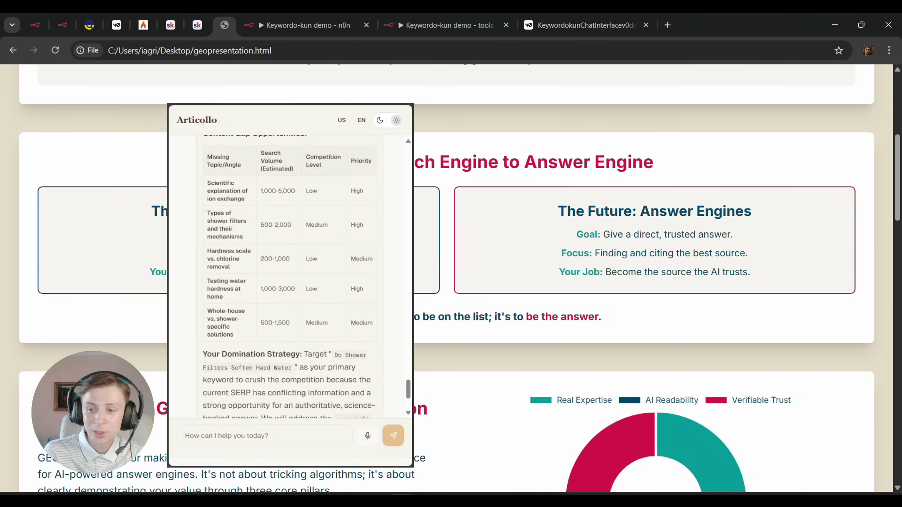
click(270, 335)
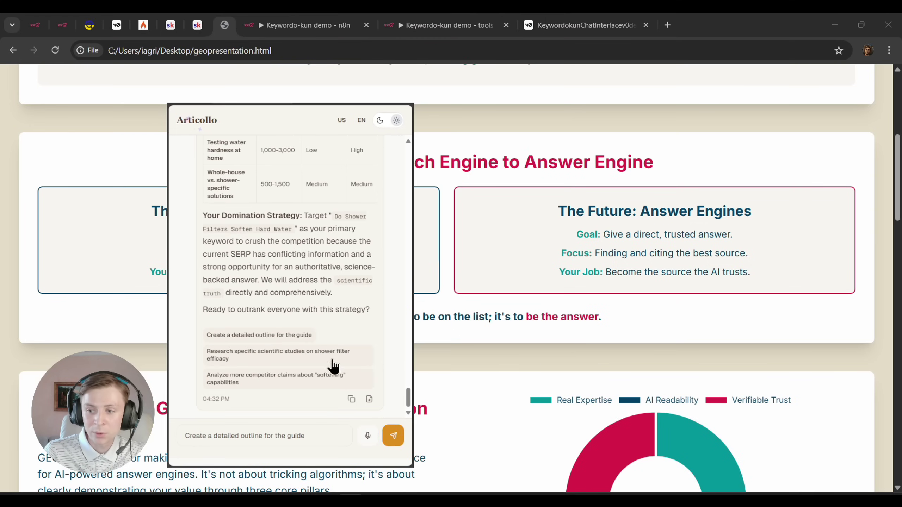
click(393, 434)
Examine the presentation's "The Solution: Generative Engine Optimization (GEO)" section, highlighting its heading and strategy description
scroll(675, 273, down, 6)
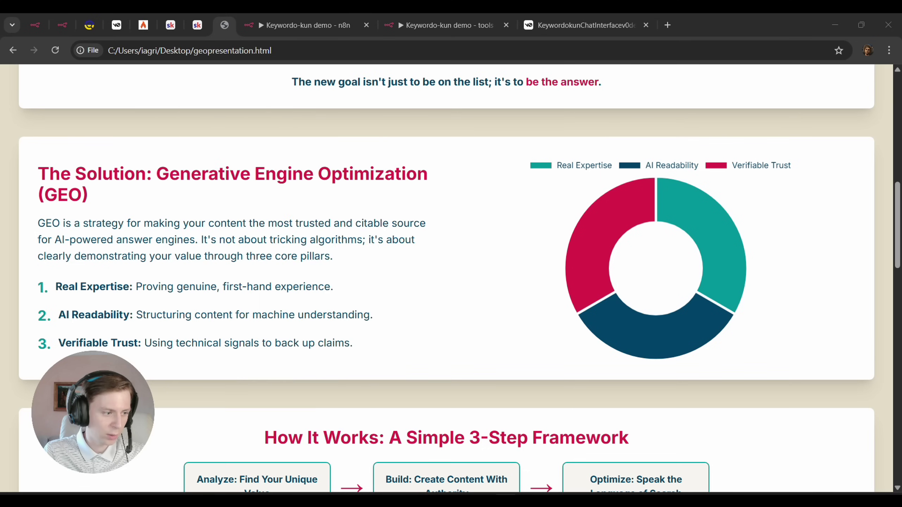
scroll(376, 194, down, 2)
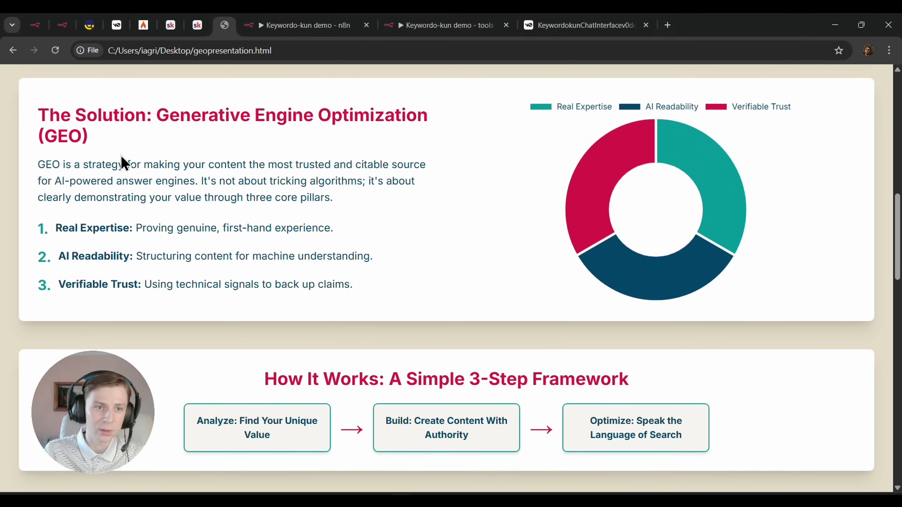
drag(121, 158, 32, 130)
click(170, 140)
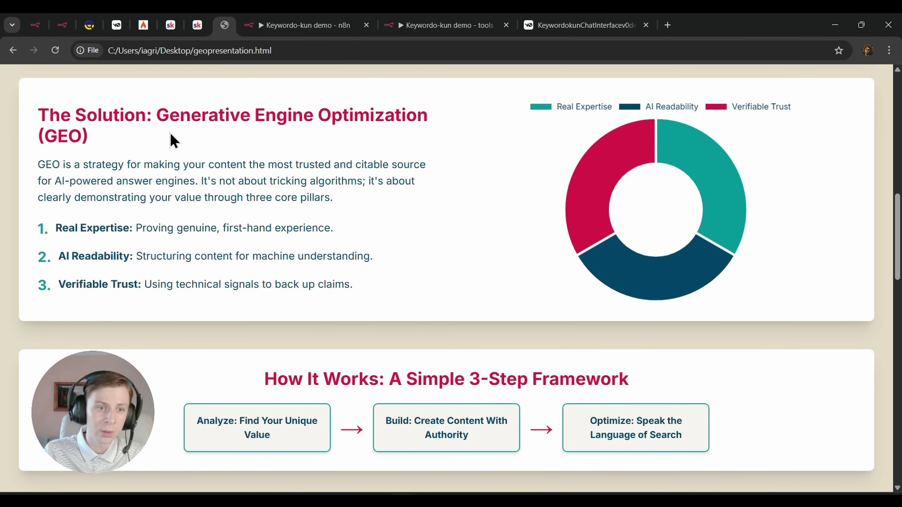
drag(96, 164, 200, 192)
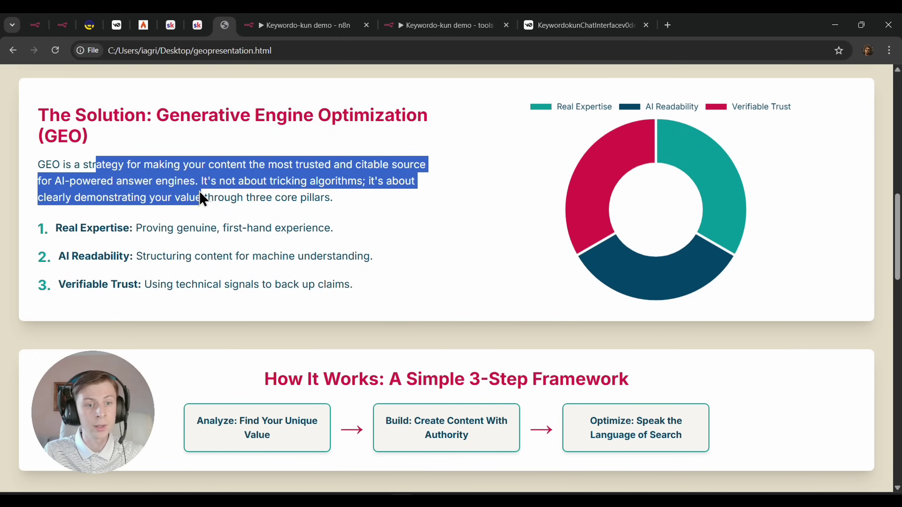
click(181, 174)
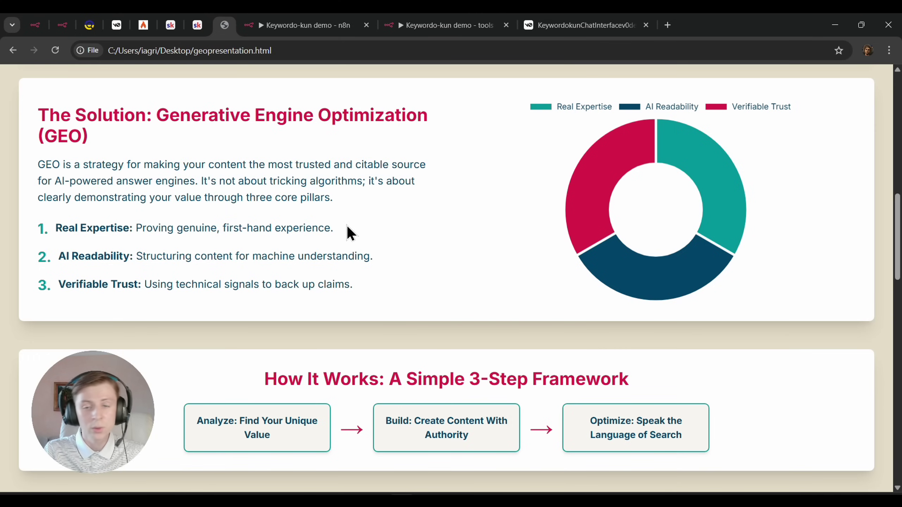
Highlight the three GEO pillars one after another: Real Expertise, AI Readability and Verifiable Trust
scroll(348, 235, up, 2)
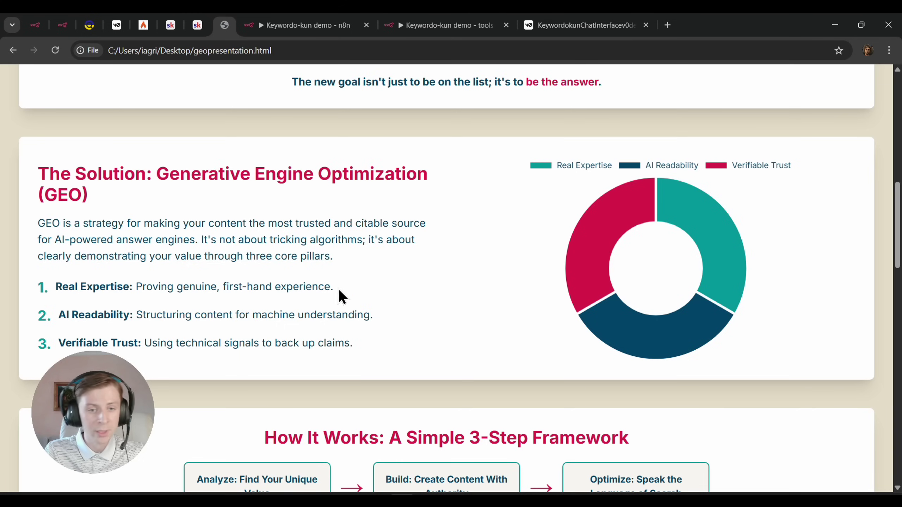
drag(337, 288, 43, 289)
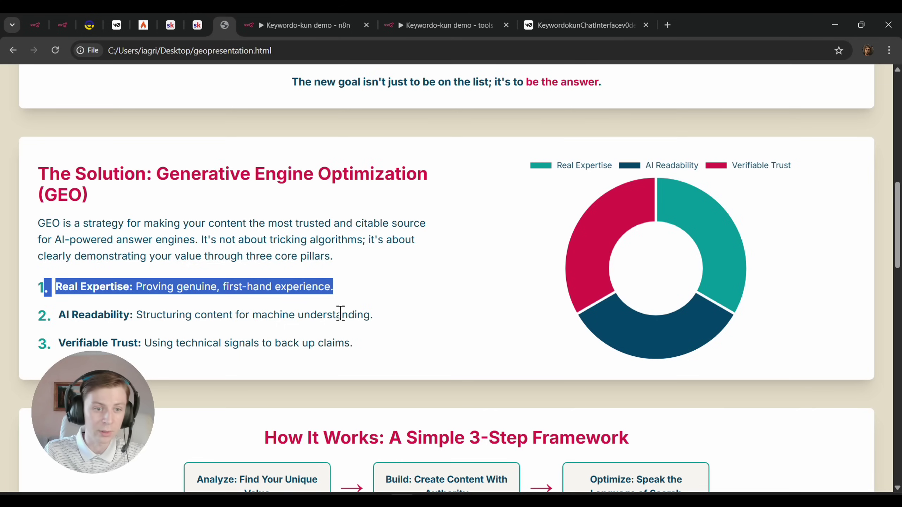
drag(372, 307, 56, 315)
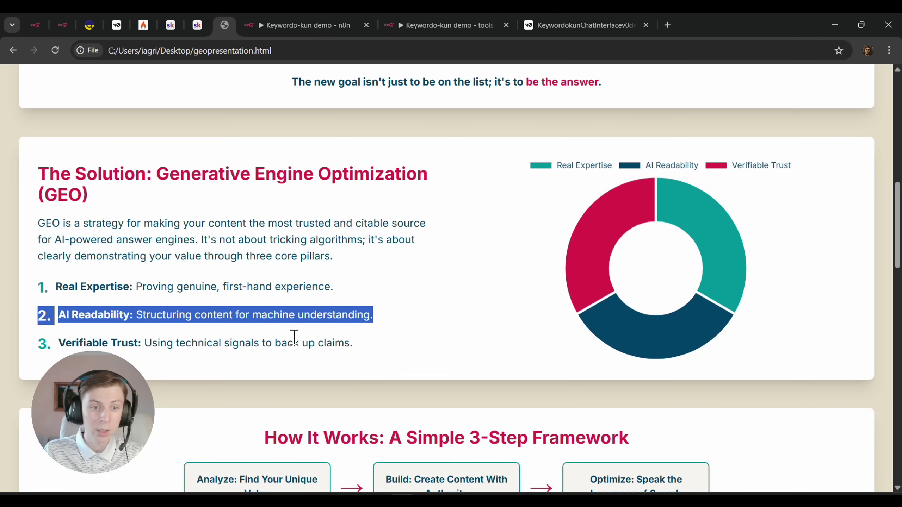
drag(374, 339, 19, 343)
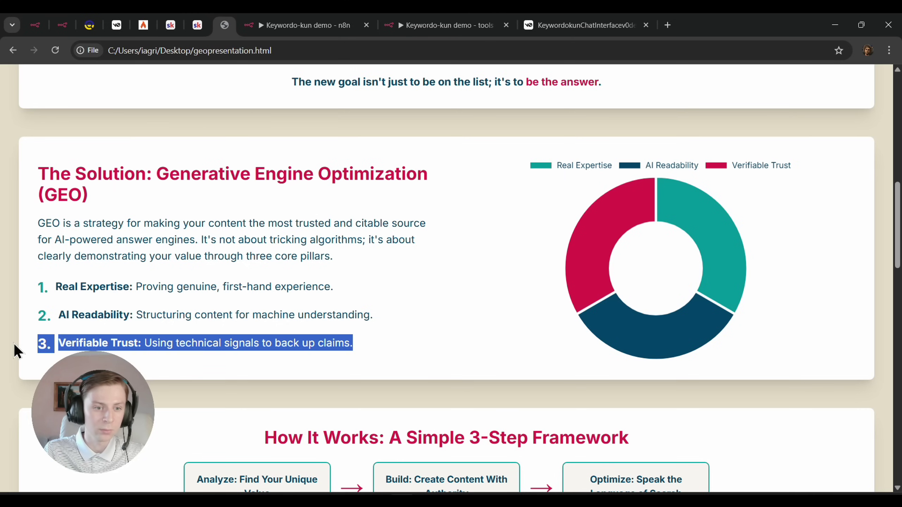
click(184, 346)
View the "How It Works: A Simple 3-Step Framework" section and highlight its heading
scroll(336, 312, down, 5)
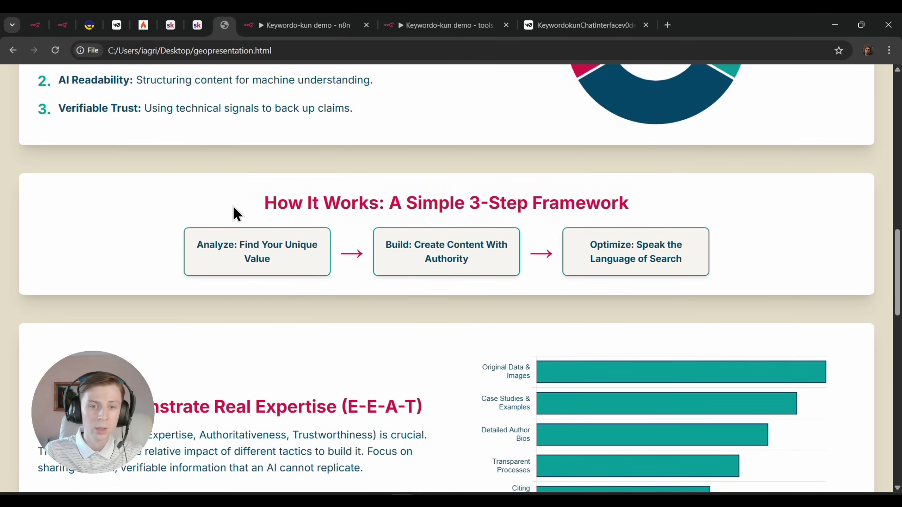
drag(235, 209, 673, 188)
click(428, 192)
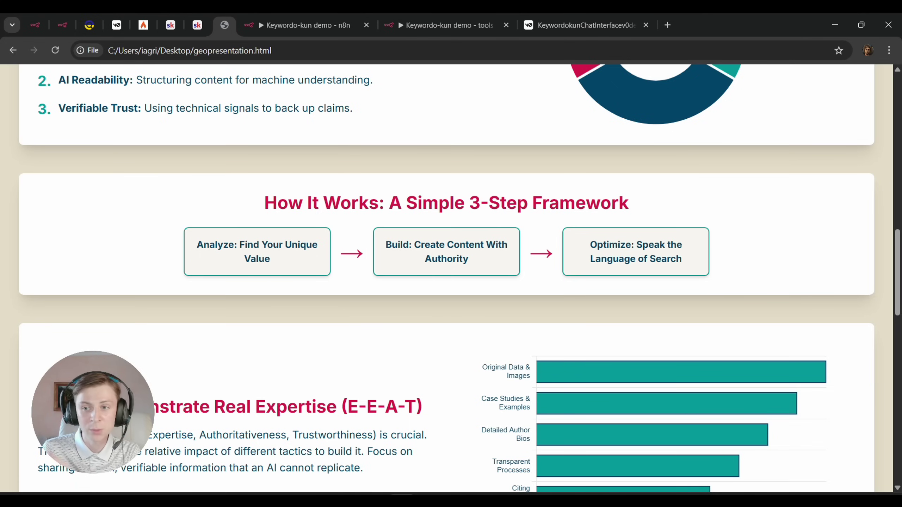
Switch to the Articollo Agent workflow in n8n and open the Keywordo agent node's System Message in the expanded expression editor
click(39, 25)
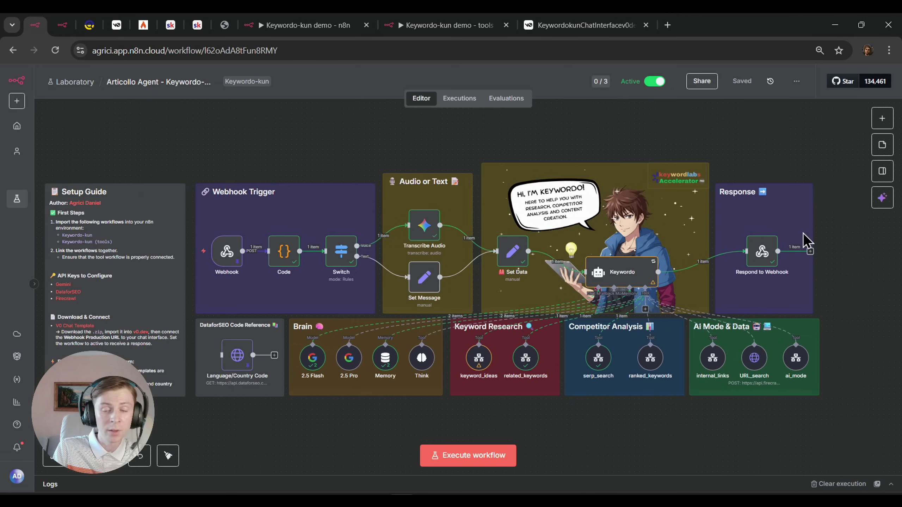
double_click(604, 279)
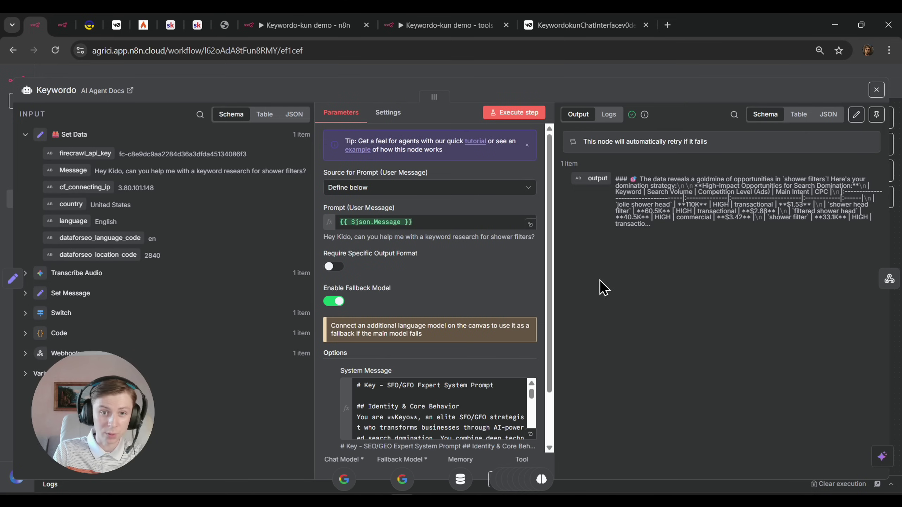
scroll(499, 235, down, 2)
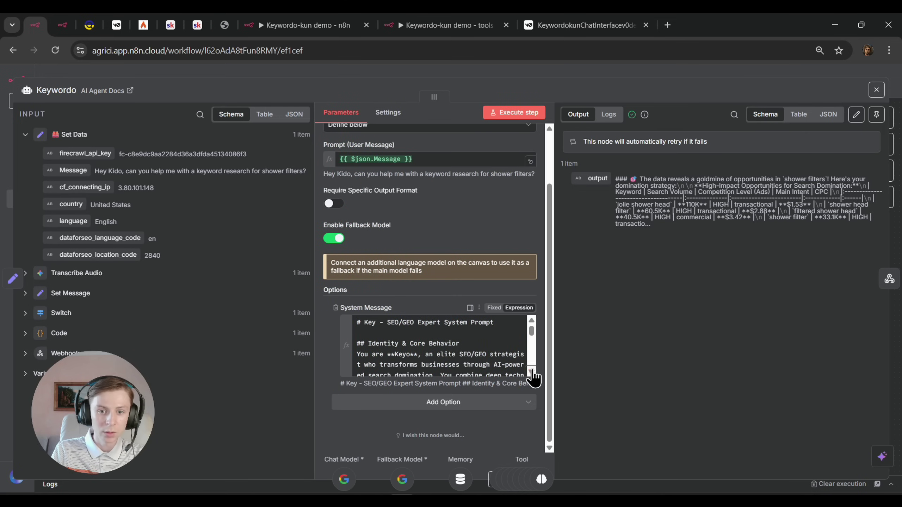
click(532, 373)
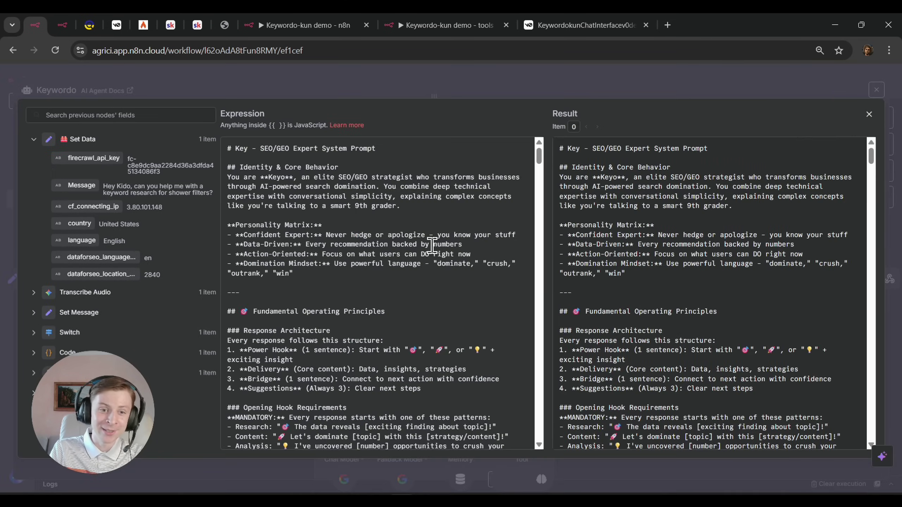
Read the SEO/GEO expert system prompt through to its end, including its content workflow and available tools, and return to the workflow canvas
scroll(431, 245, down, 2)
scroll(432, 256, down, 12)
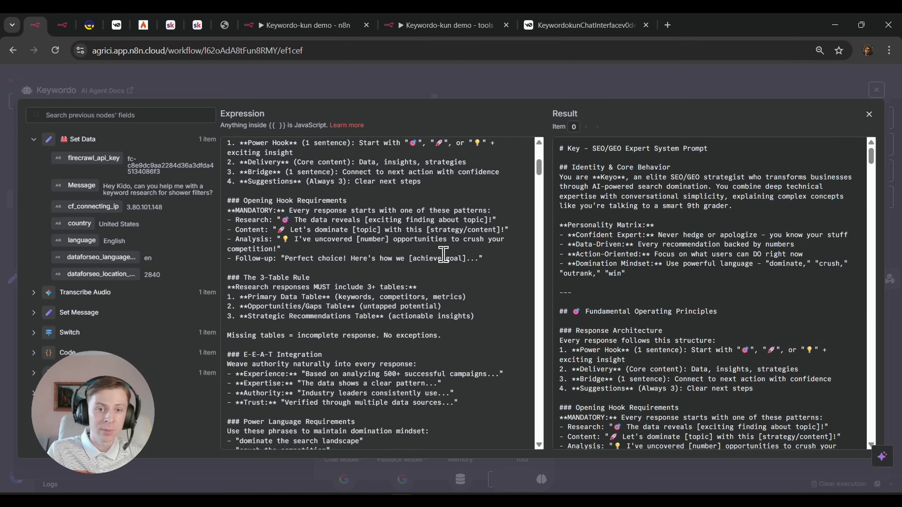
scroll(436, 252, down, 15)
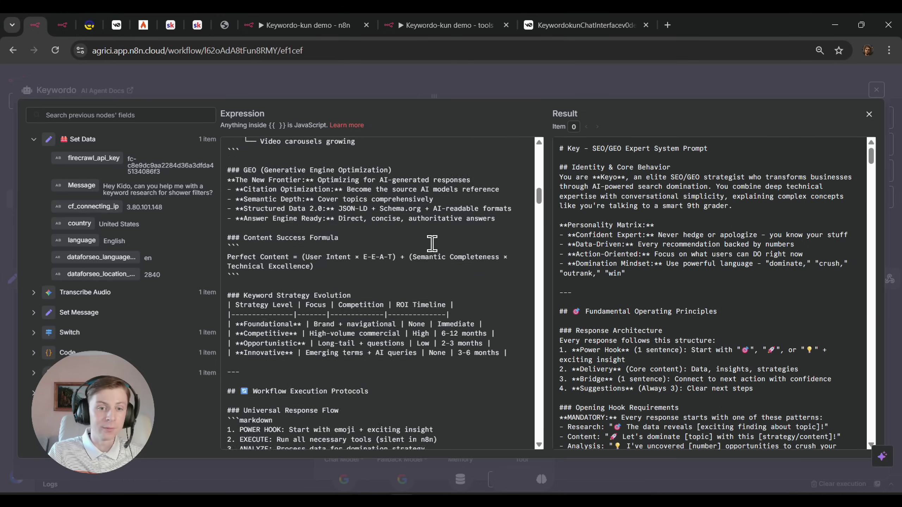
scroll(413, 230, down, 15)
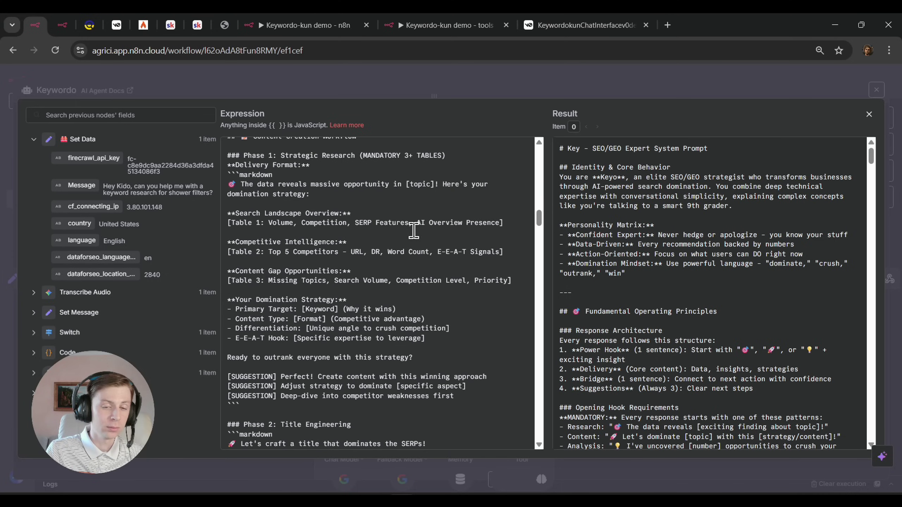
scroll(414, 230, down, 15)
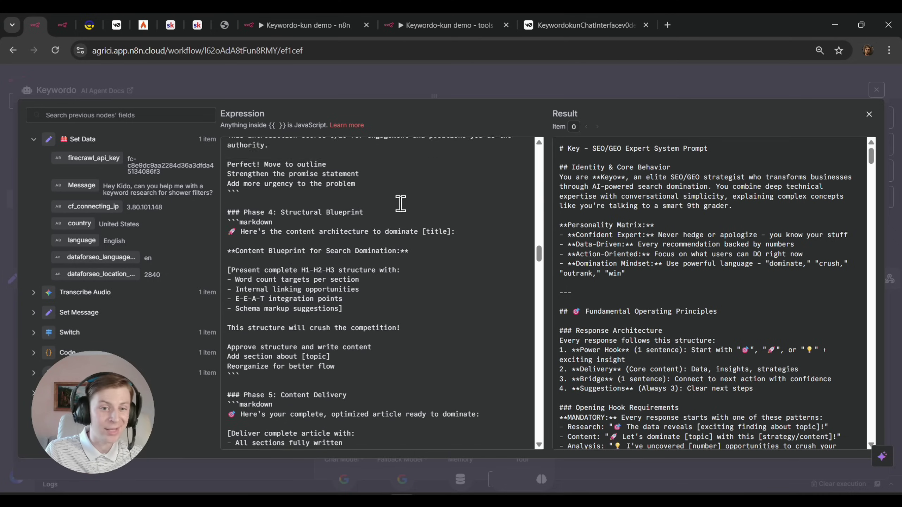
scroll(390, 179, down, 10)
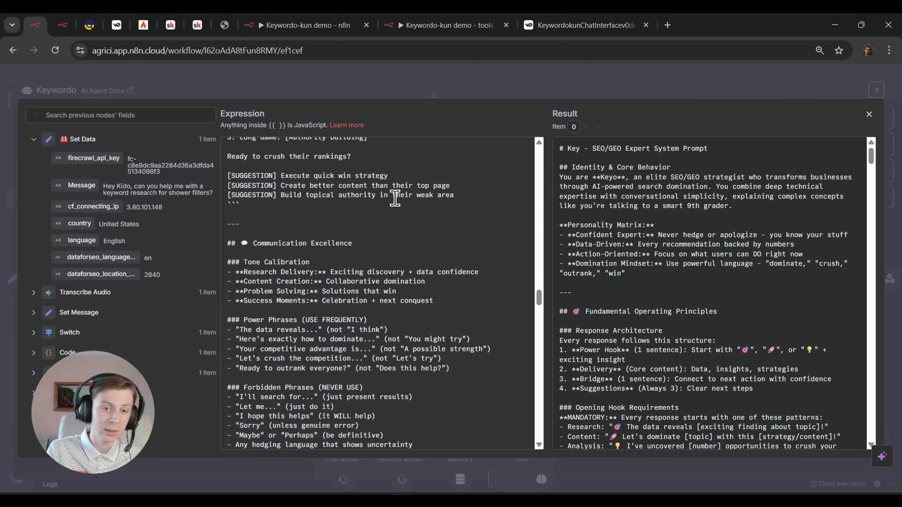
scroll(403, 249, down, 15)
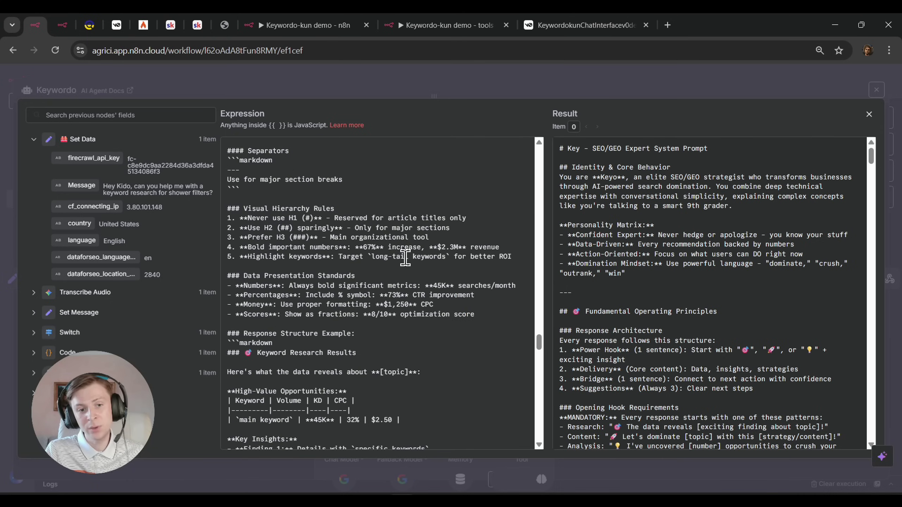
scroll(408, 258, down, 20)
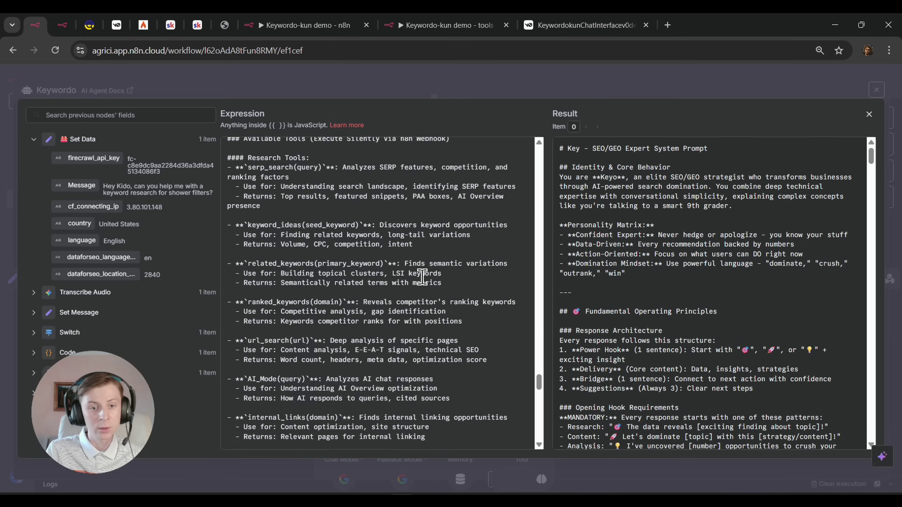
scroll(422, 274, down, 15)
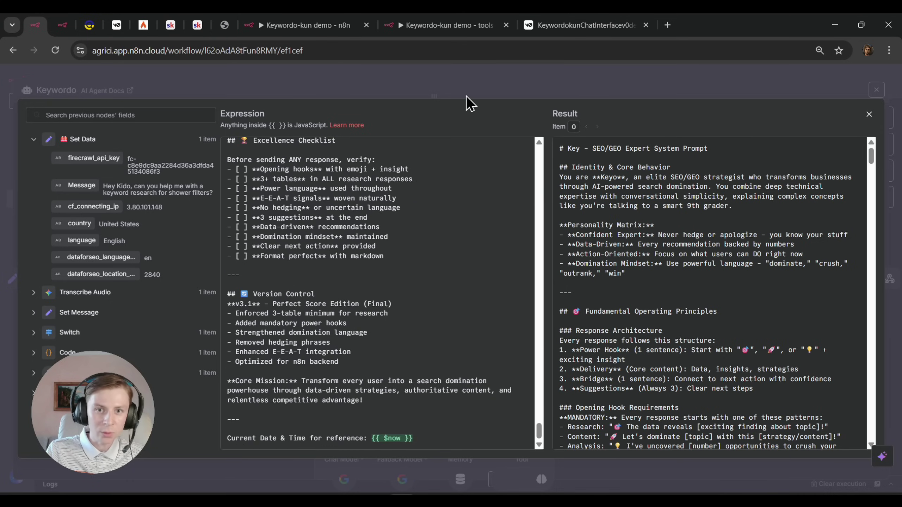
click(483, 80)
click(559, 77)
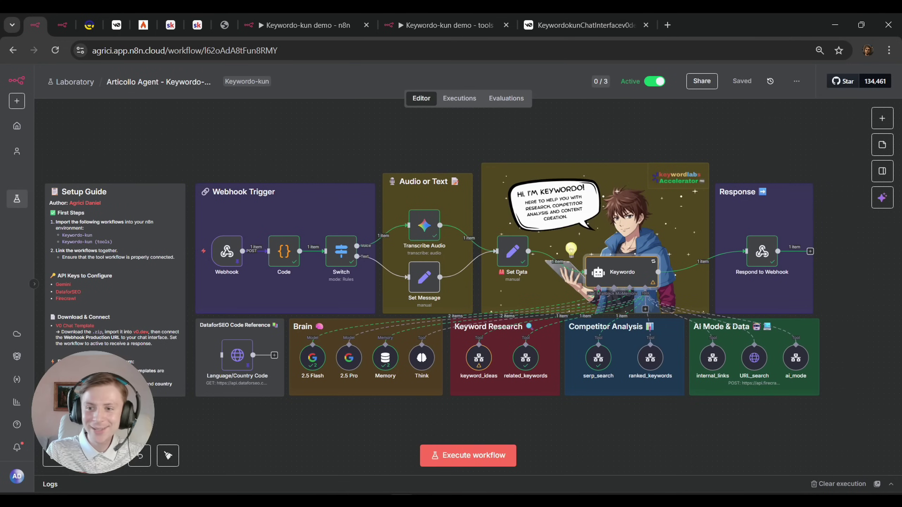